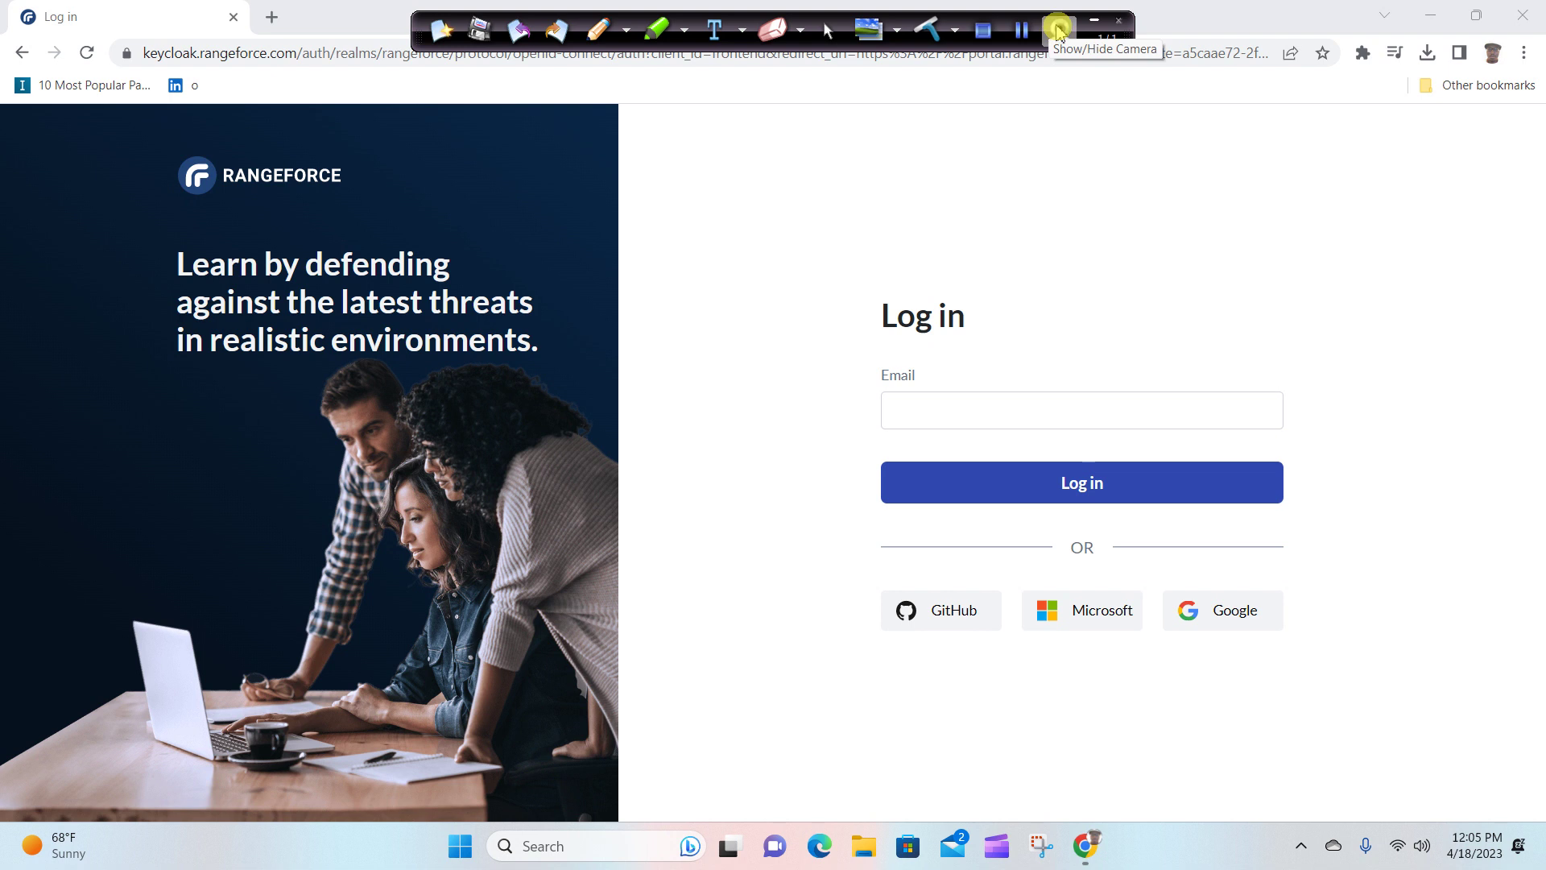
Log in to RangeForce with the account e-mail and the browser-saved password.
left_click(1058, 30)
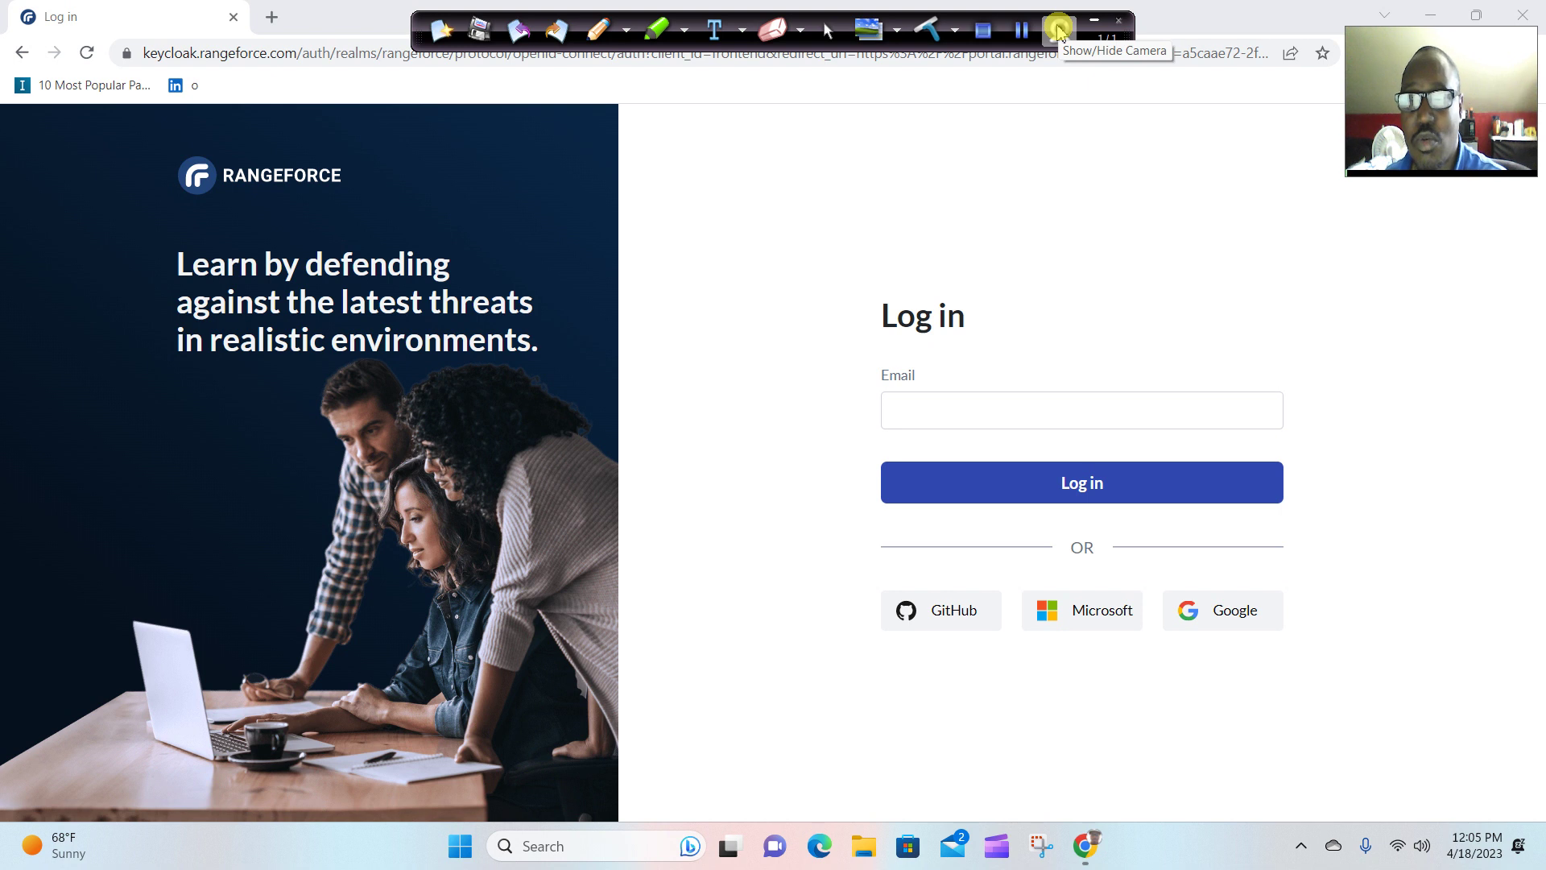
left_click(1039, 428)
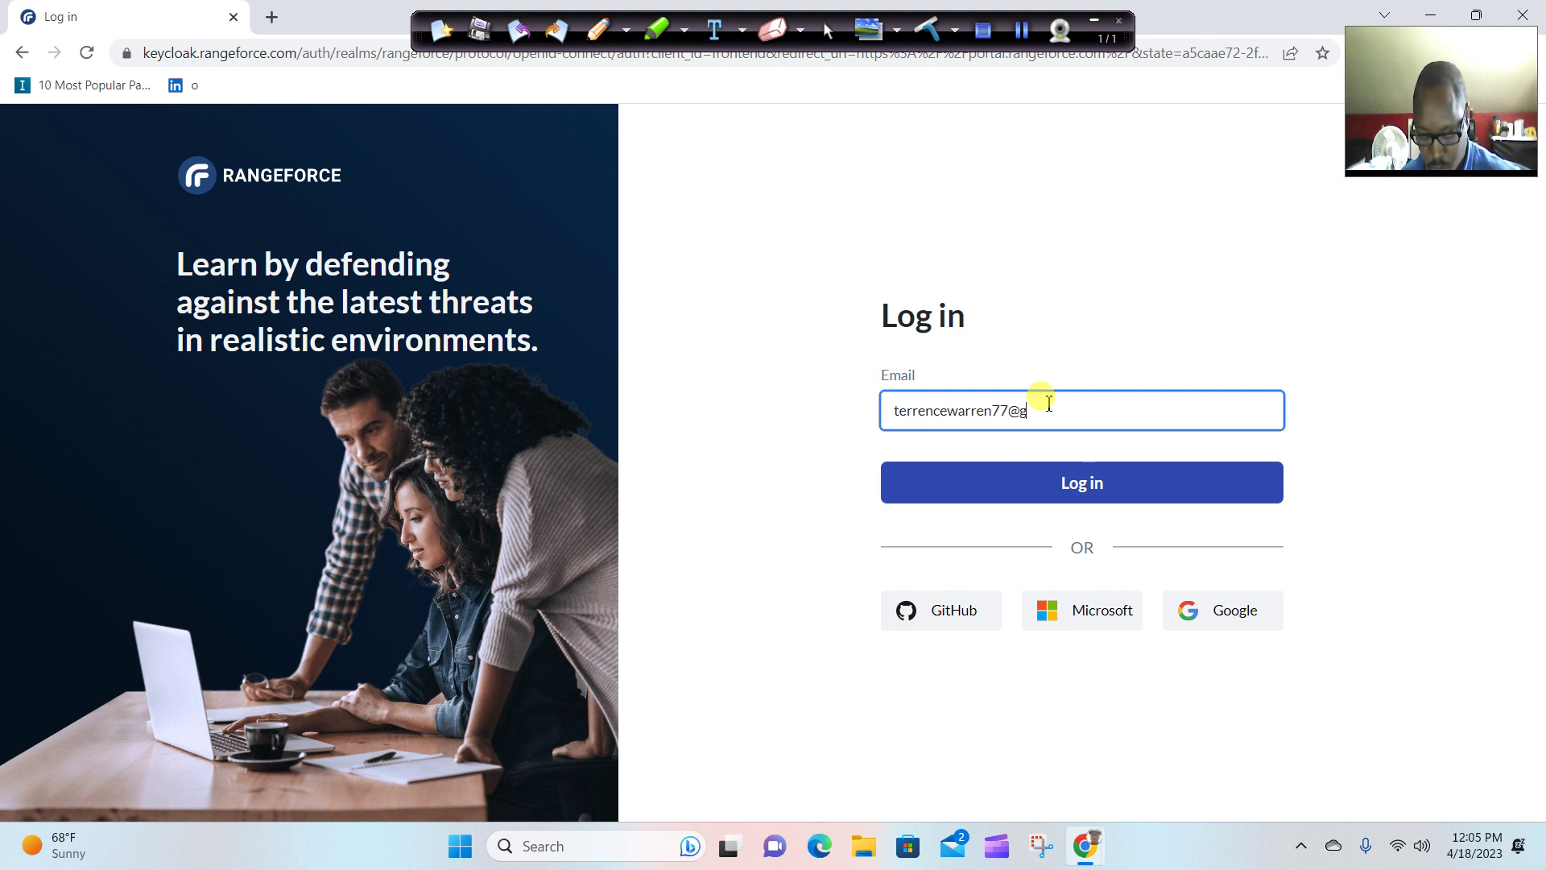
key("Return")
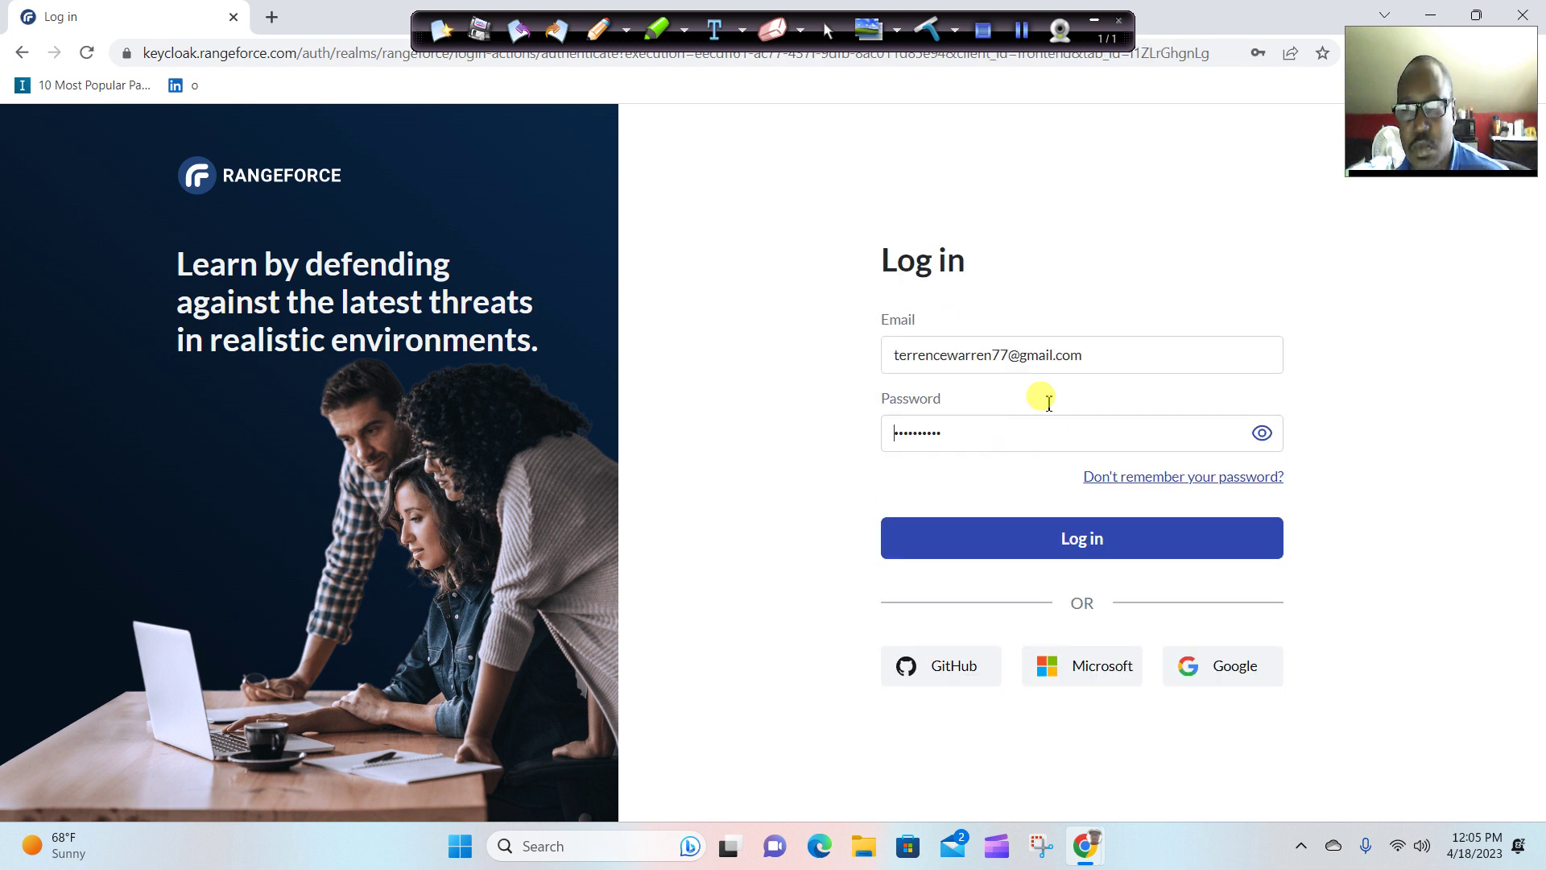
left_click(1111, 536)
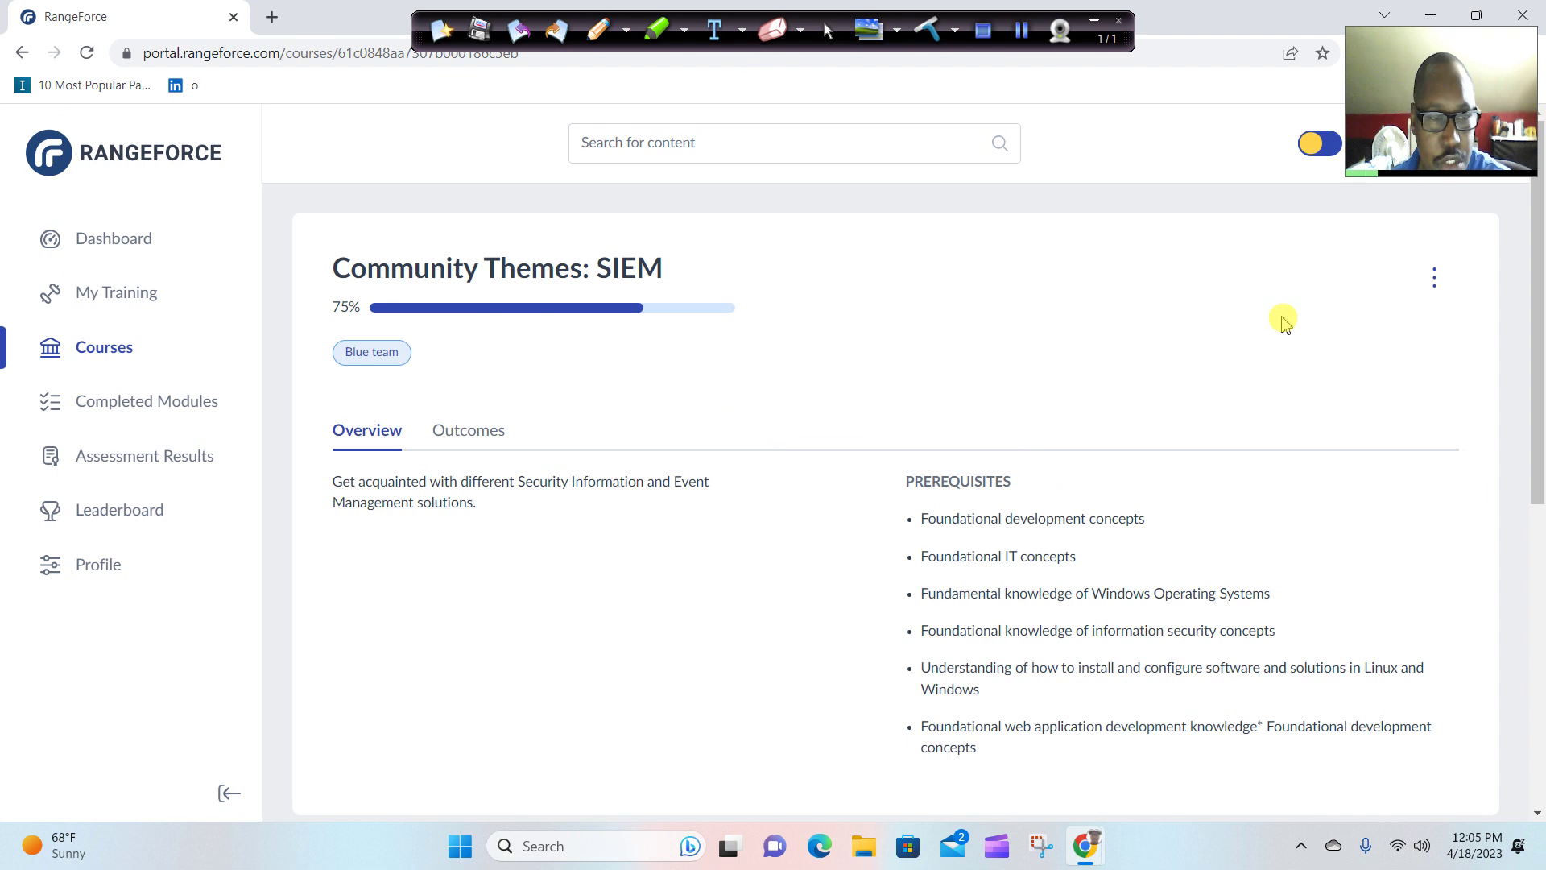
Go back to the dashboard, expand Saved courses and open the full courses list.
scroll(1280, 322, "down", 5)
scroll(1264, 352, "down", 2)
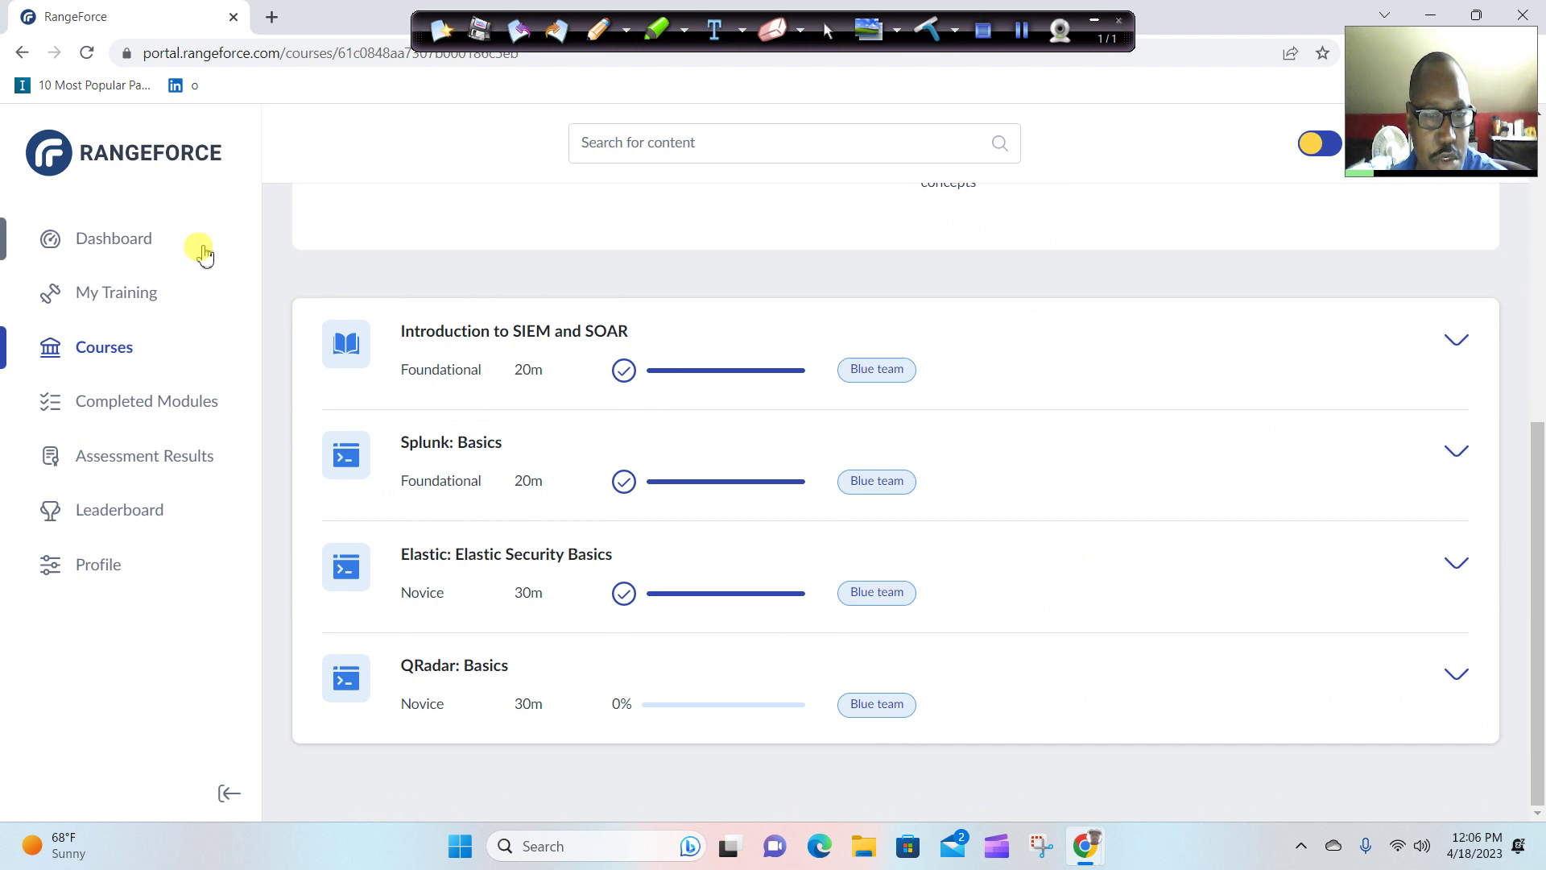
left_click(149, 242)
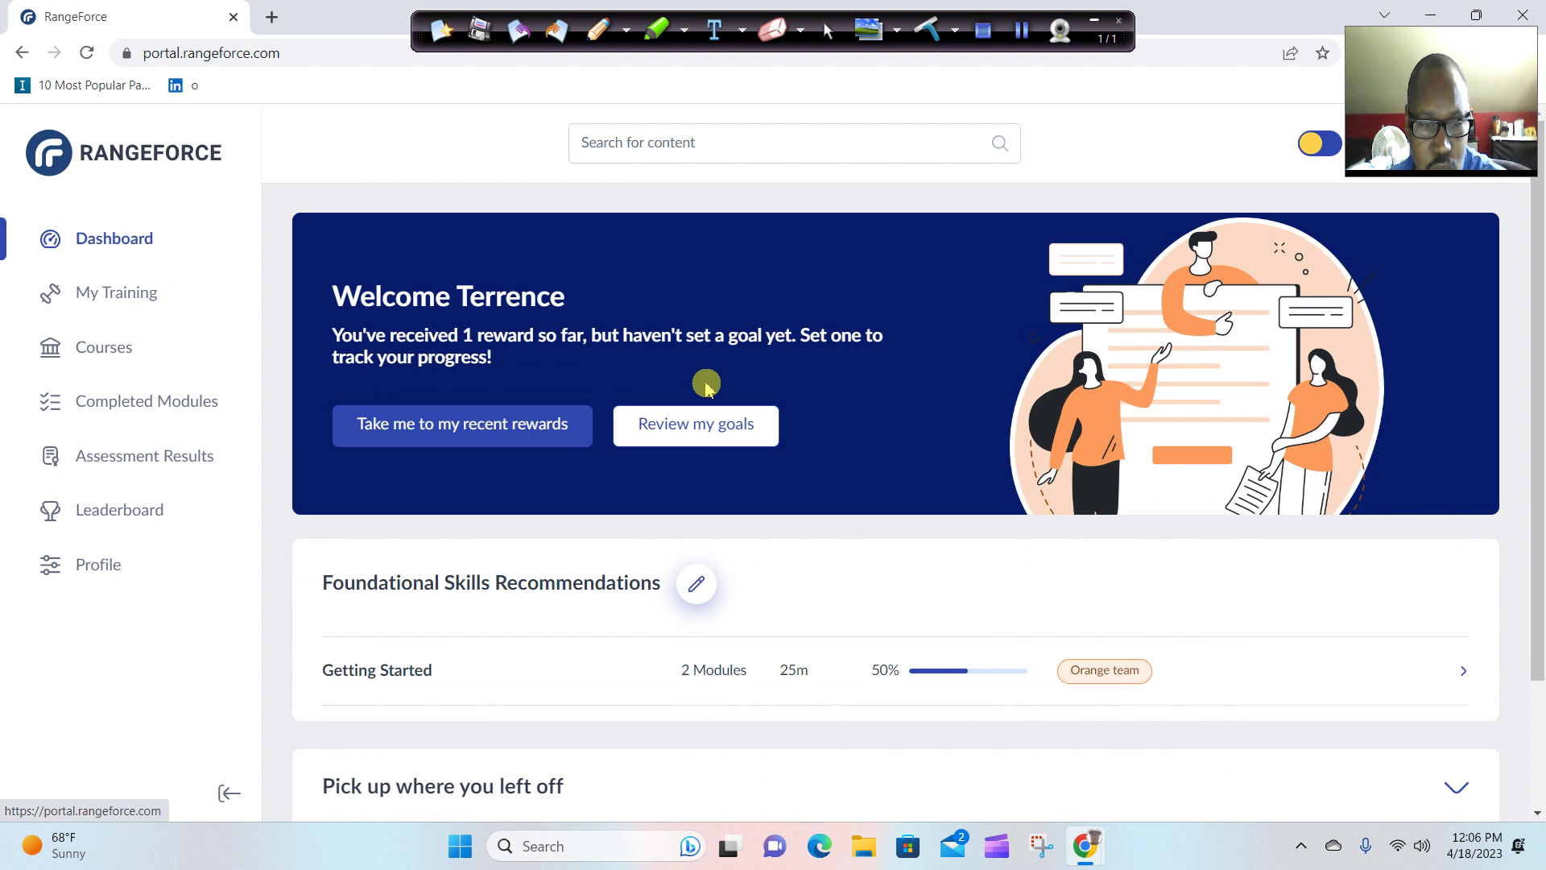
scroll(717, 384, "down", 2)
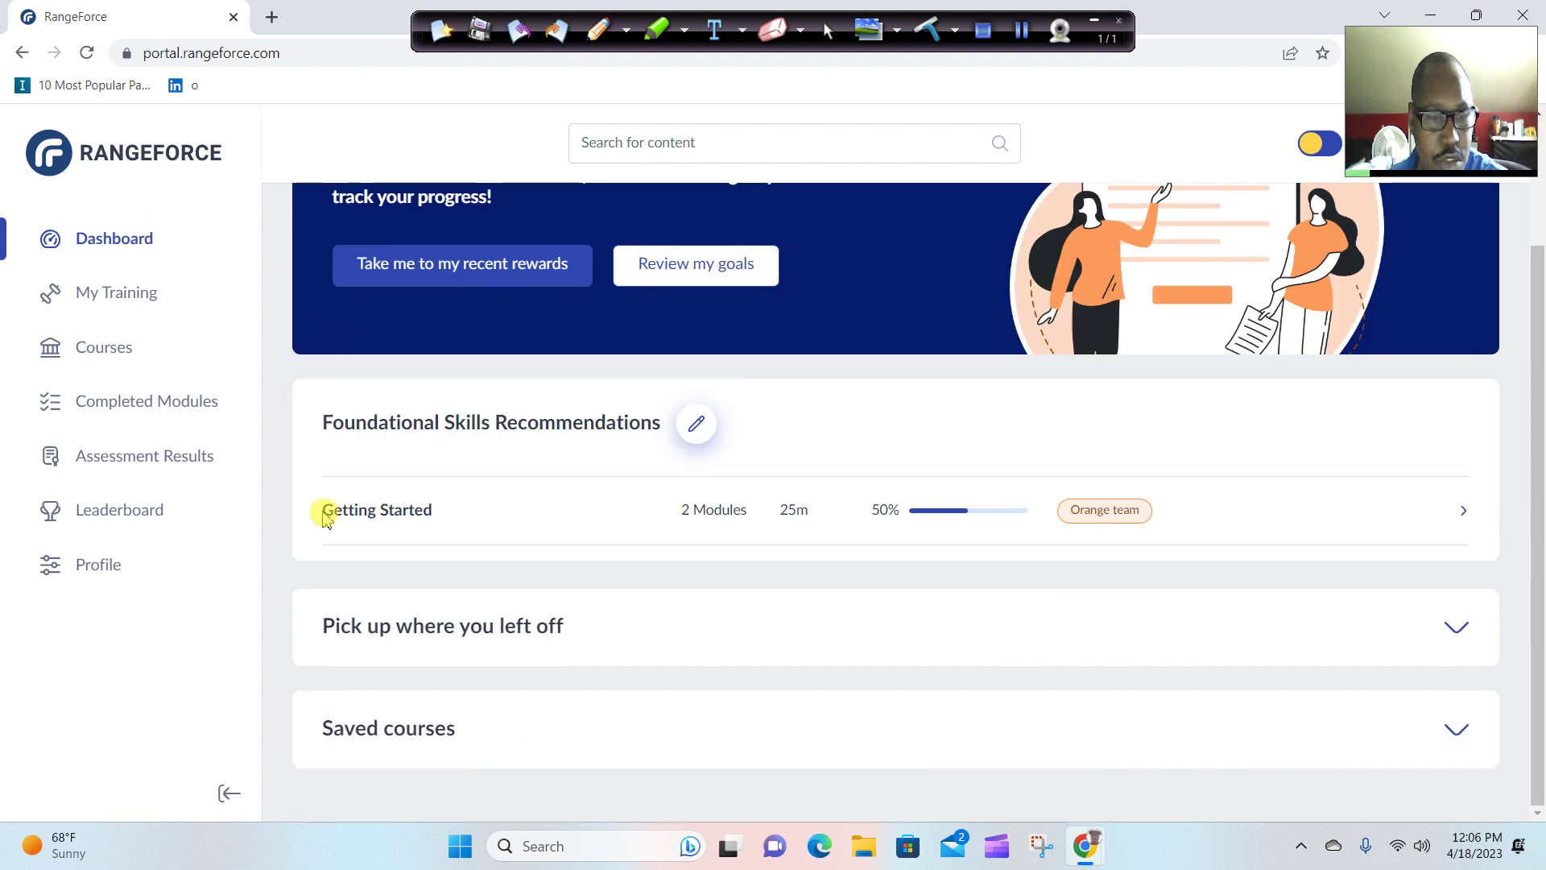
left_click(452, 741)
scroll(451, 741, "down", 1)
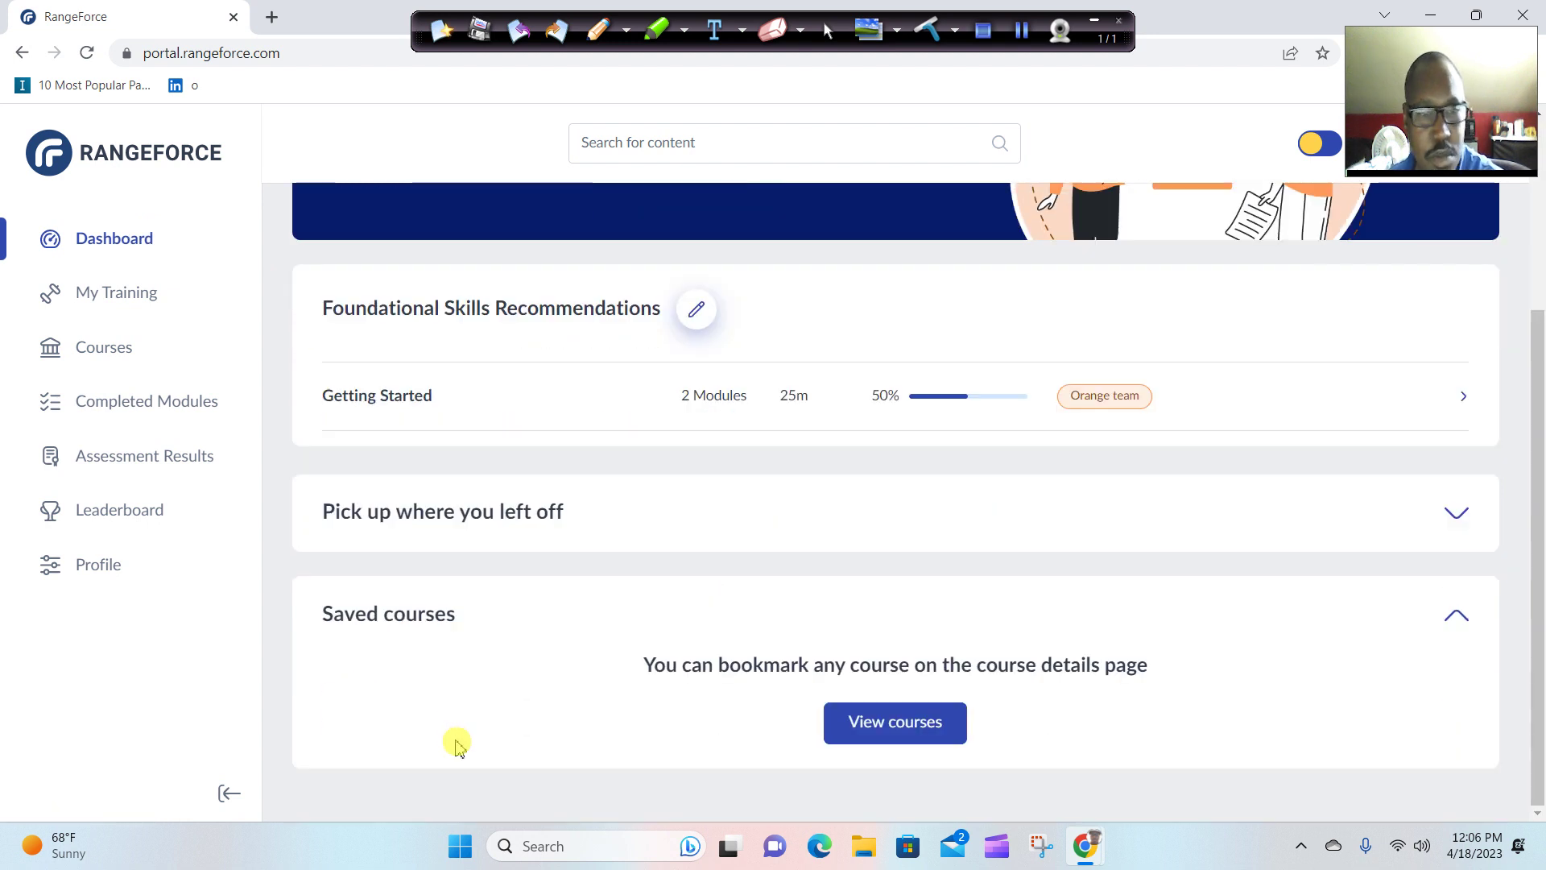
left_click(885, 728)
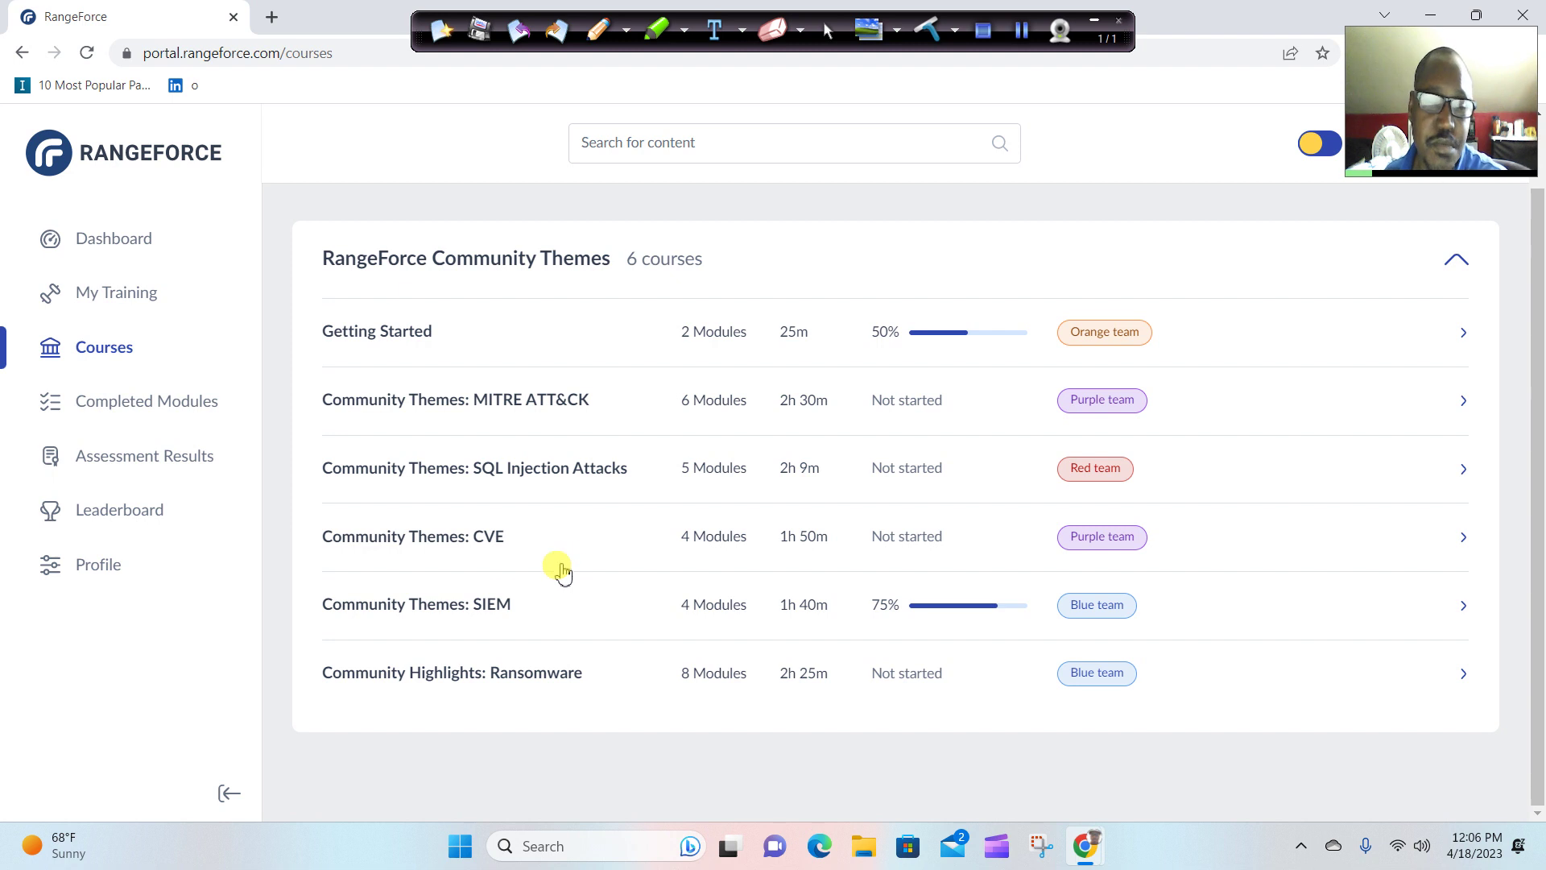
Open the Community Themes: SIEM course and scroll down to its module list.
left_click(481, 608)
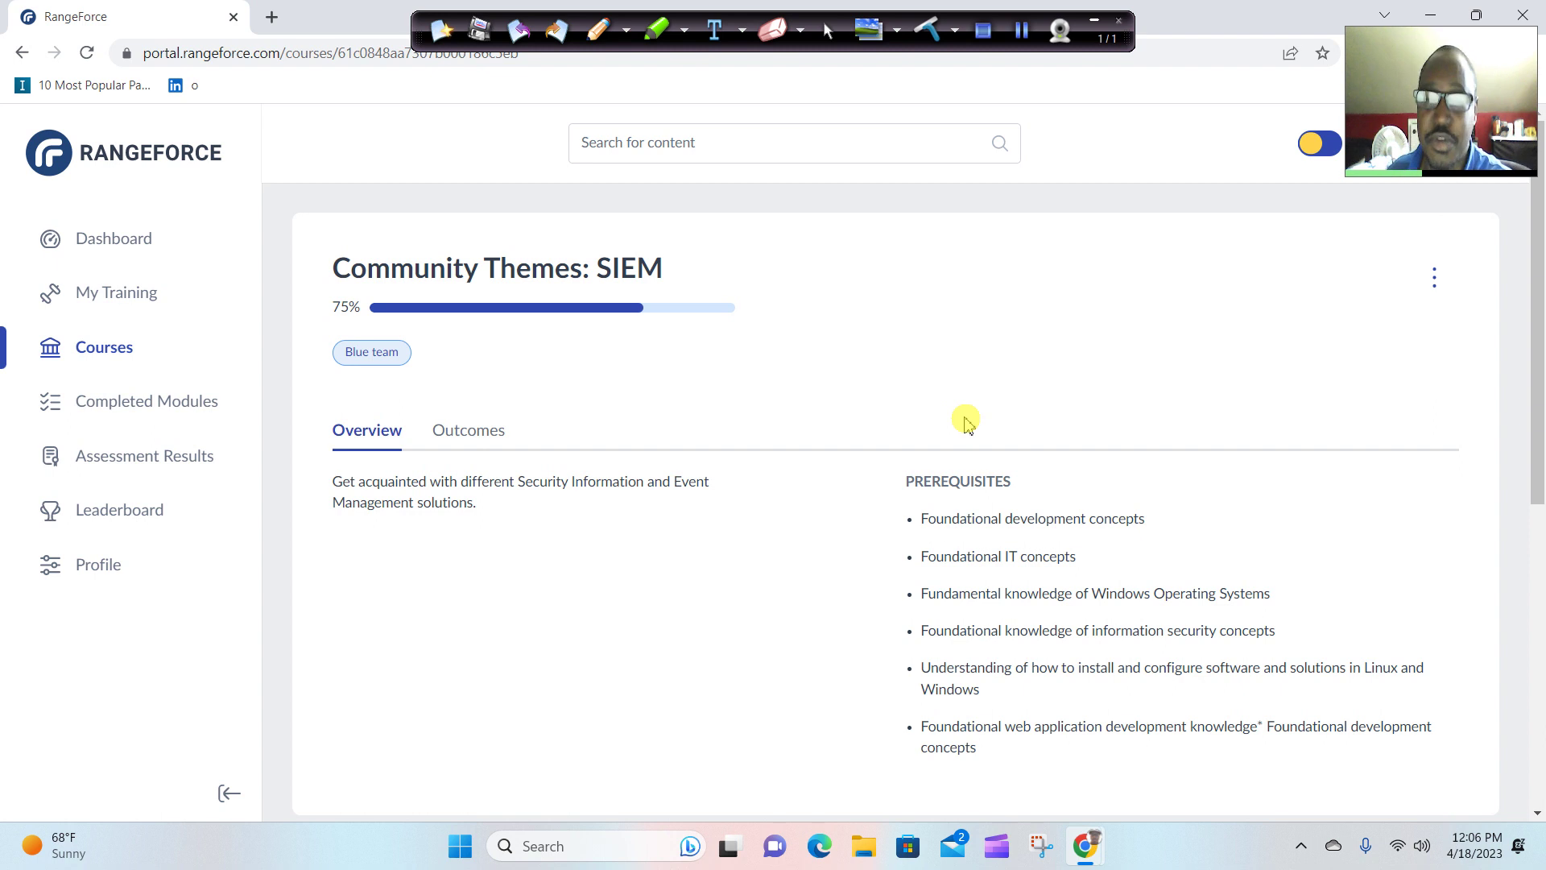
scroll(966, 421, "down", 6)
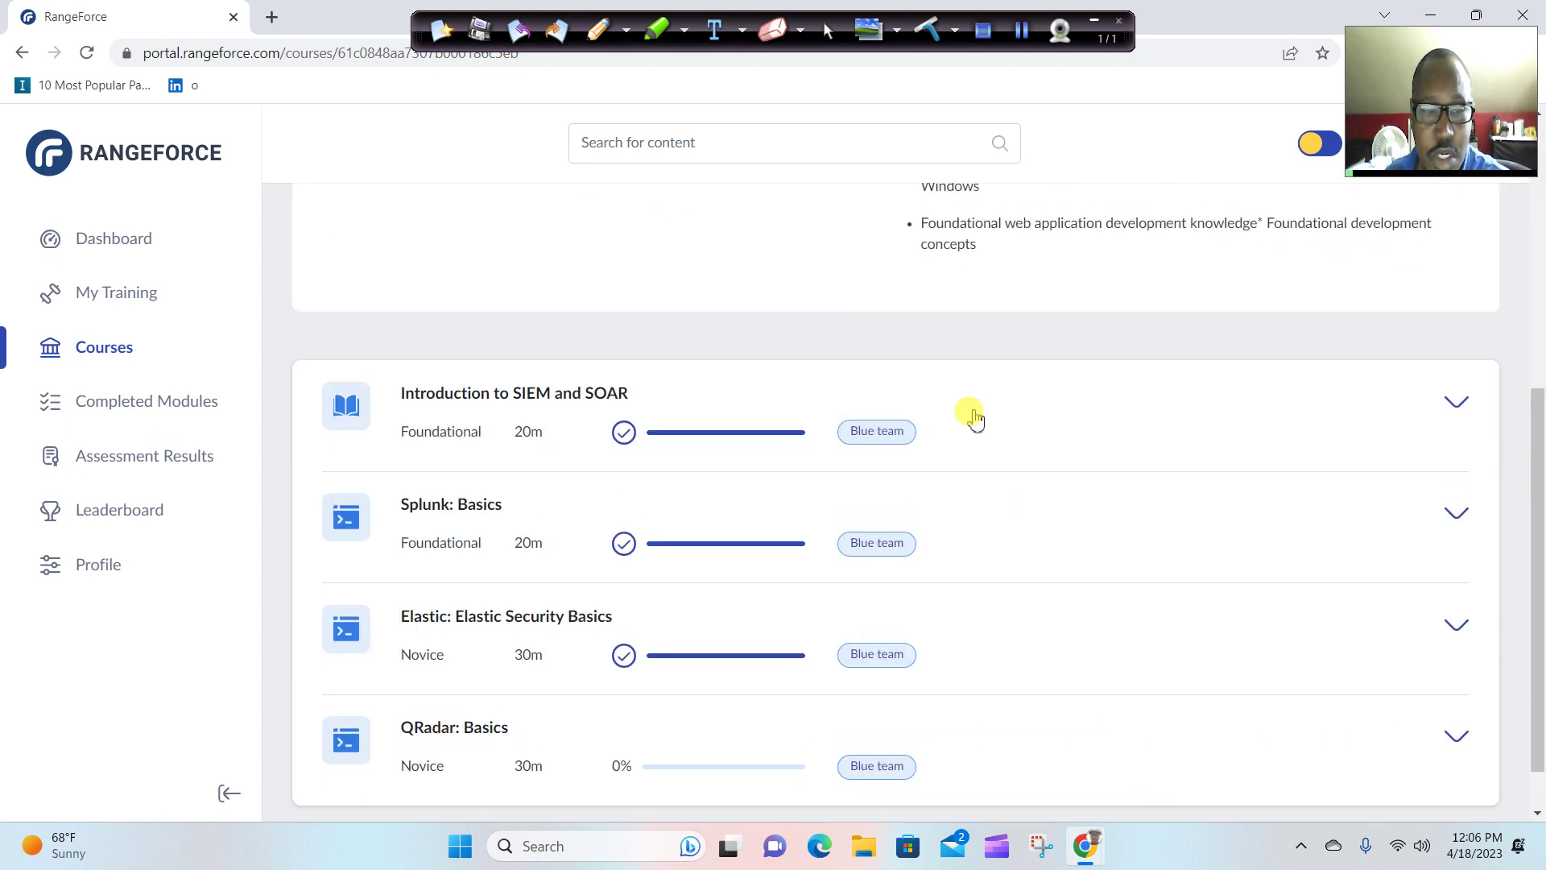
scroll(974, 419, "down", 1)
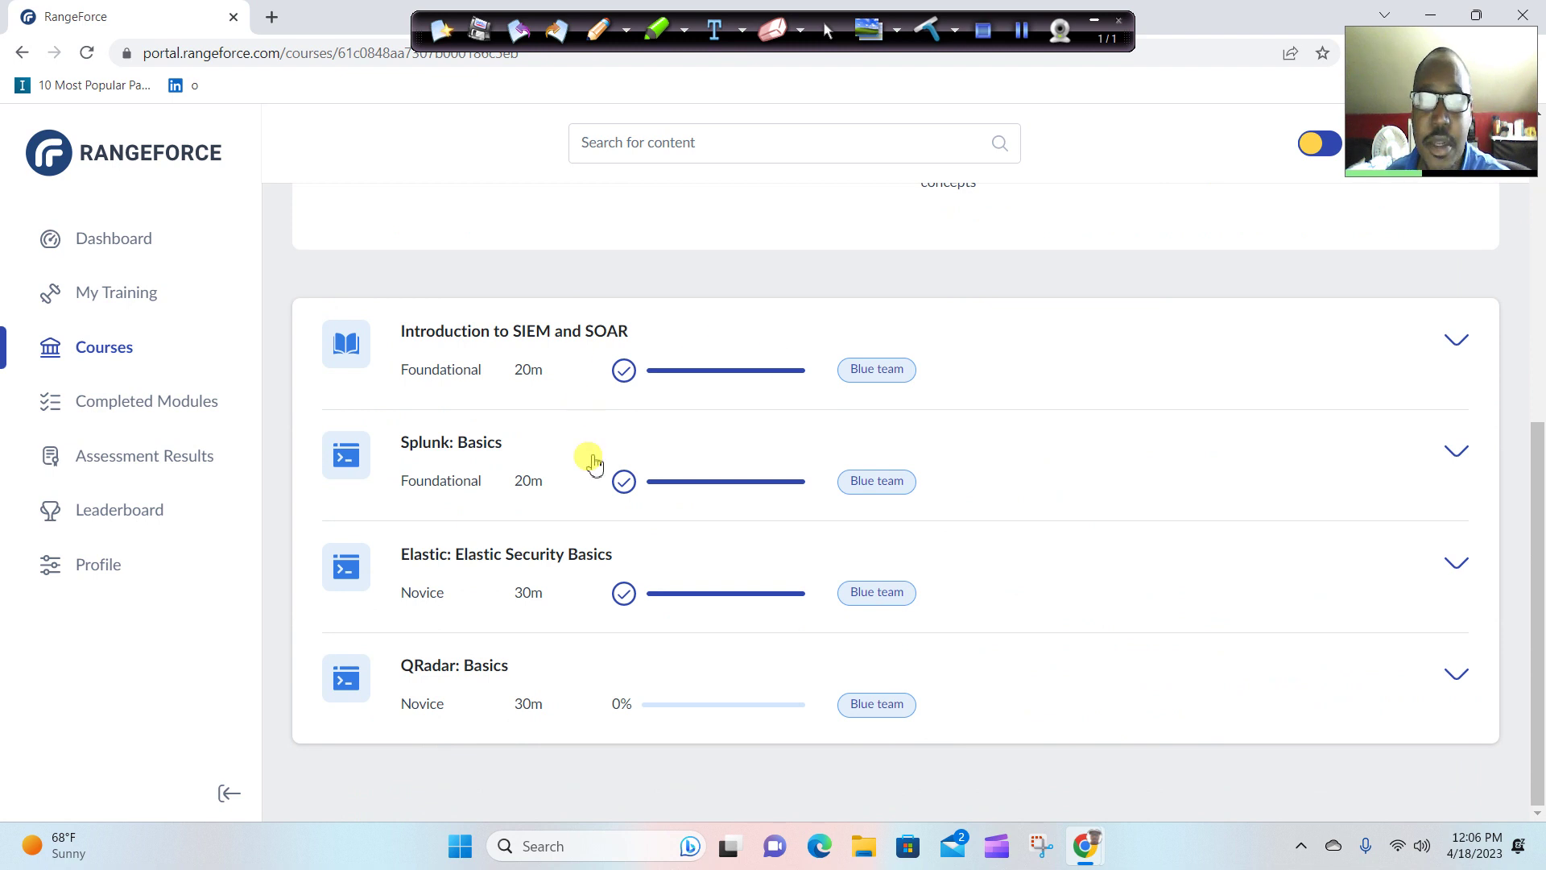
Expand the Splunk: Basics module and start it.
left_click(1454, 450)
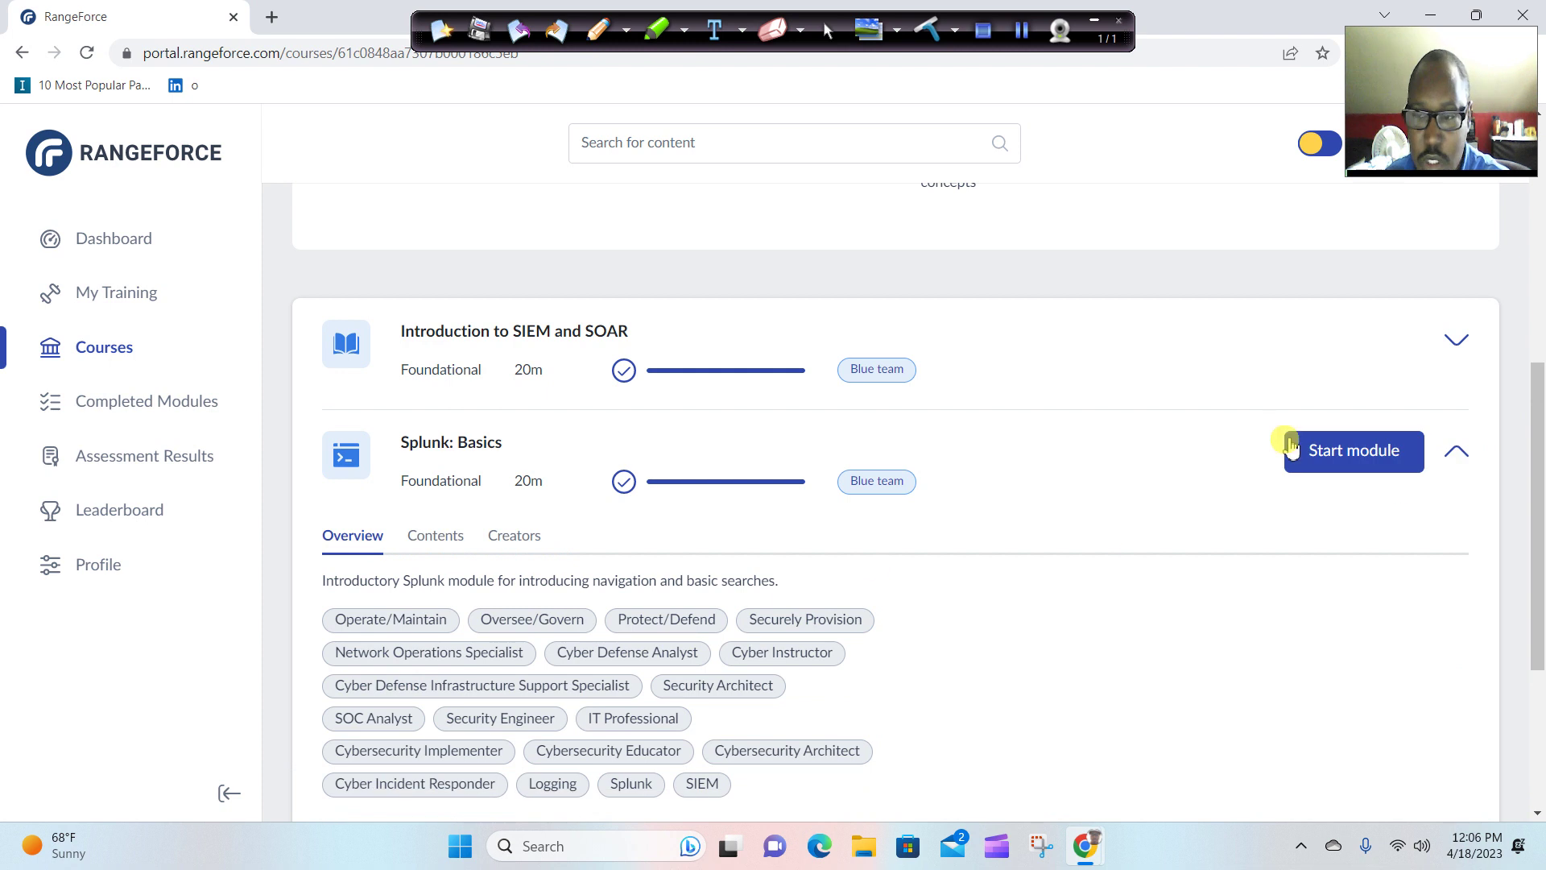
left_click(1353, 463)
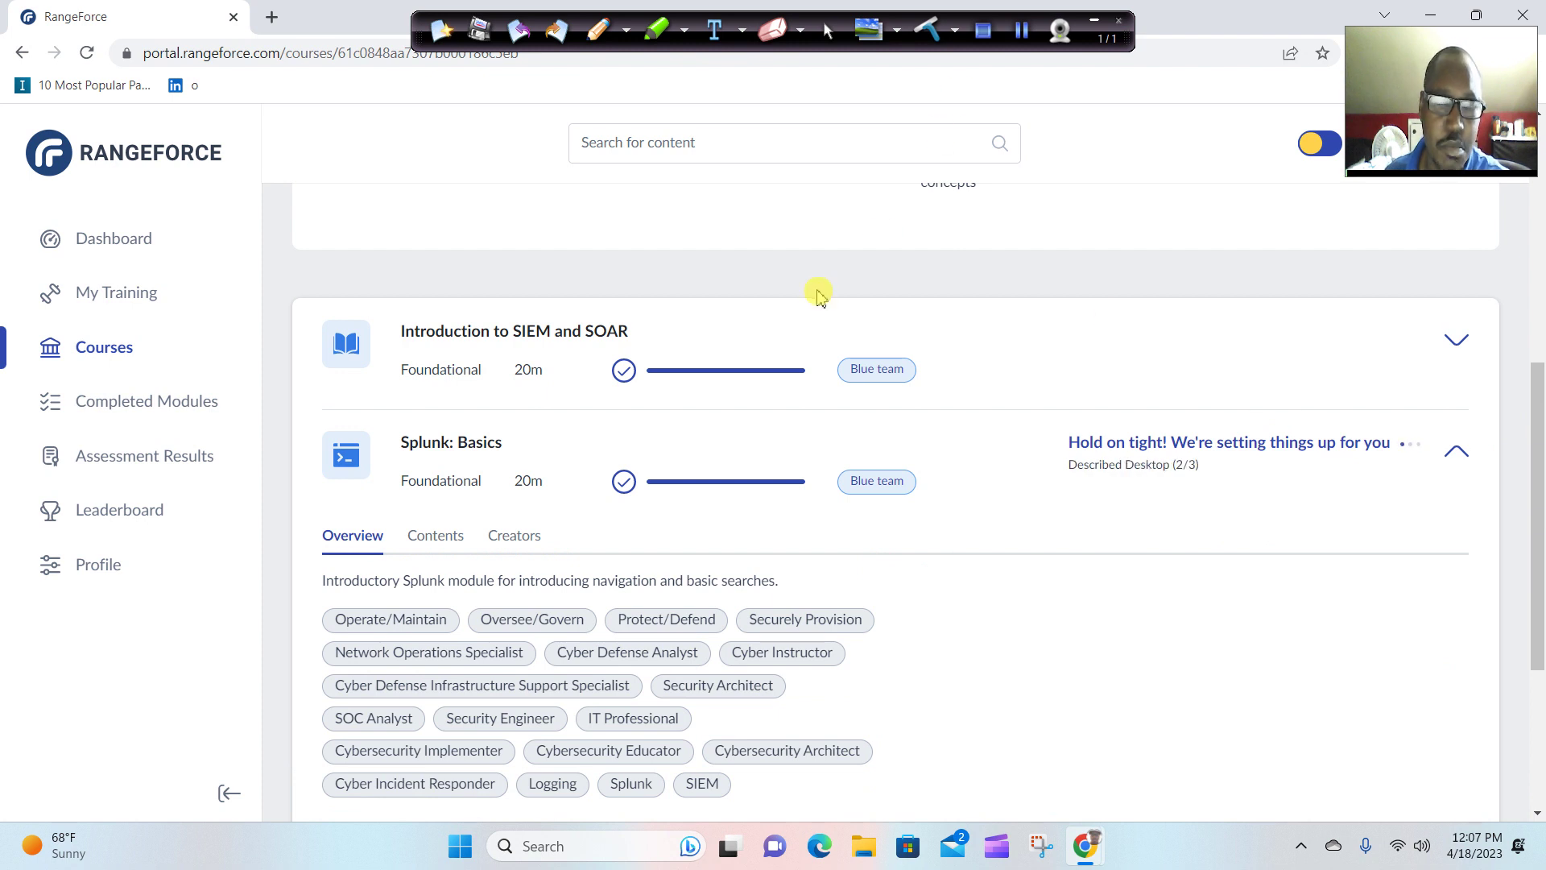
scroll(825, 305, "down", 3)
scroll(831, 311, "down", 2)
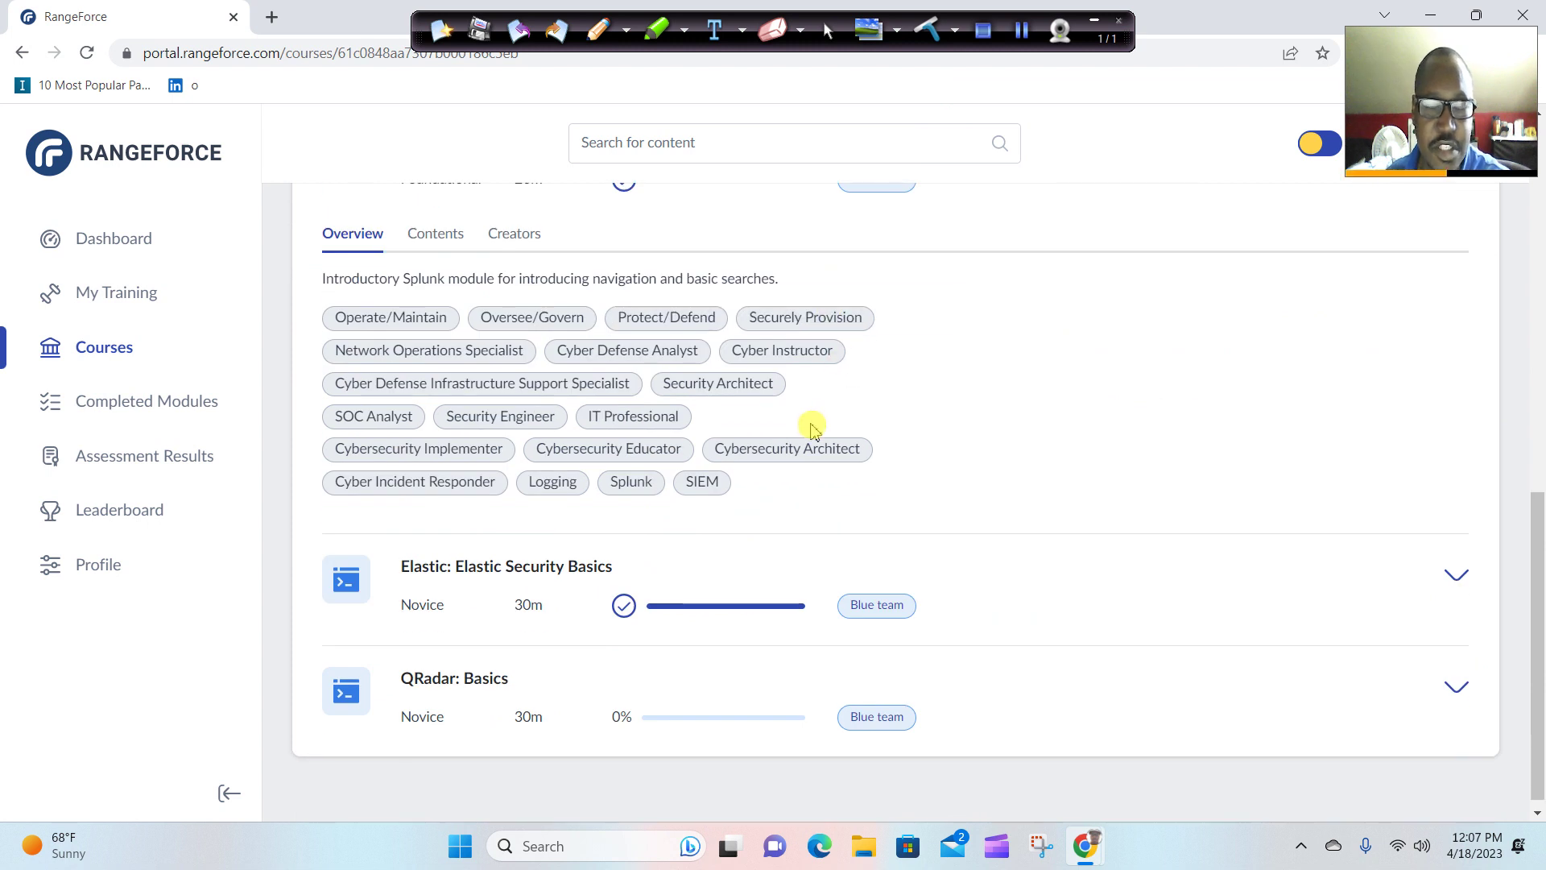
scroll(821, 433, "up", 1)
scroll(822, 433, "up", 2)
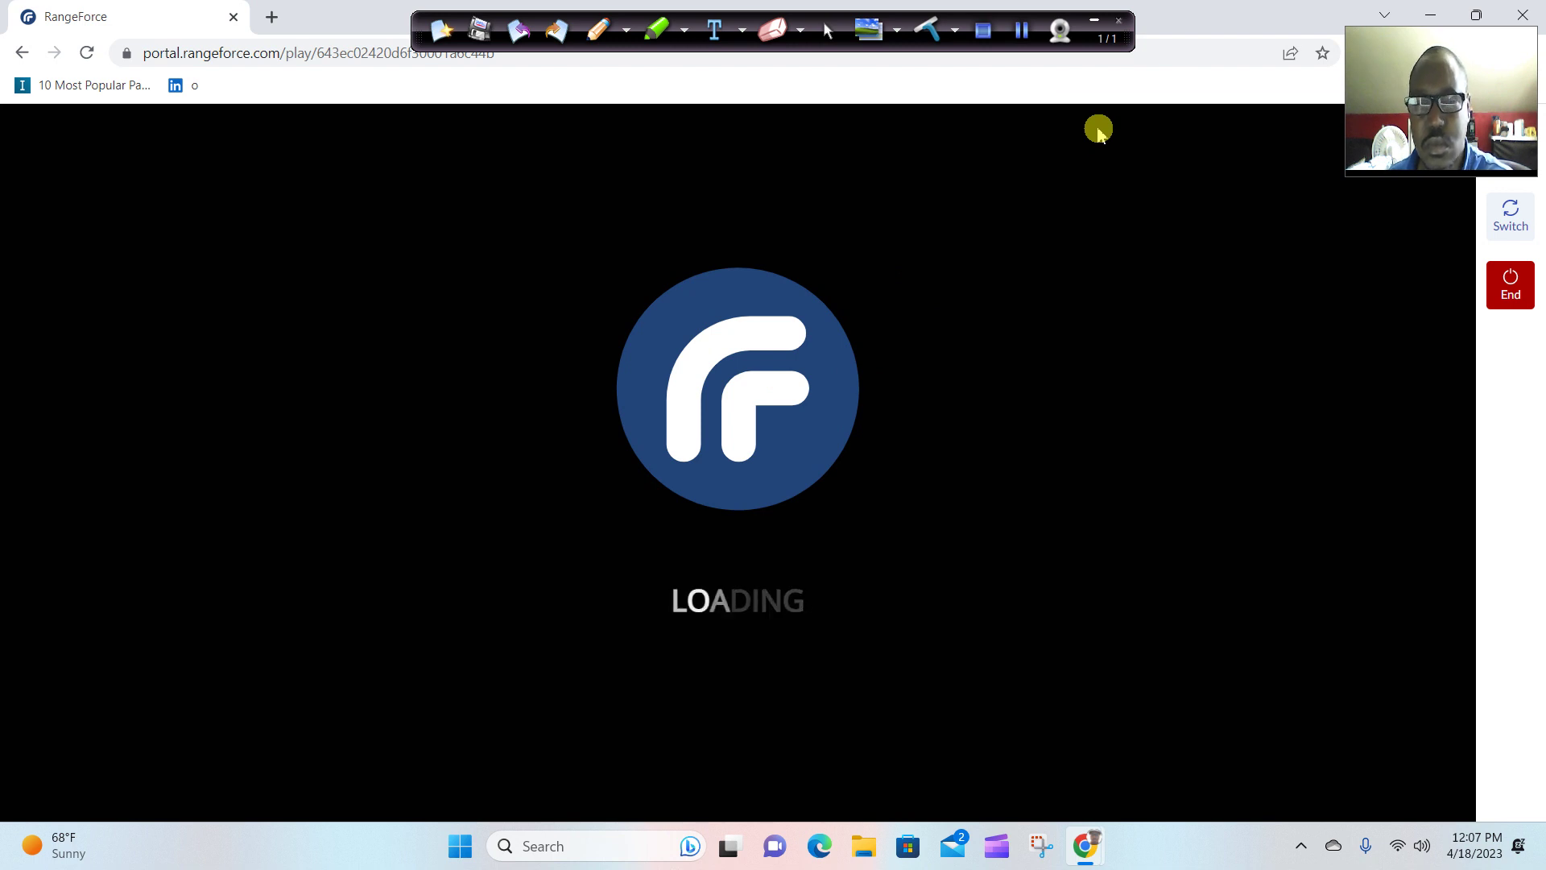
left_click(1032, 41)
left_click(1021, 32)
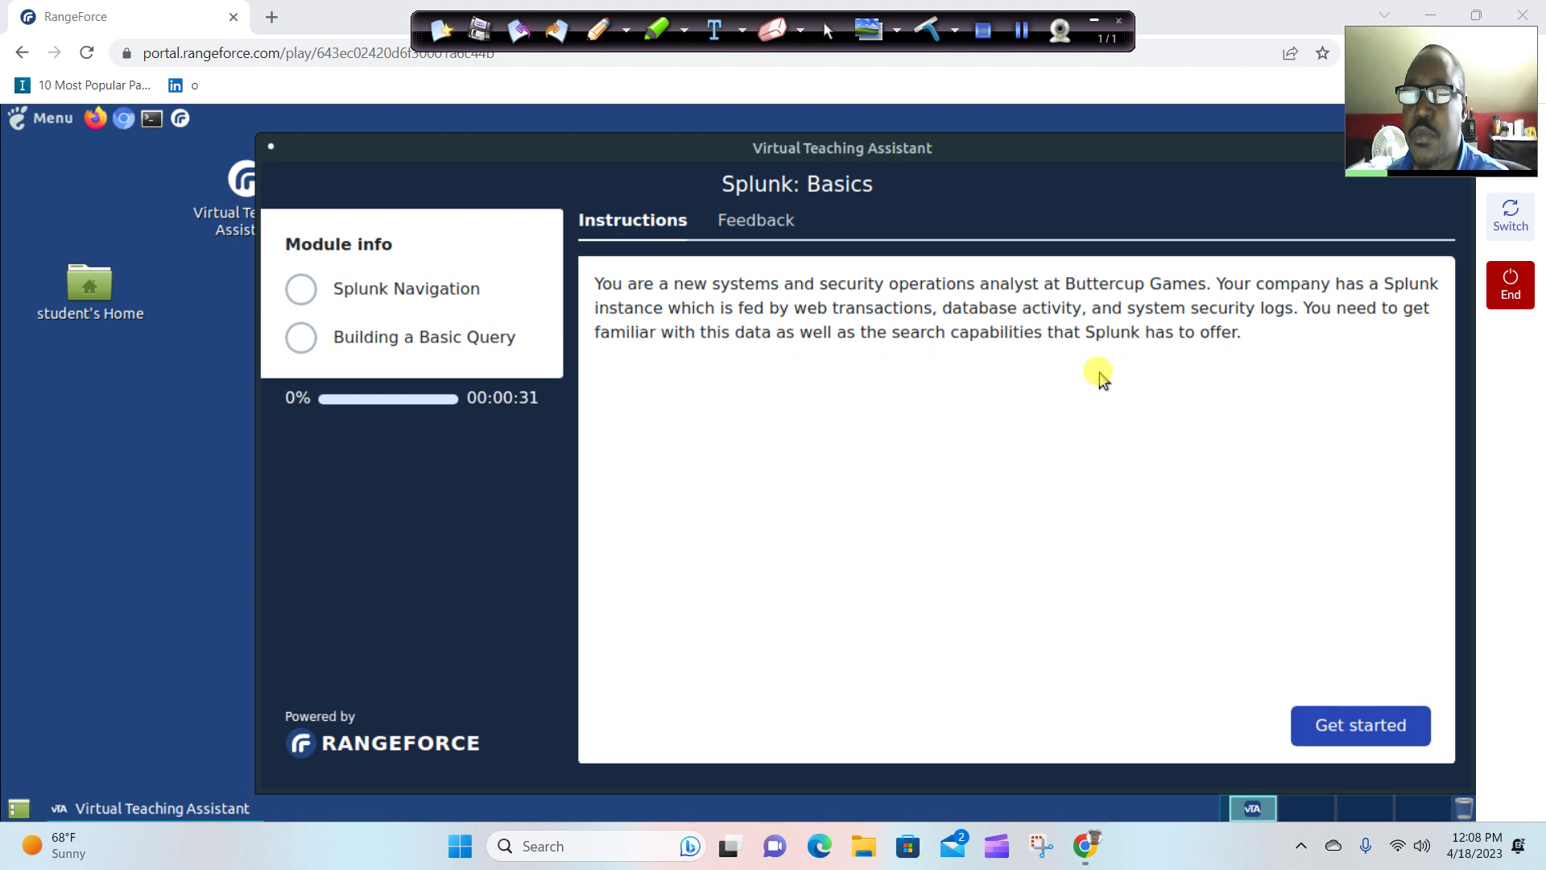
left_click(1390, 752)
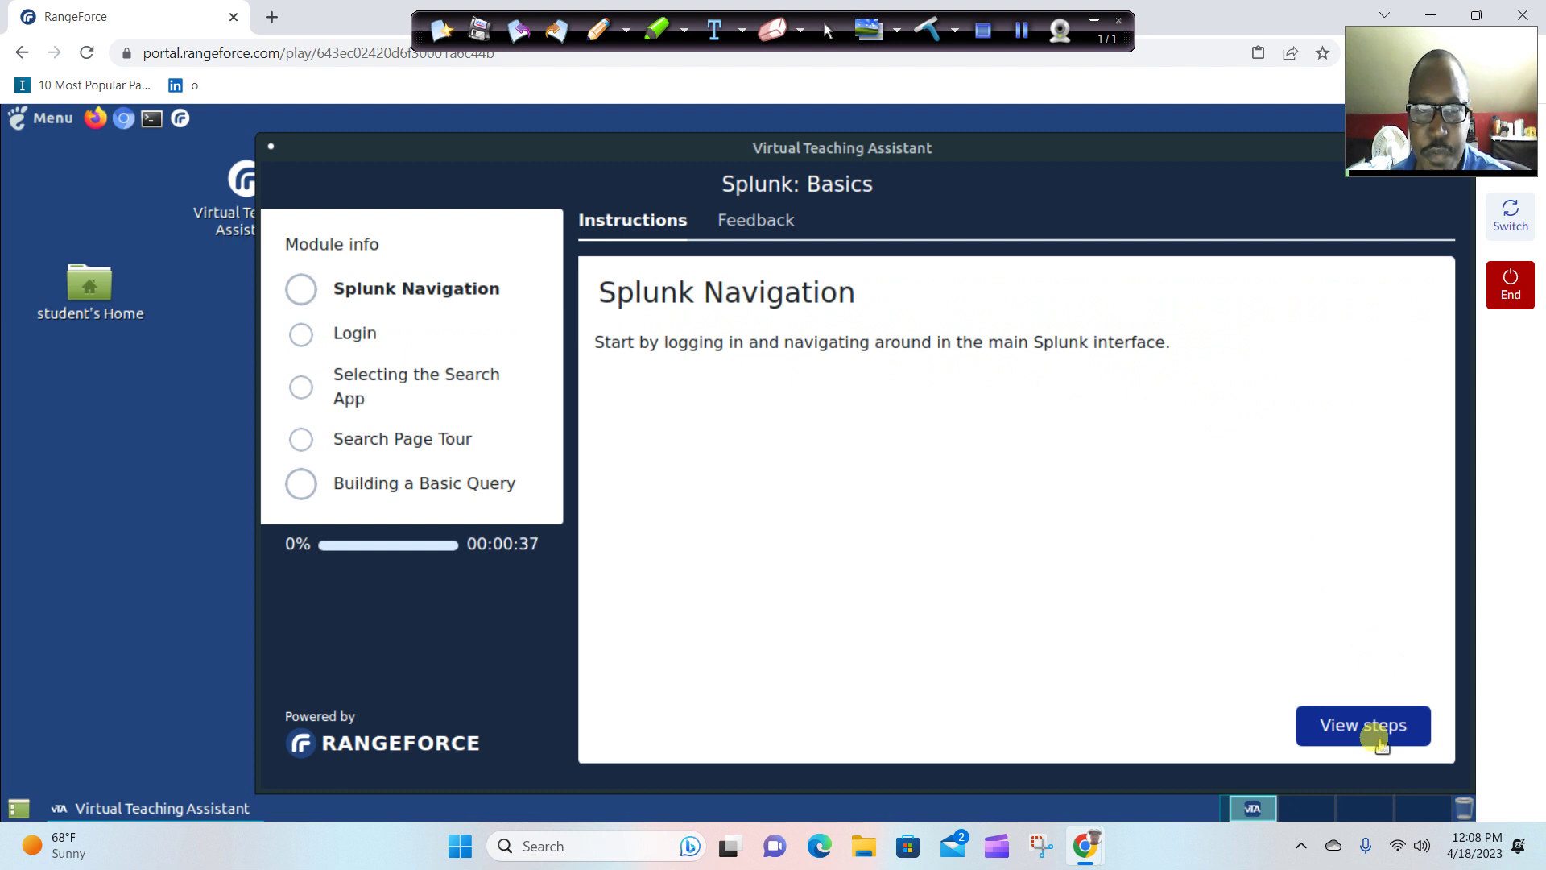
left_click(1380, 741)
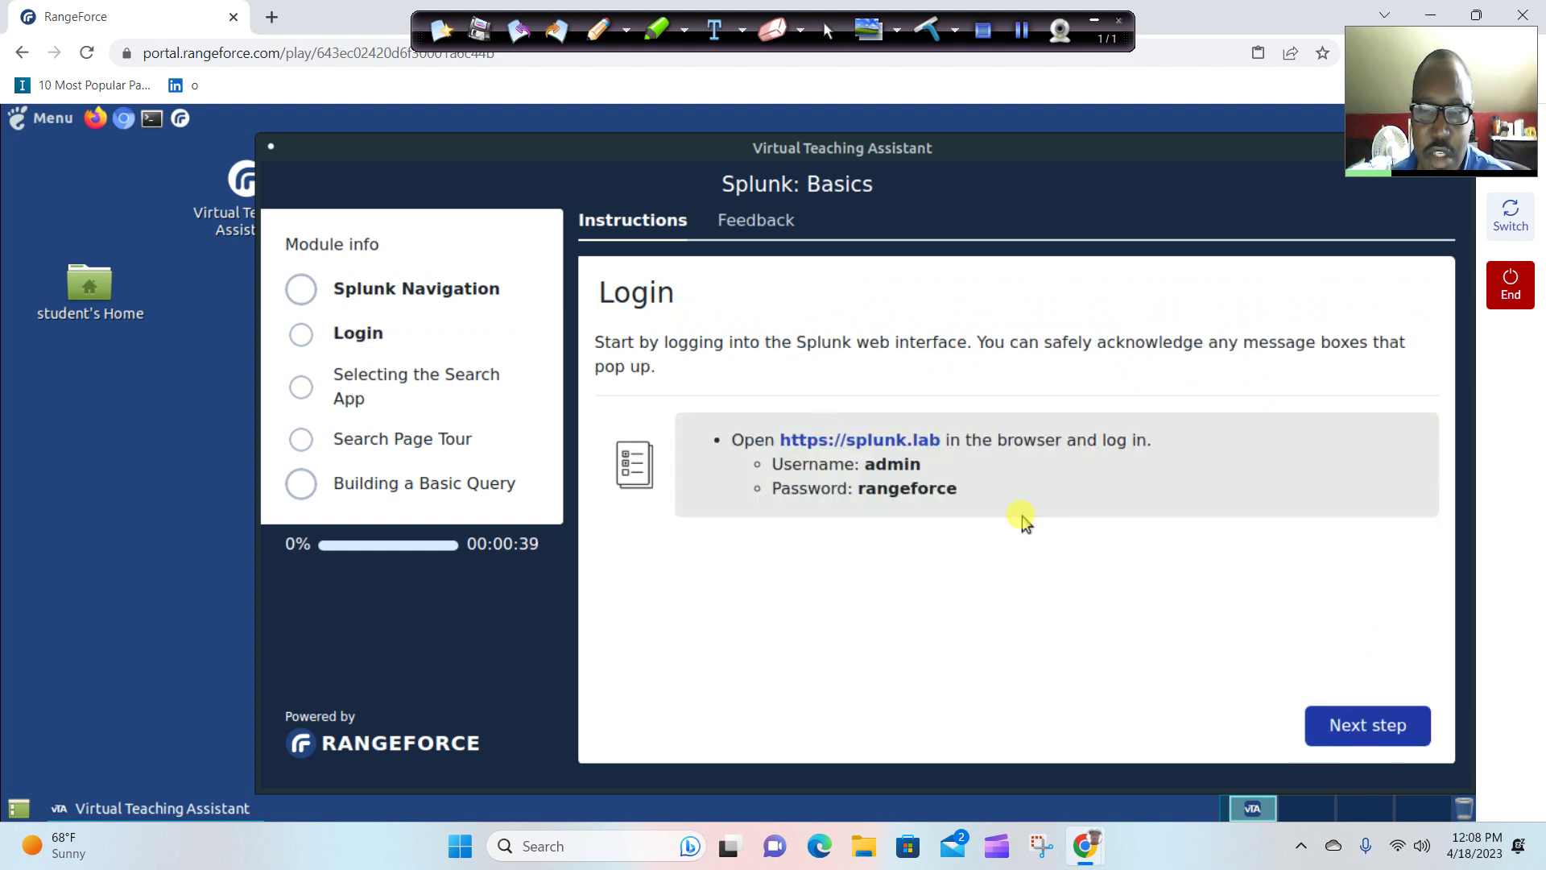
left_click(901, 443)
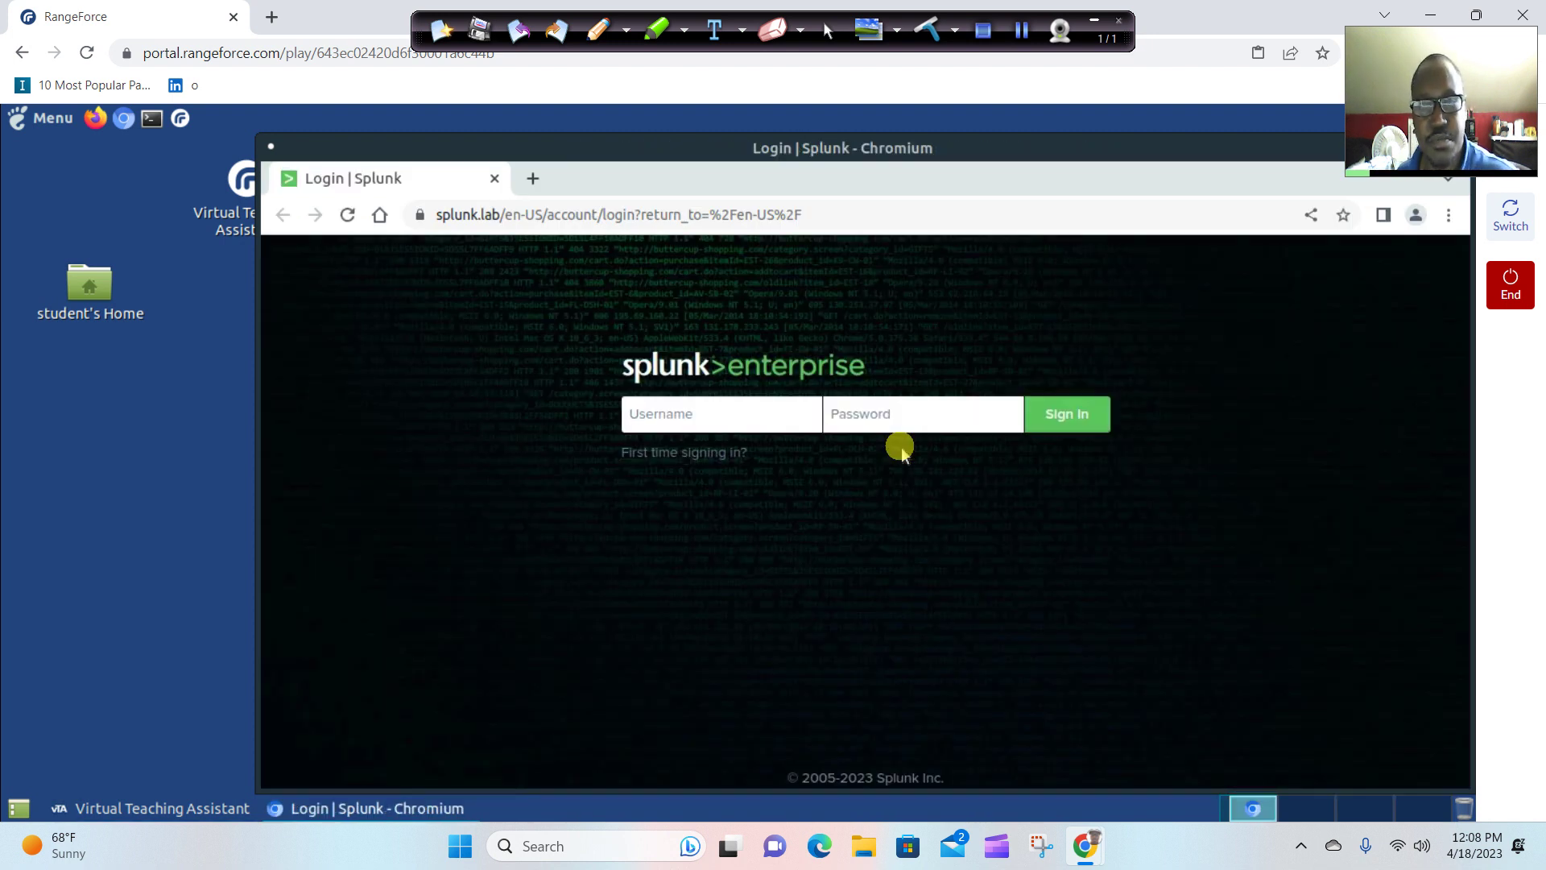
Sign in to Splunk with the lab username and password, declining to save the password.
type("admin")
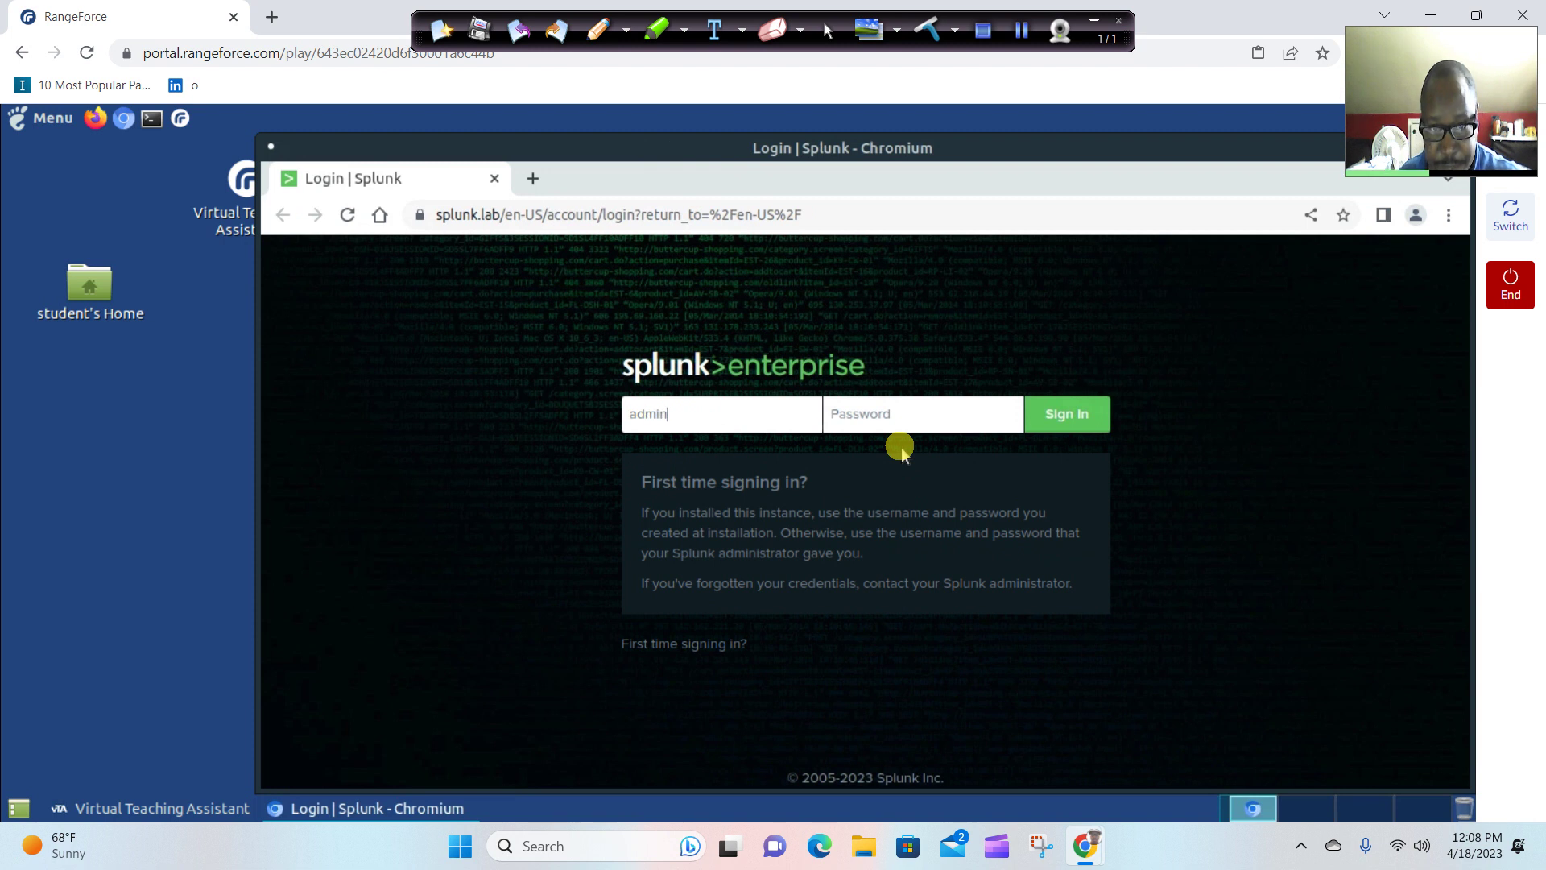
left_click(930, 421)
type("pa")
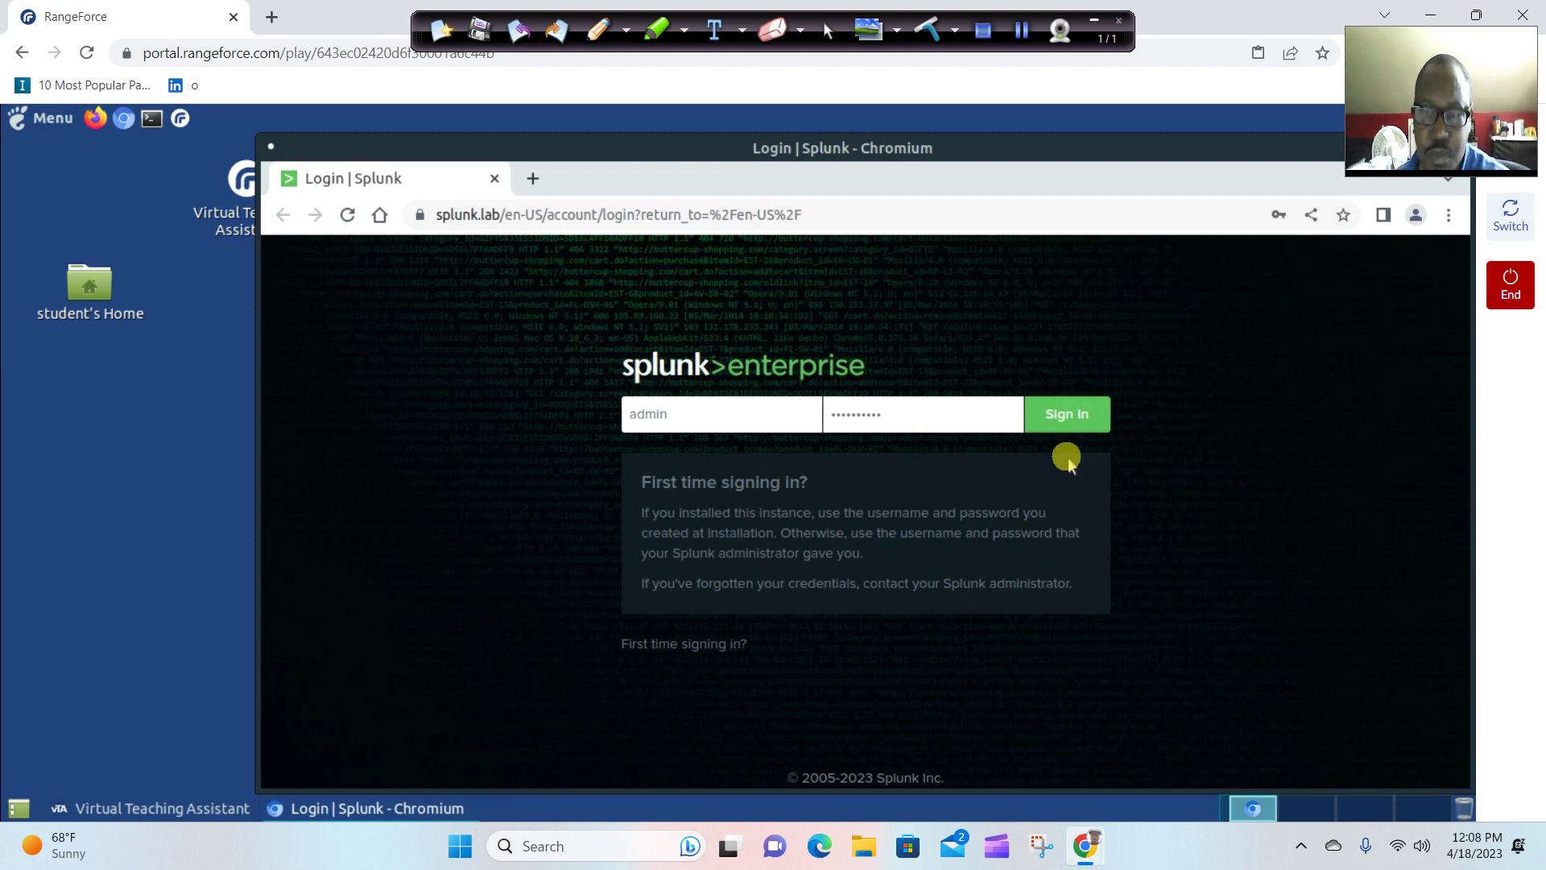
left_click(1074, 418)
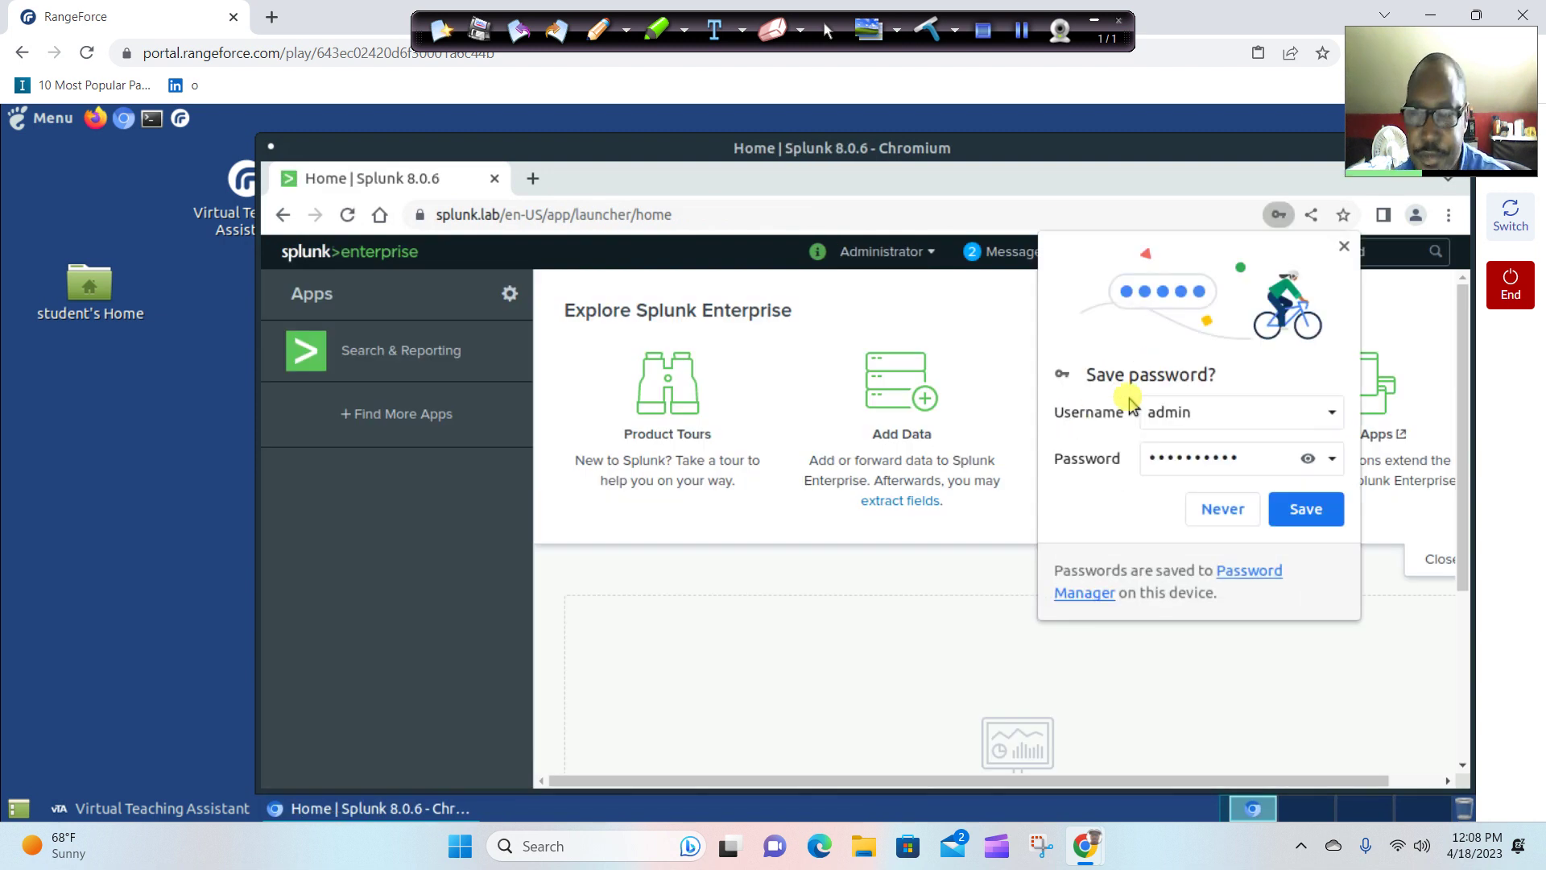
left_click(1244, 510)
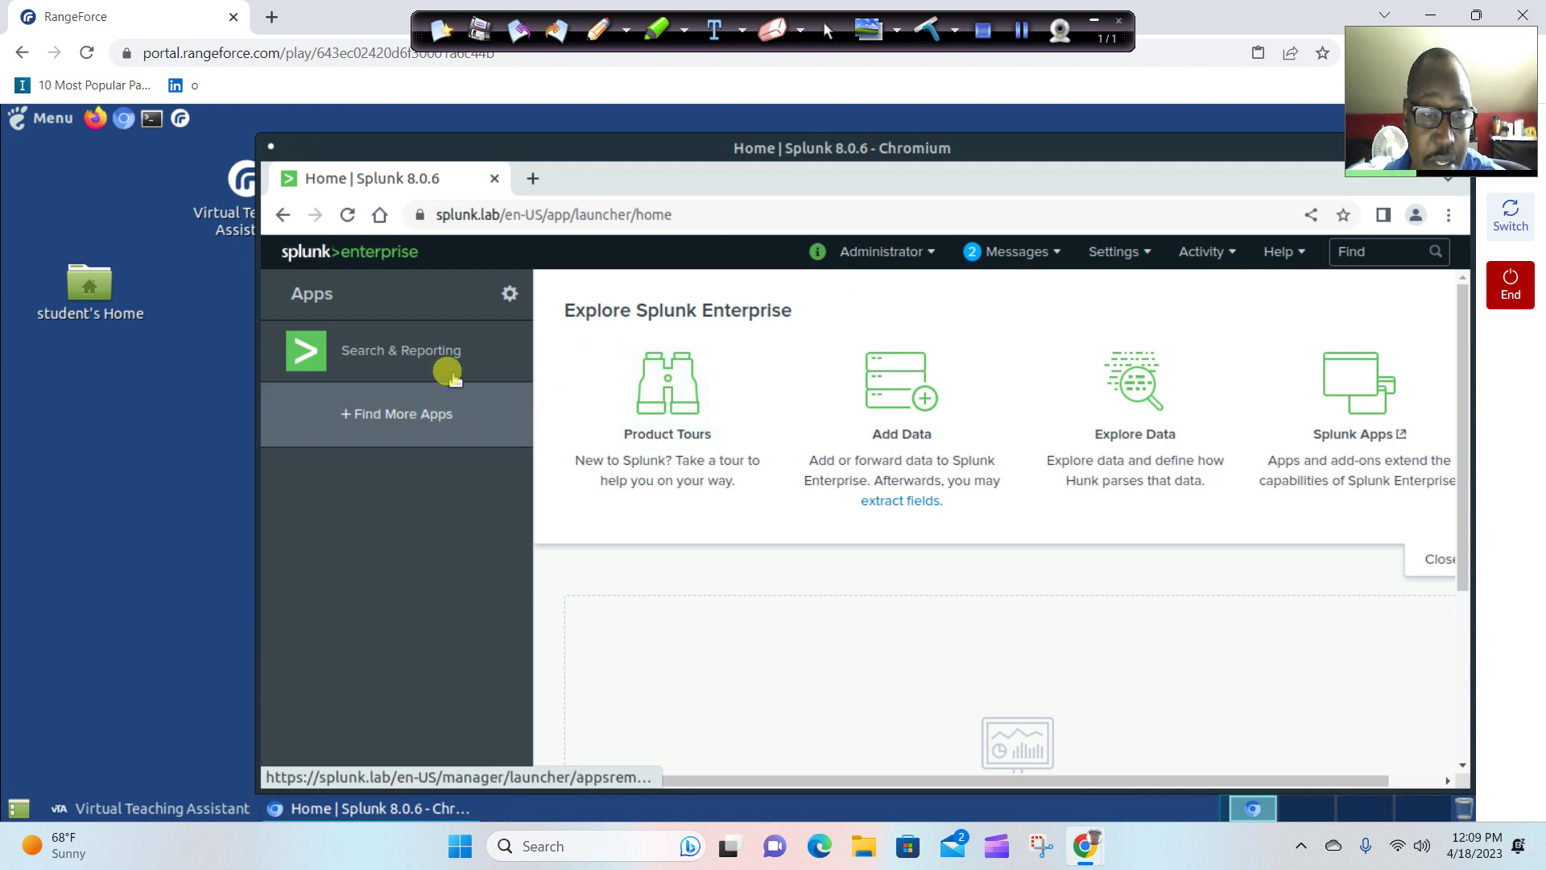
left_click(500, 363)
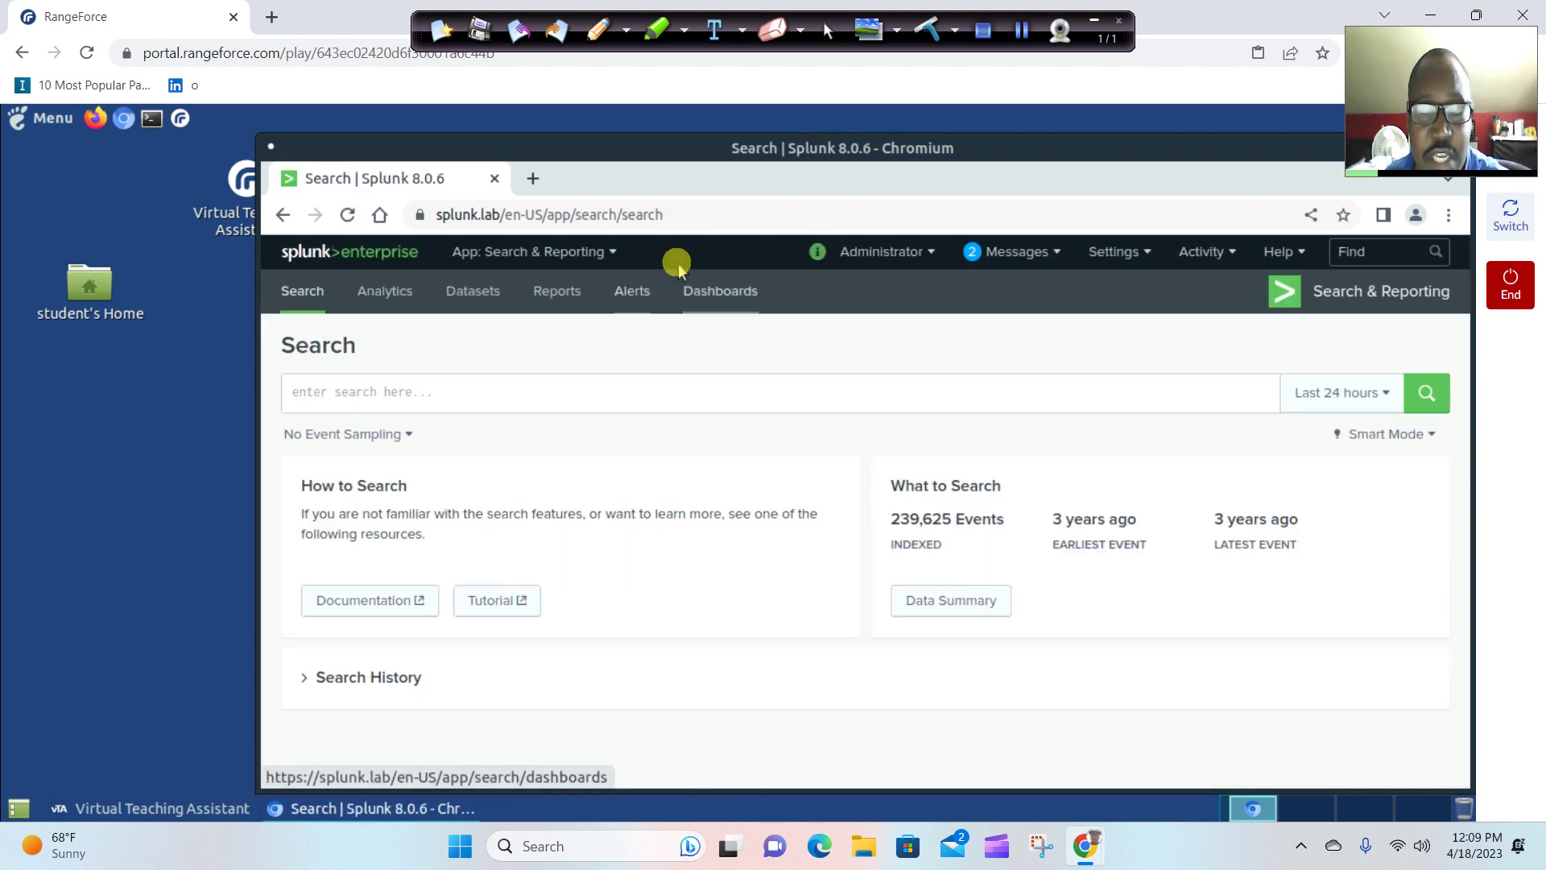
left_click(612, 214)
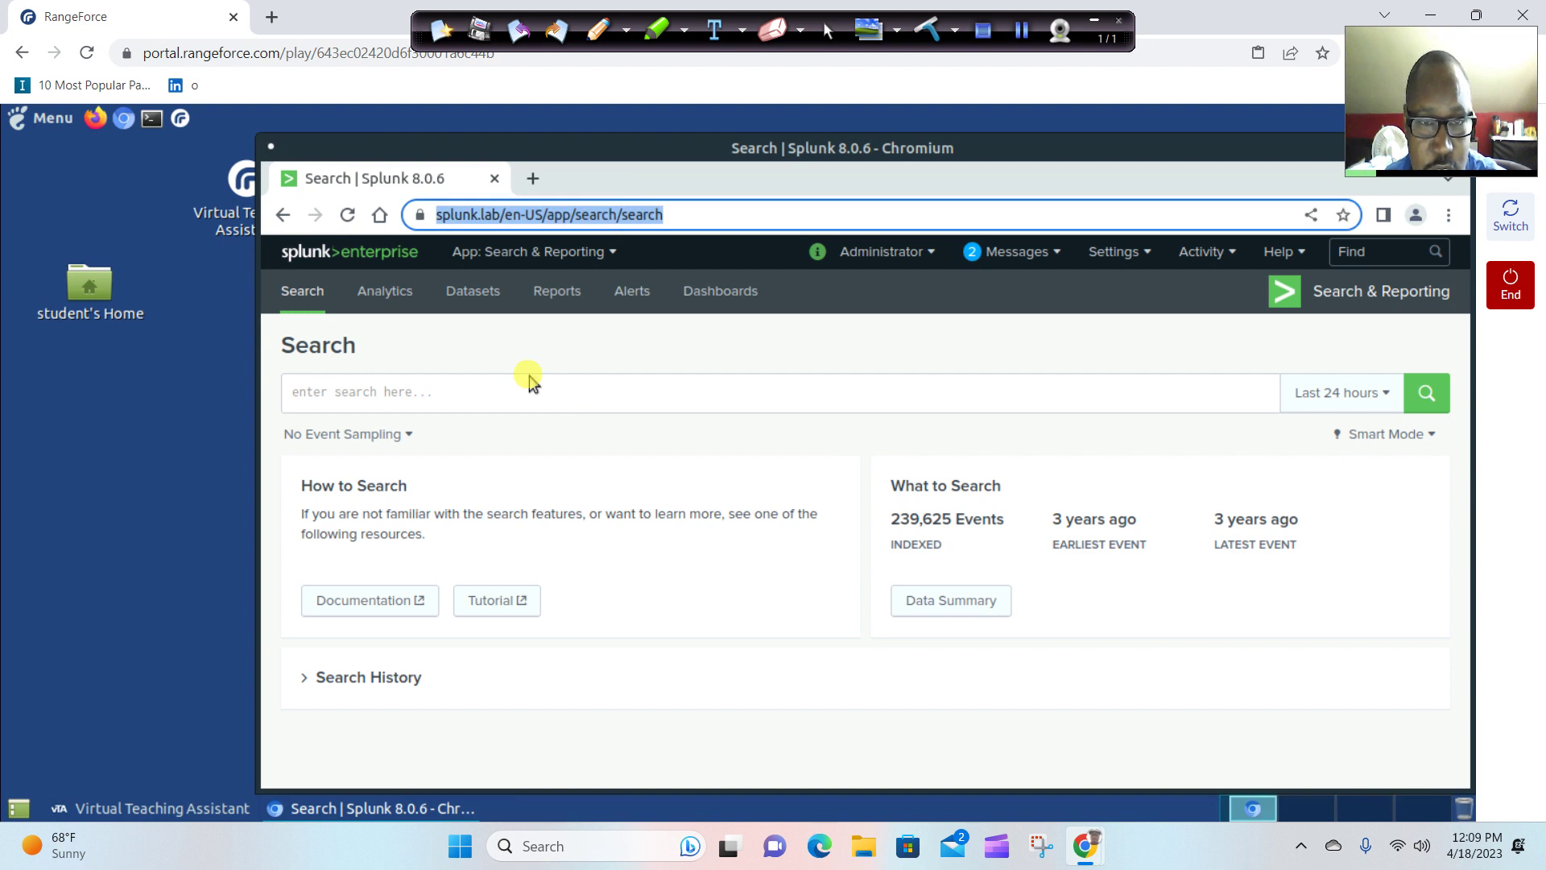
left_click(568, 391)
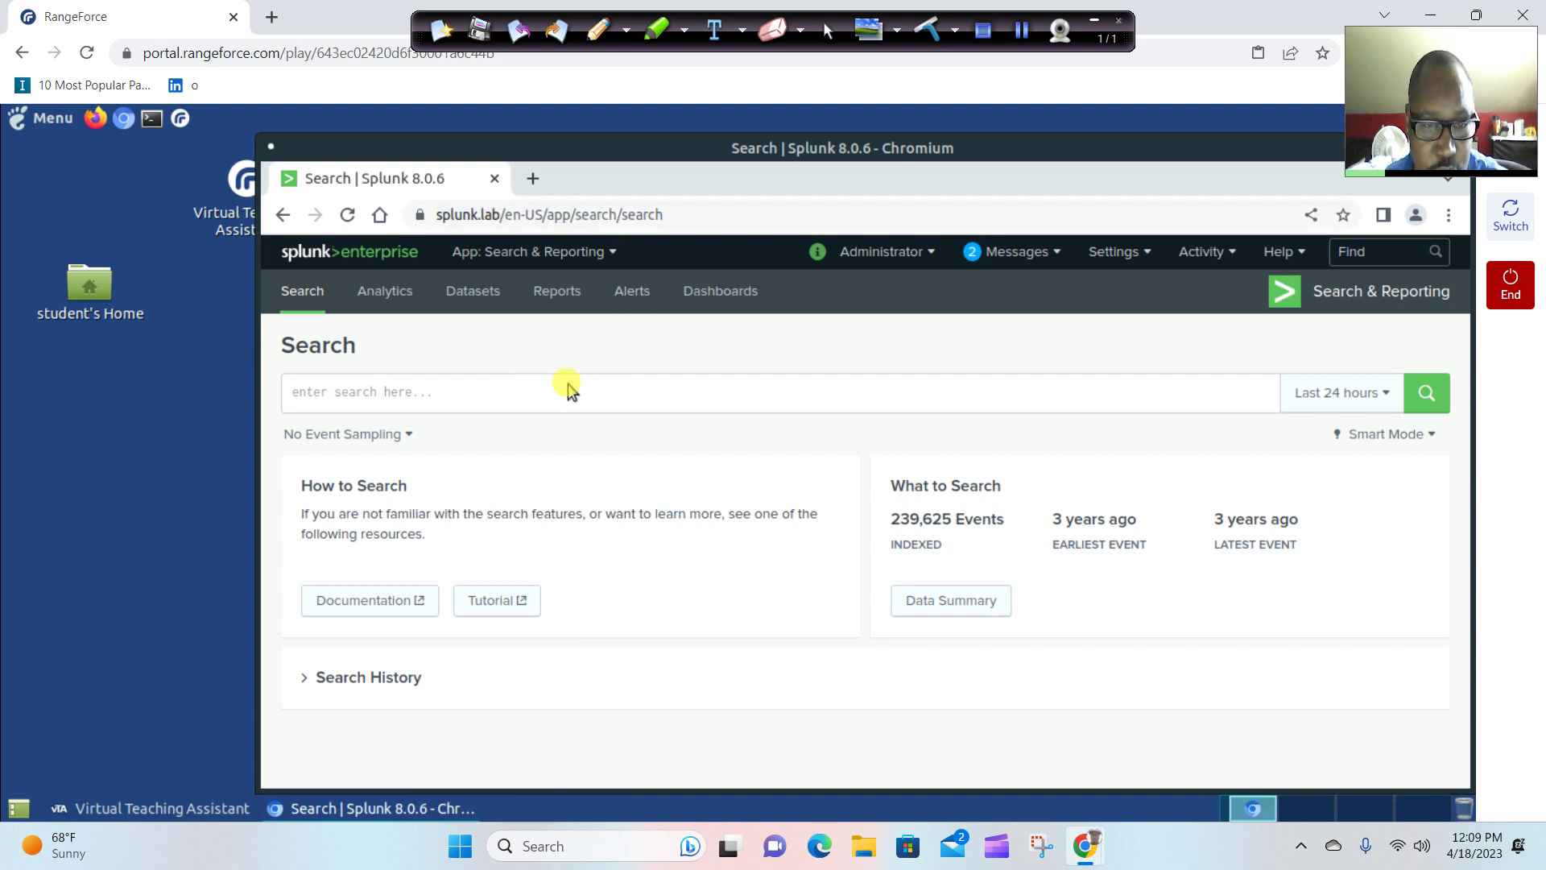
left_click(568, 391)
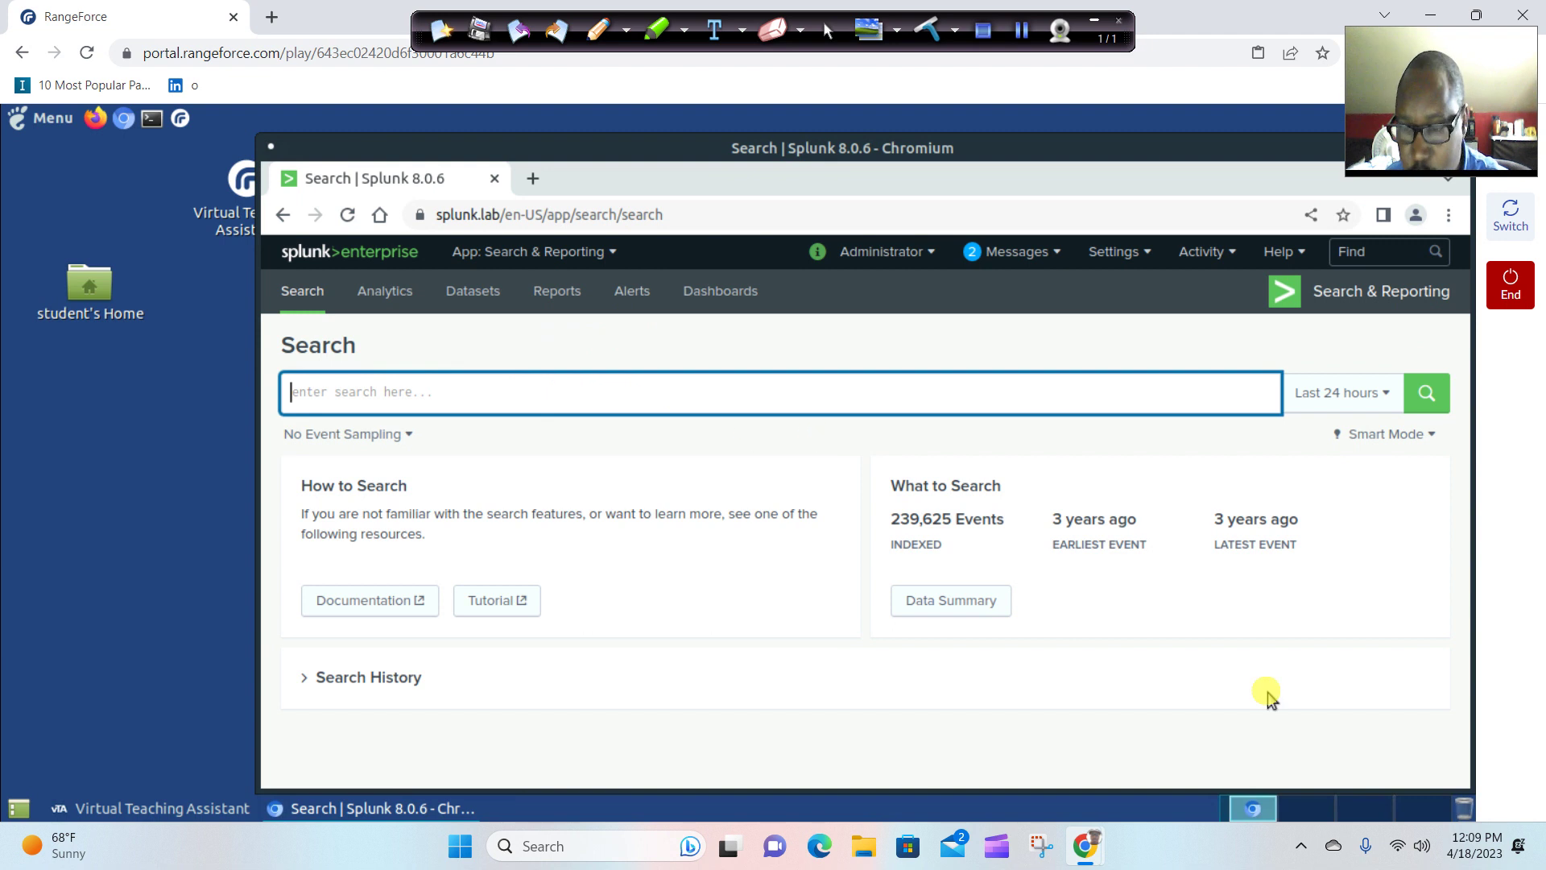
left_click(1358, 409)
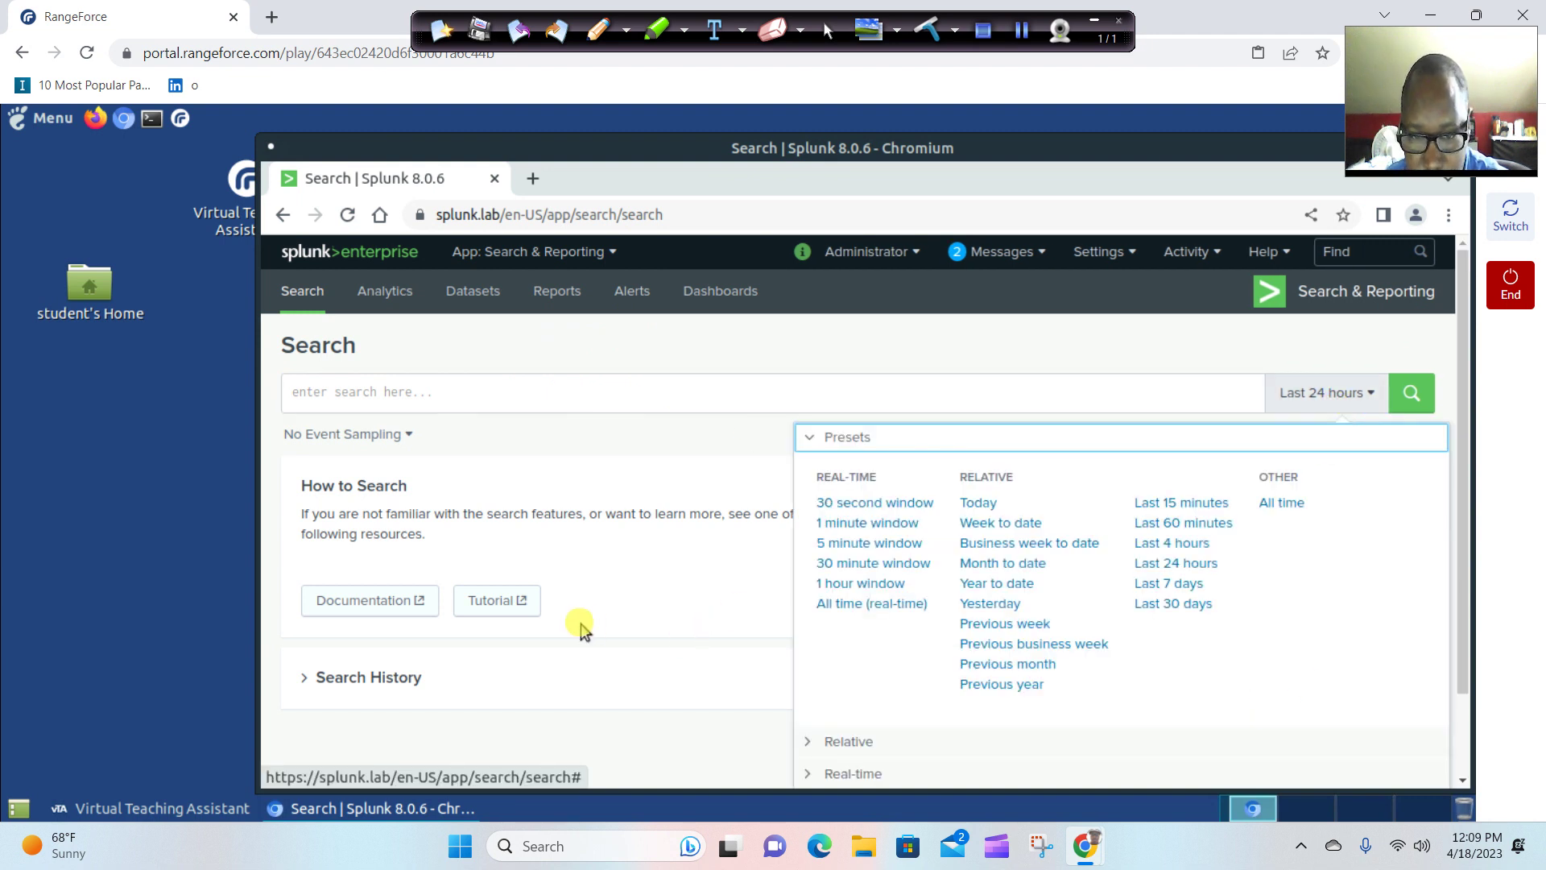
left_click(673, 627)
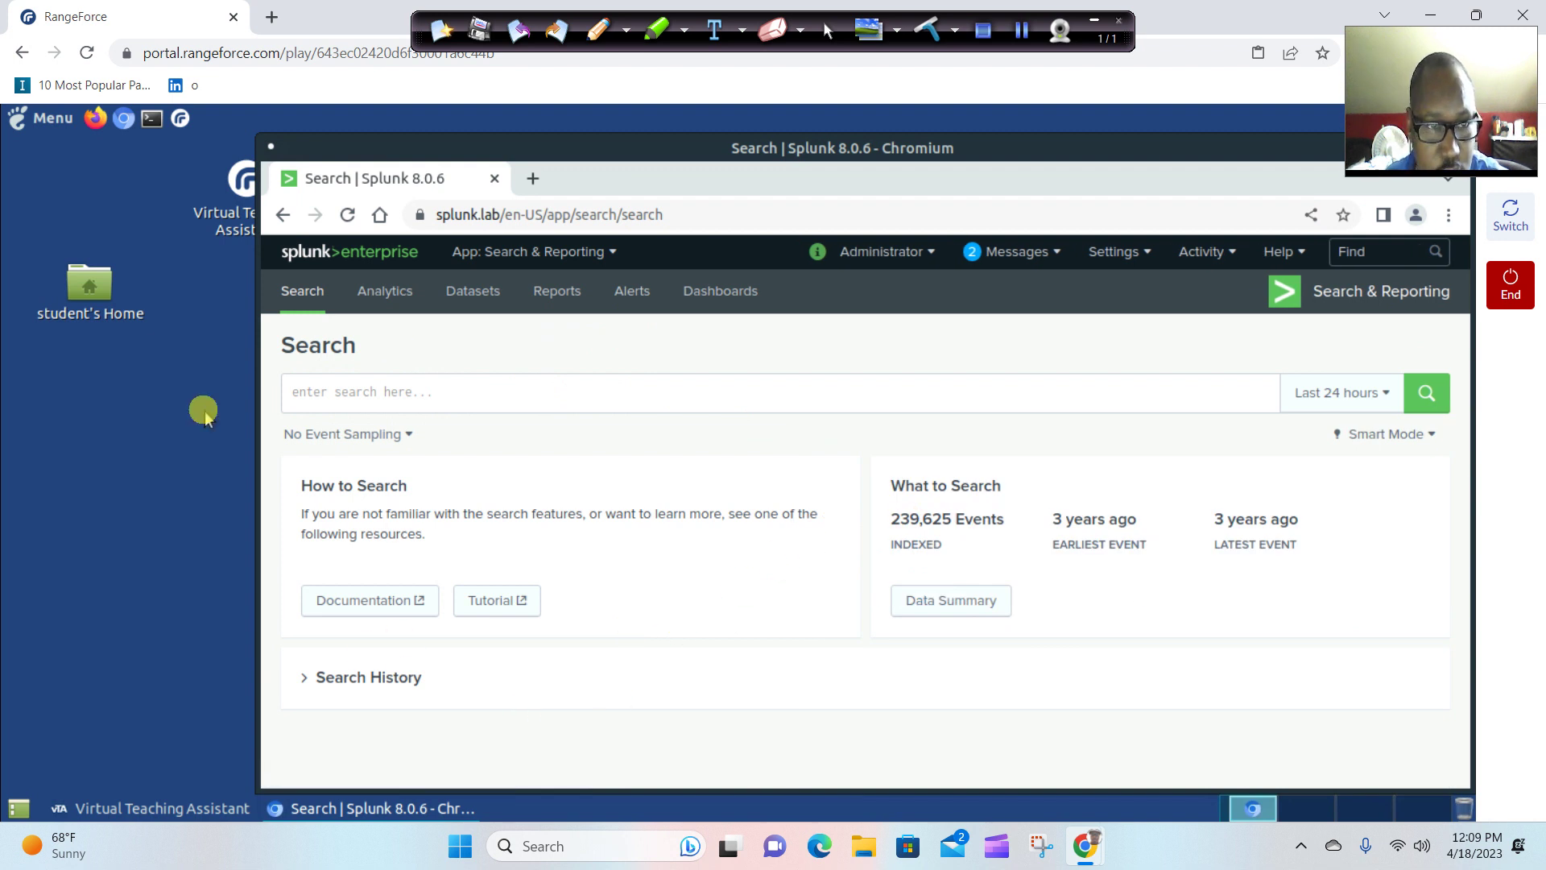
Step through Selecting the Search App and Search Page Tour to Building a Basic Query.
left_click(214, 809)
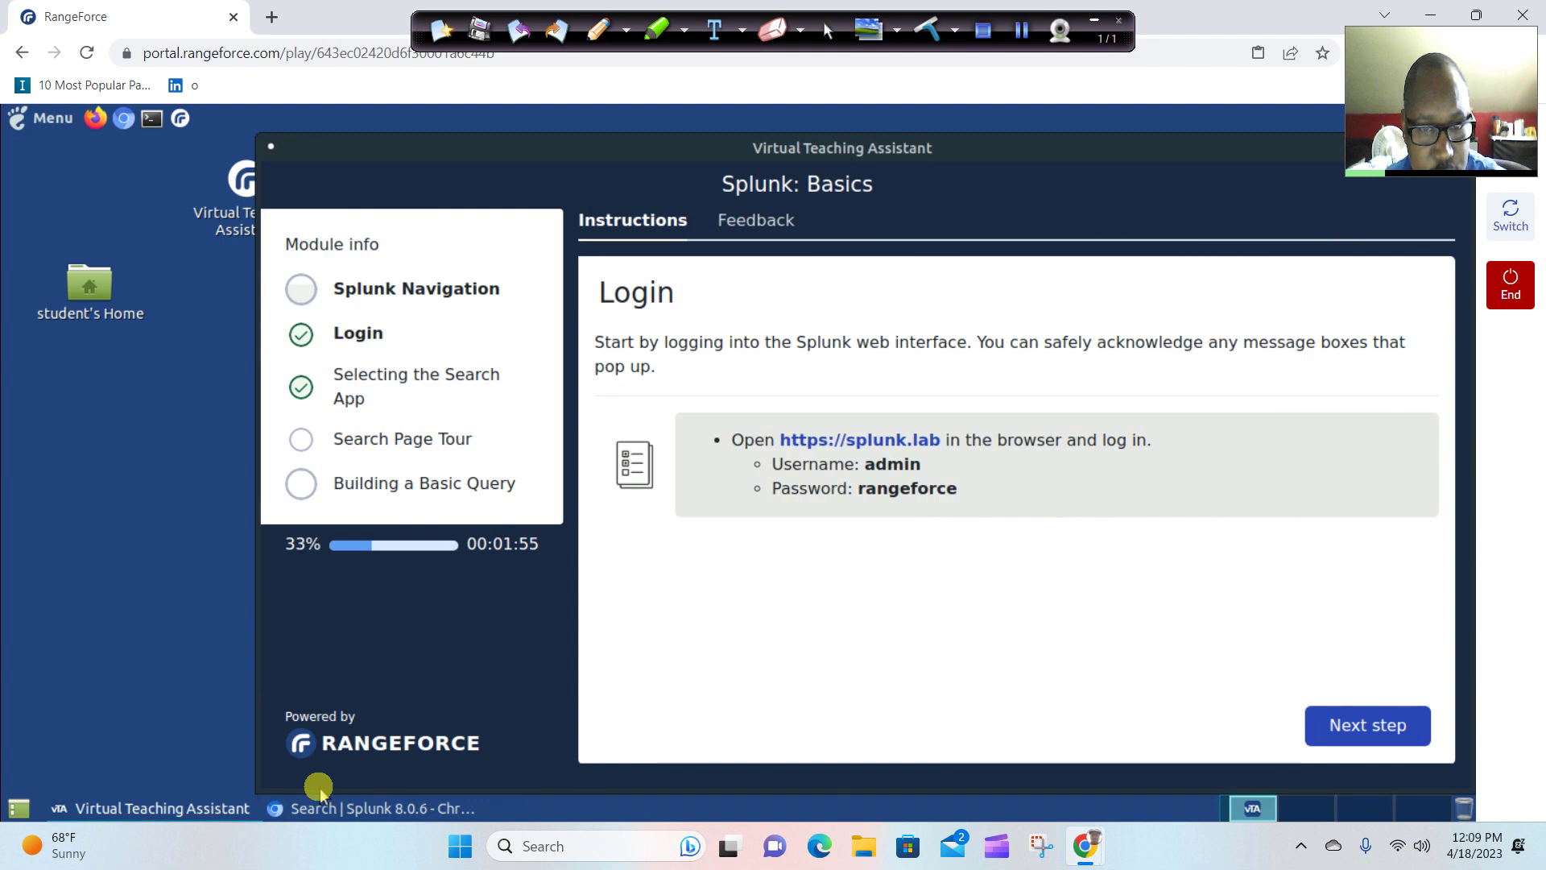
left_click(1357, 729)
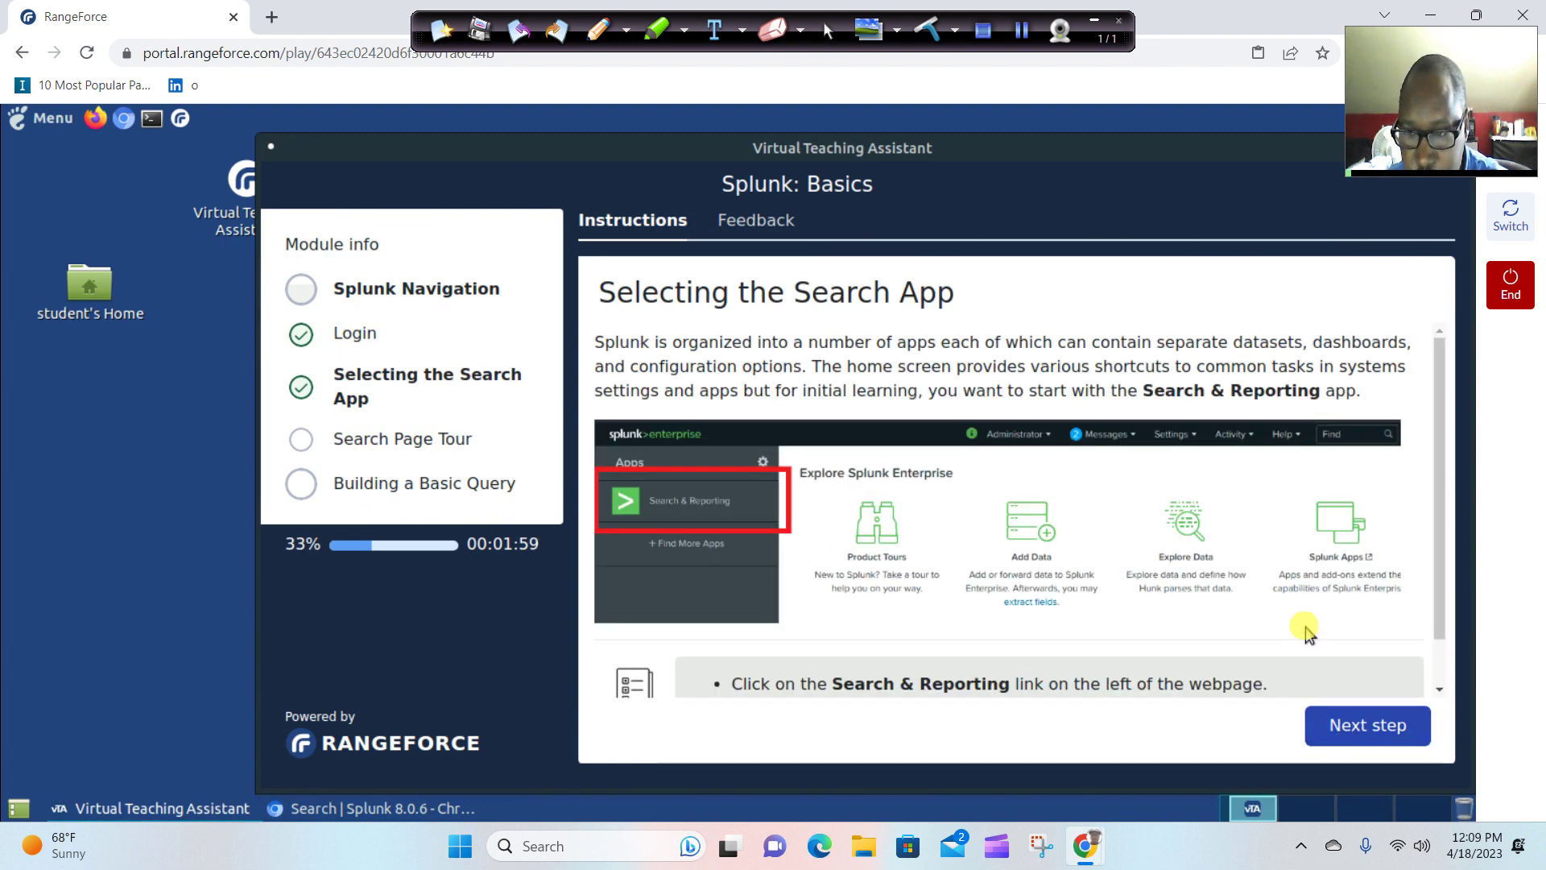
scroll(1299, 618, "down", 1)
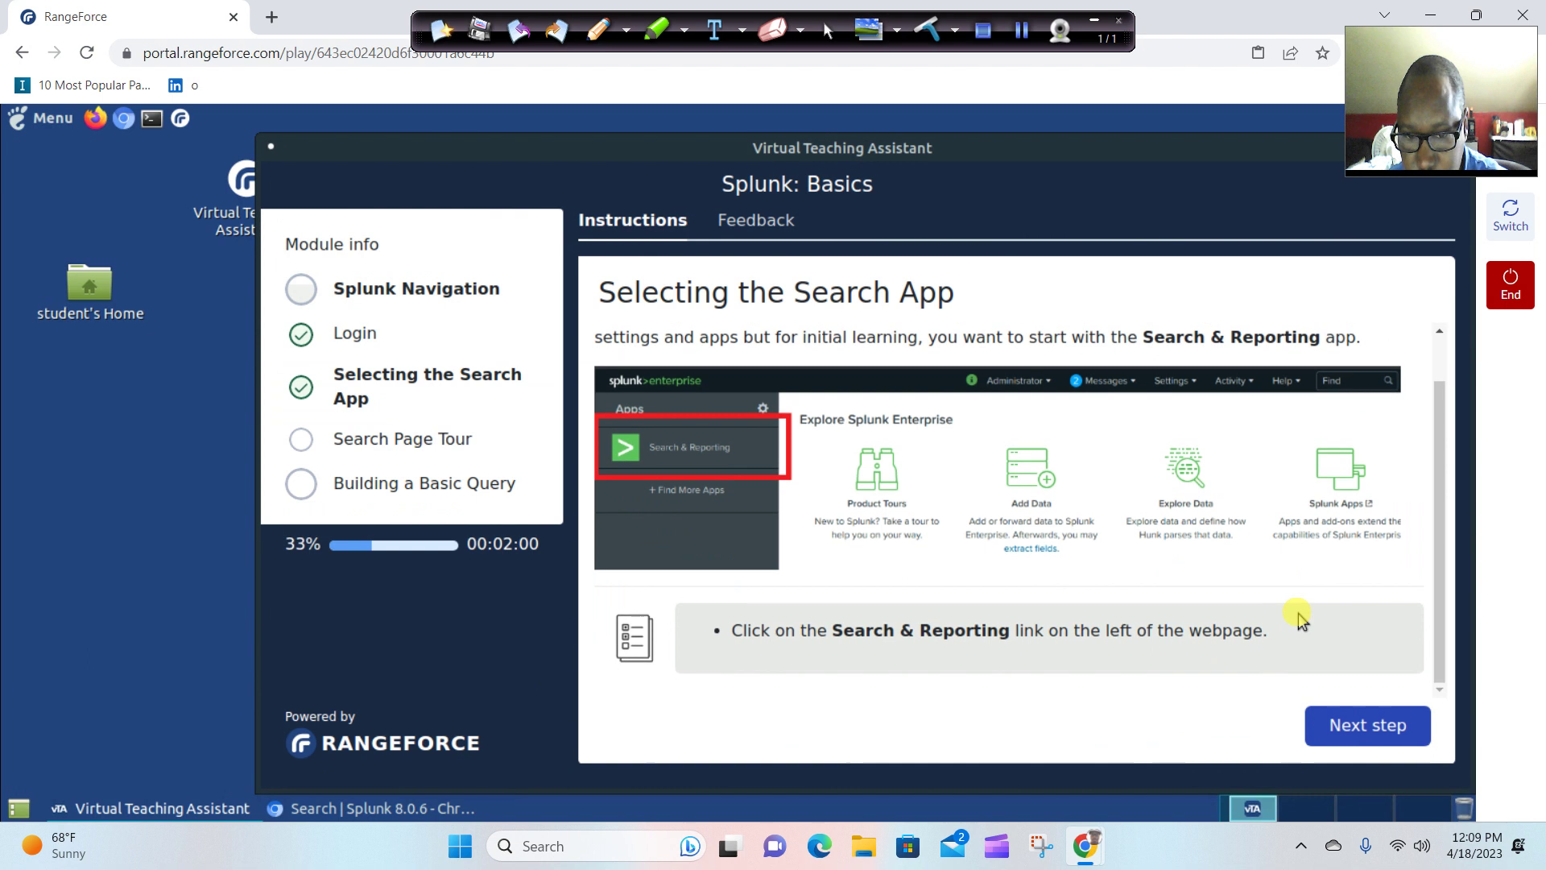
left_click(1369, 733)
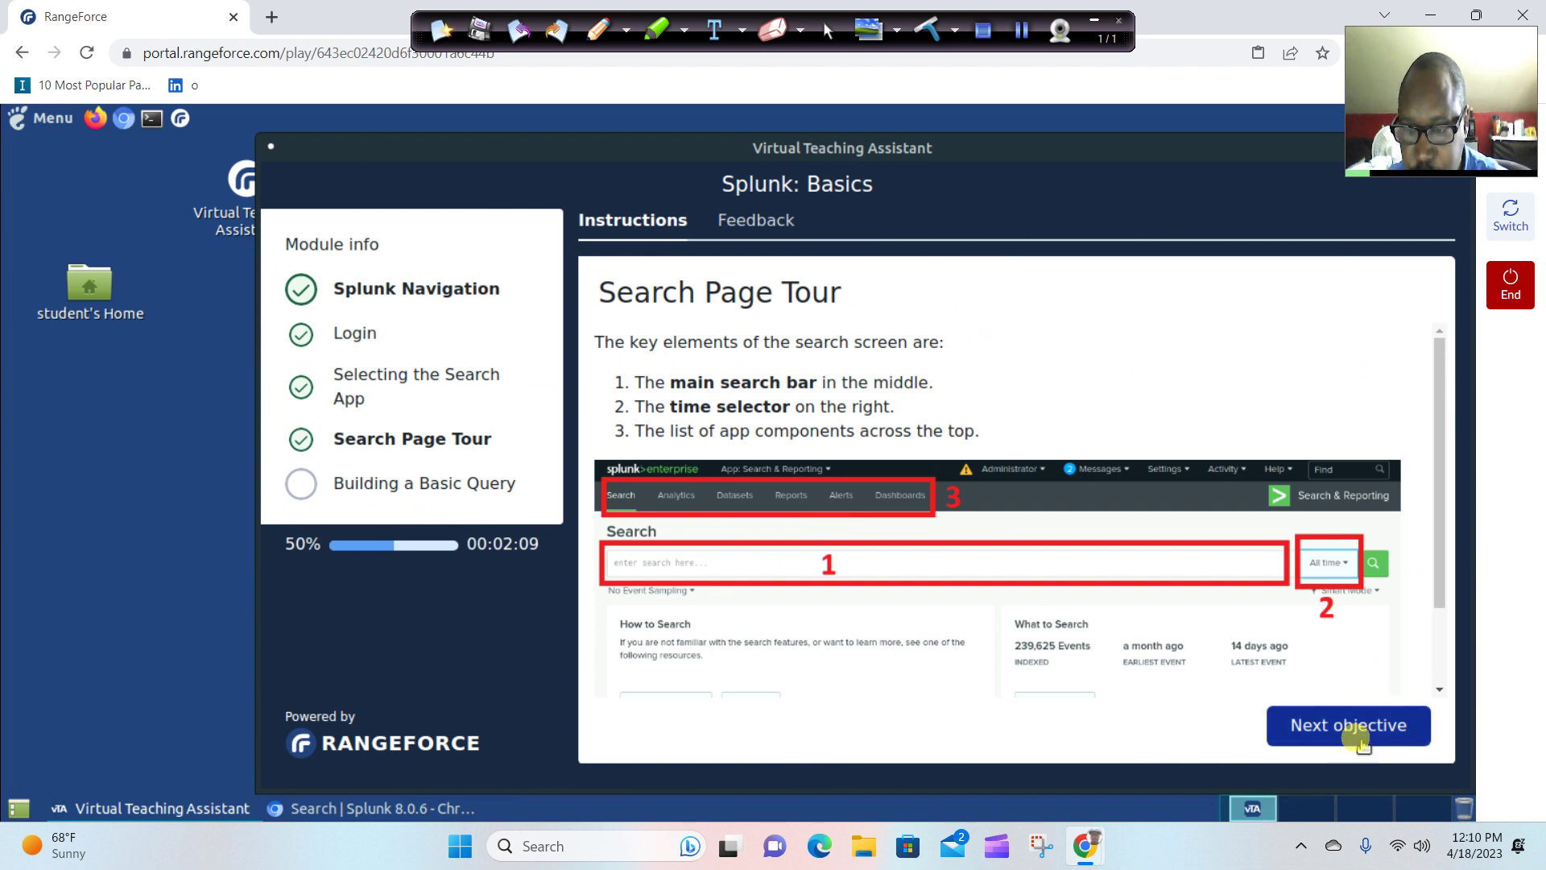
left_click(1361, 737)
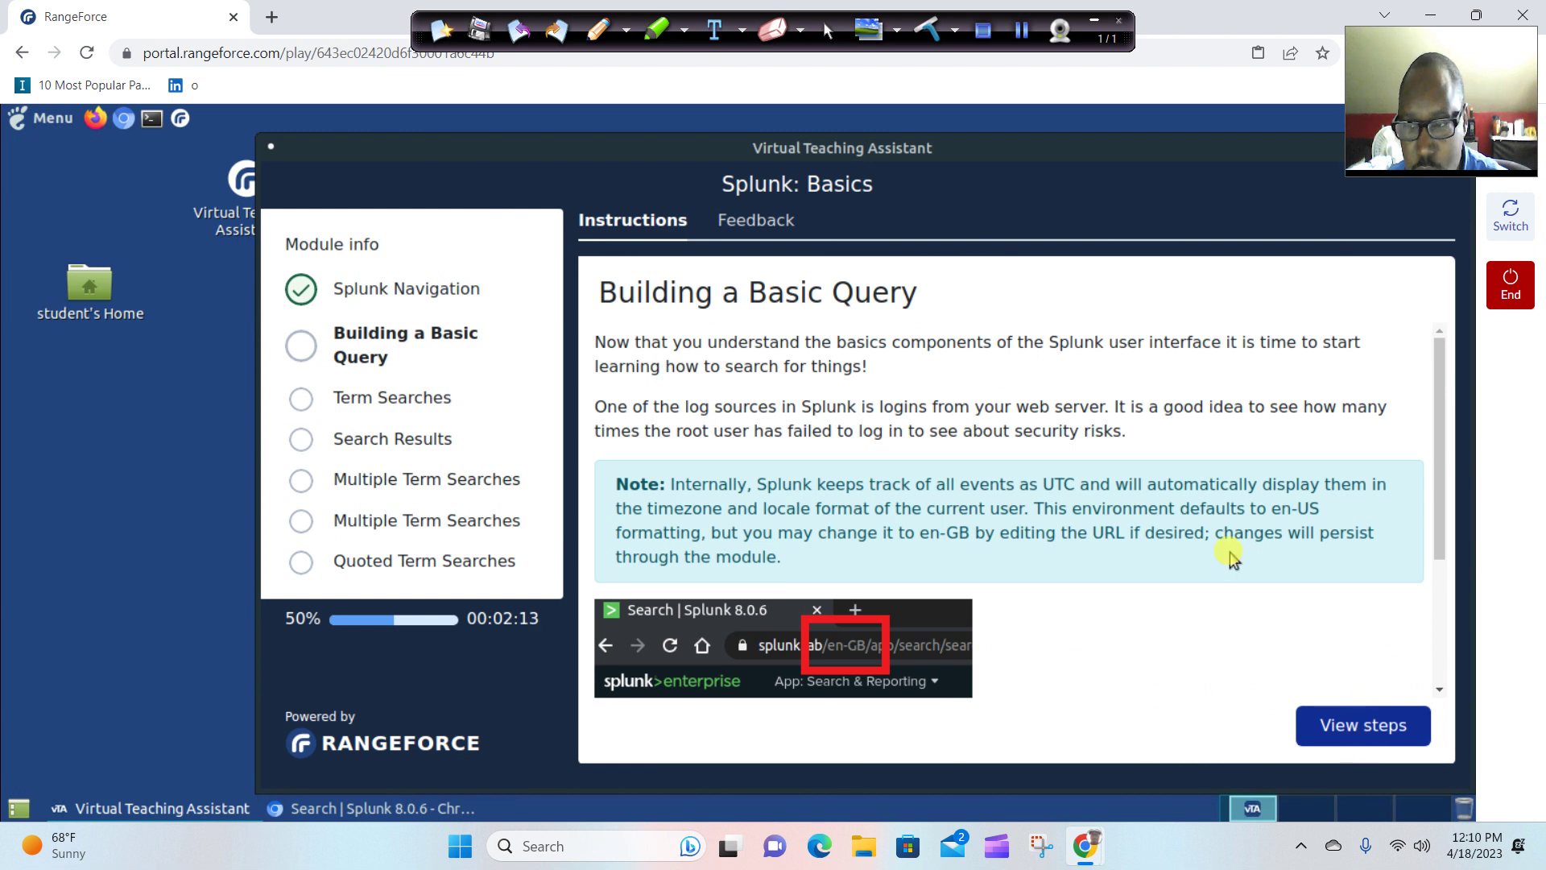
scroll(1224, 554, "down", 3)
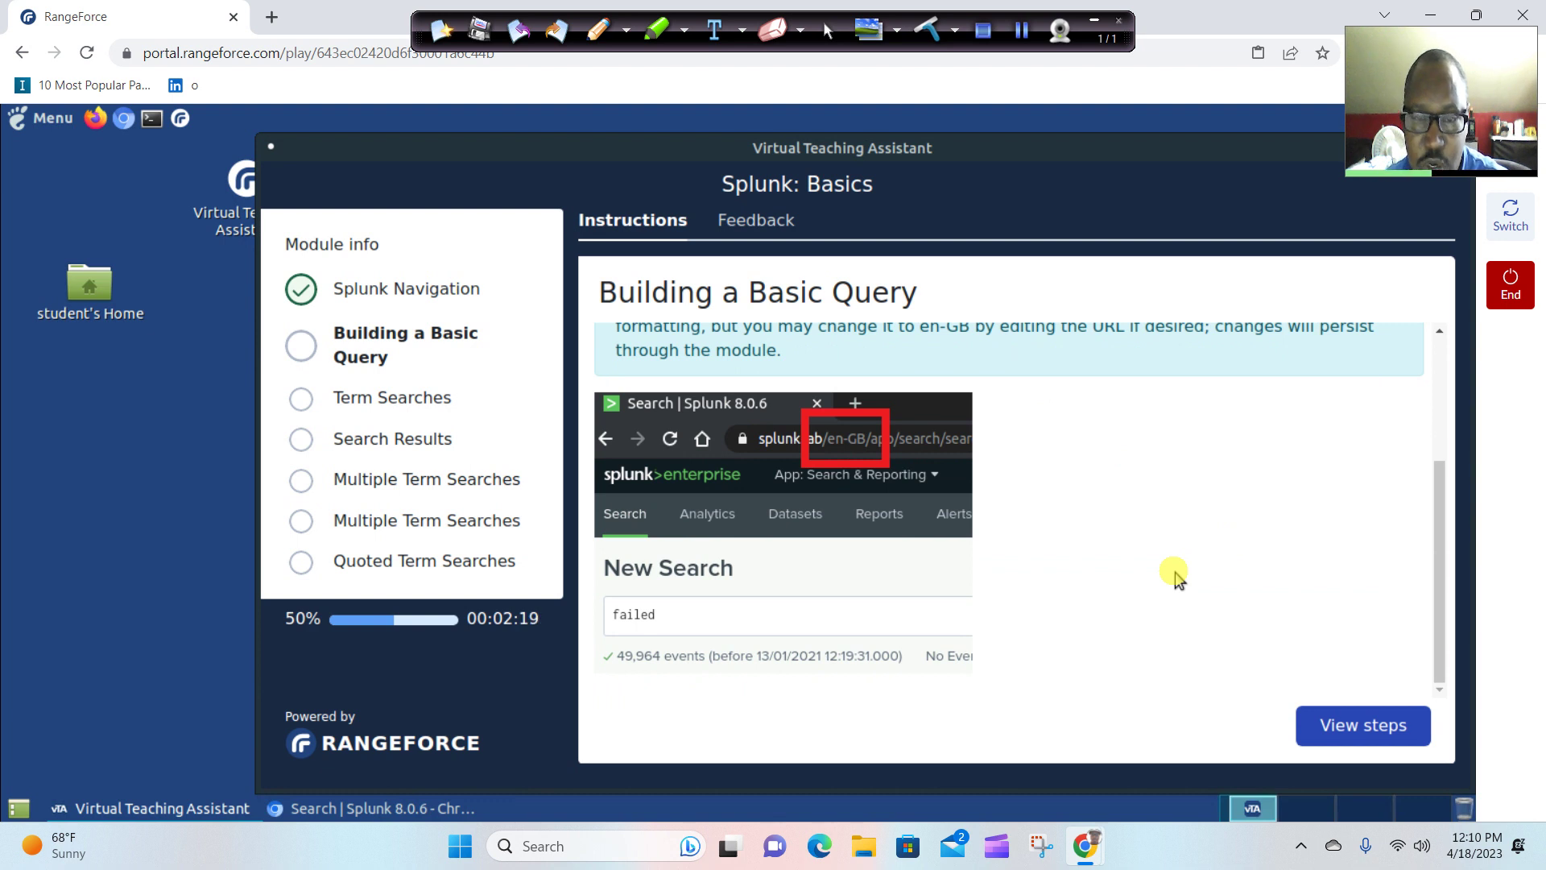
Search Splunk for 'failed' over All time, then show the Term Searches steps.
left_click(404, 809)
left_click(551, 403)
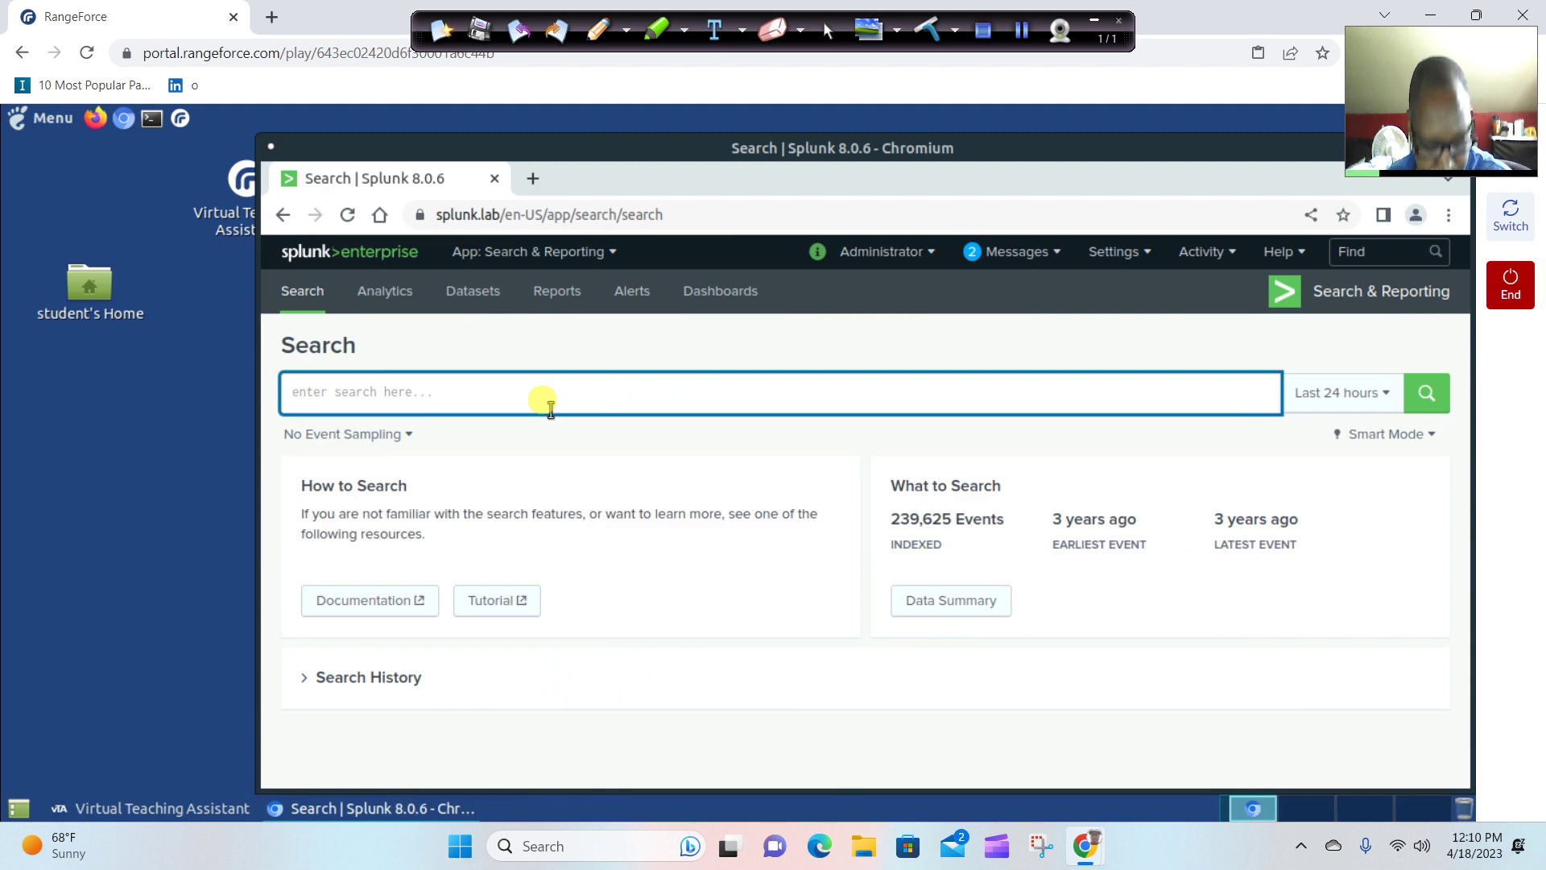
type("failed")
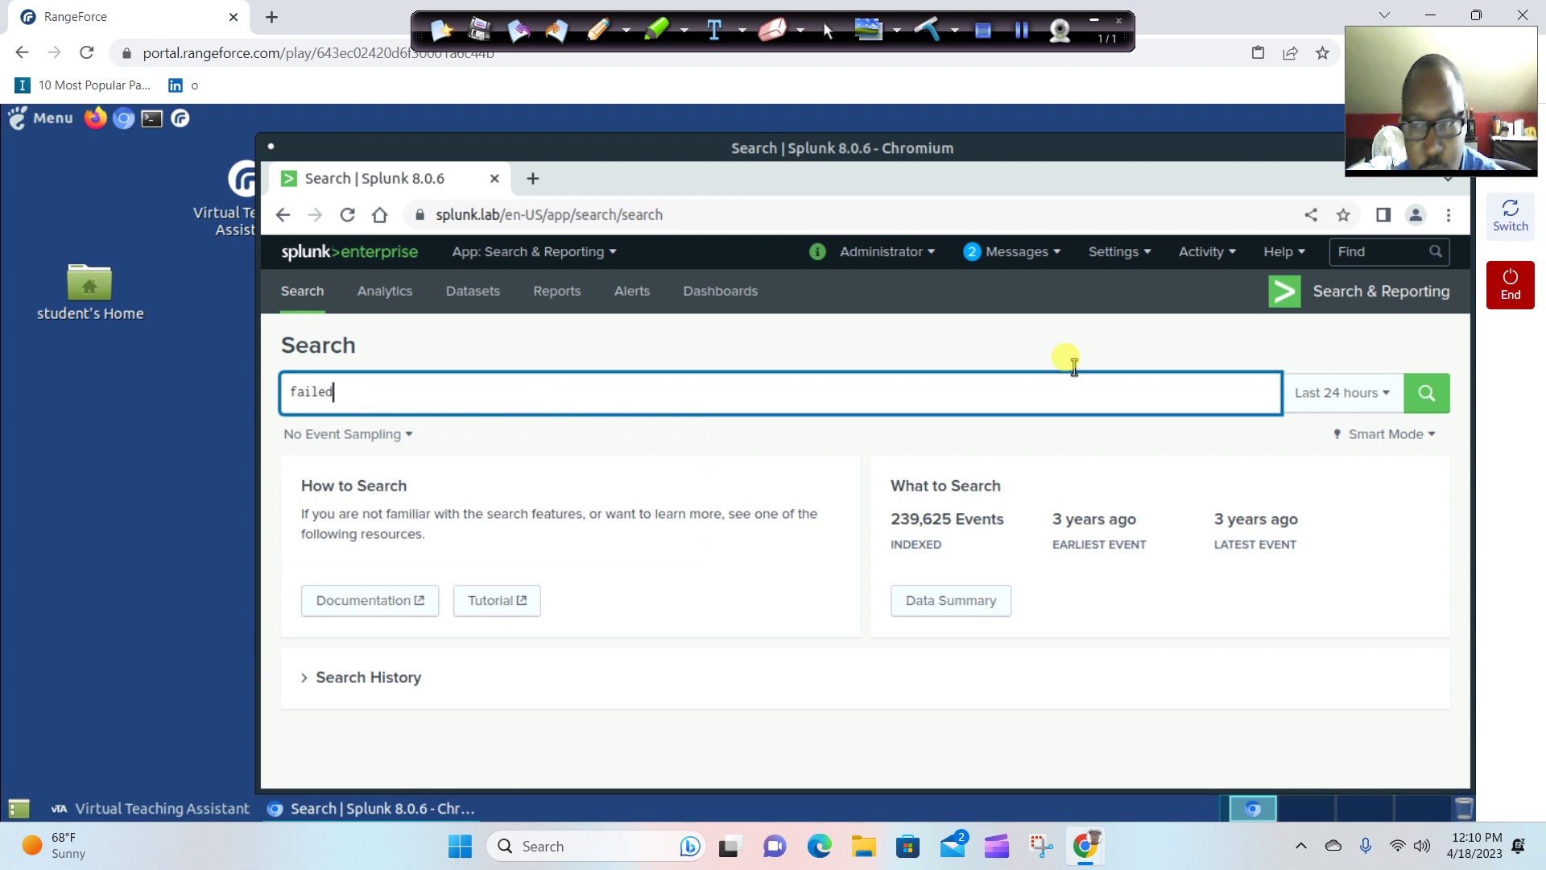
left_click(1411, 403)
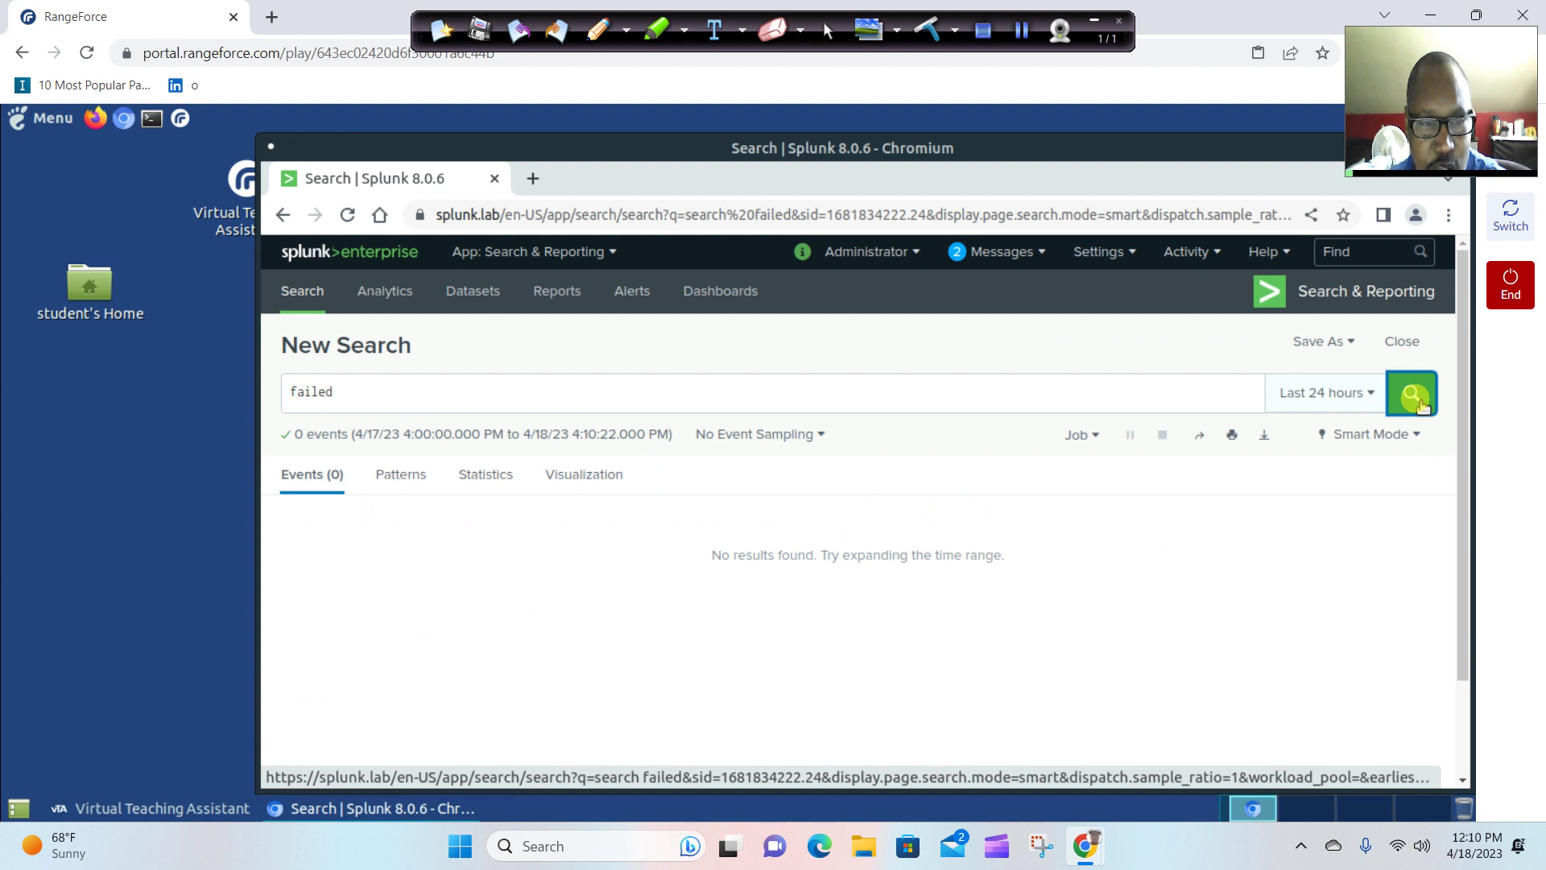
left_click(1365, 396)
left_click(1265, 391)
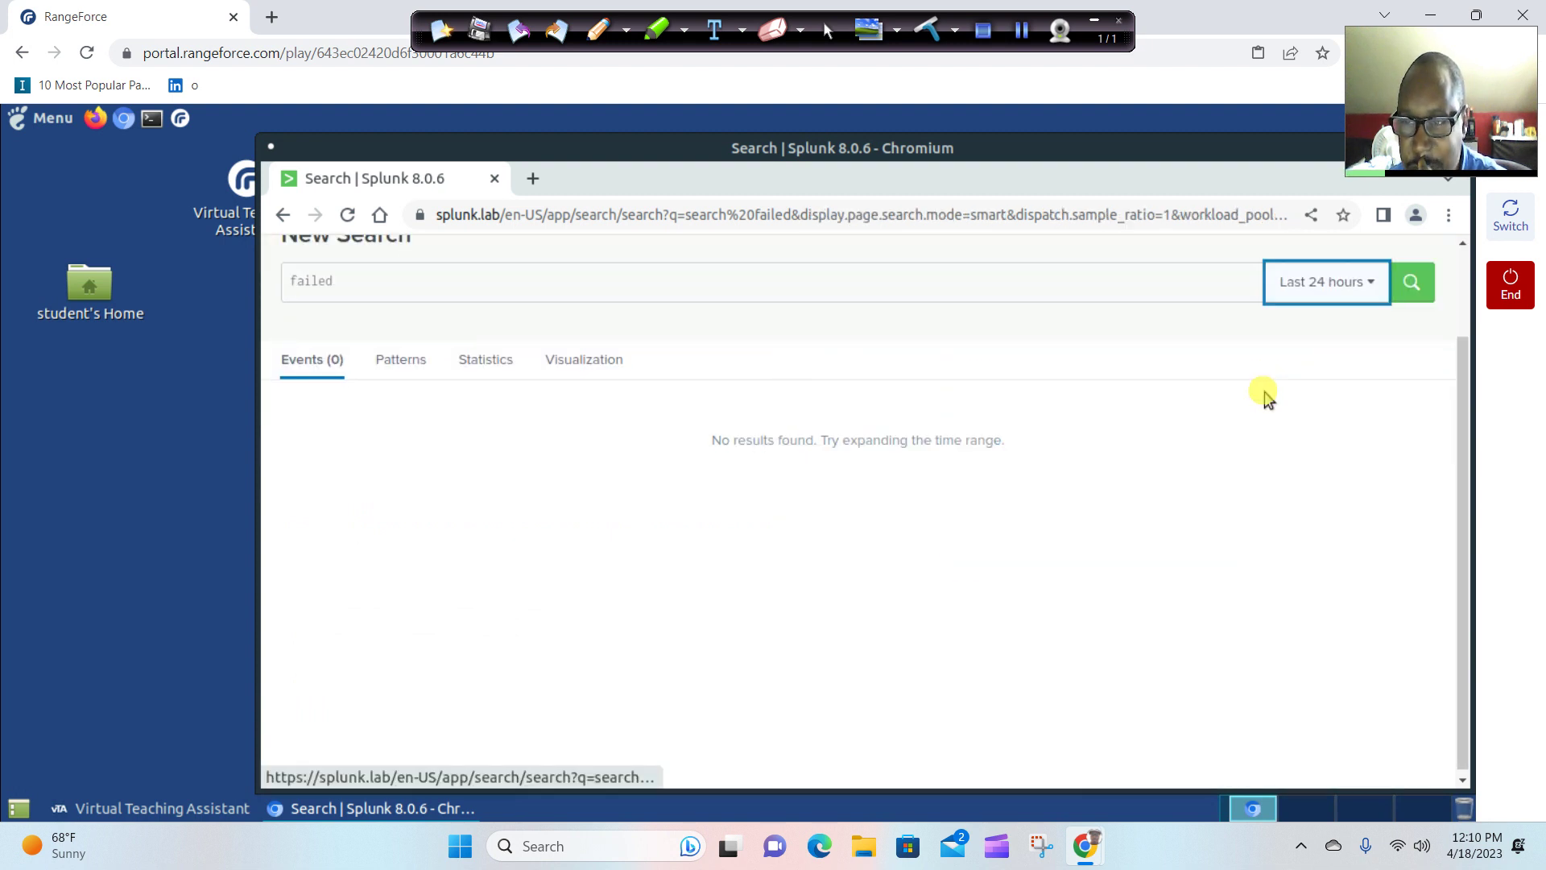
left_click(1406, 286)
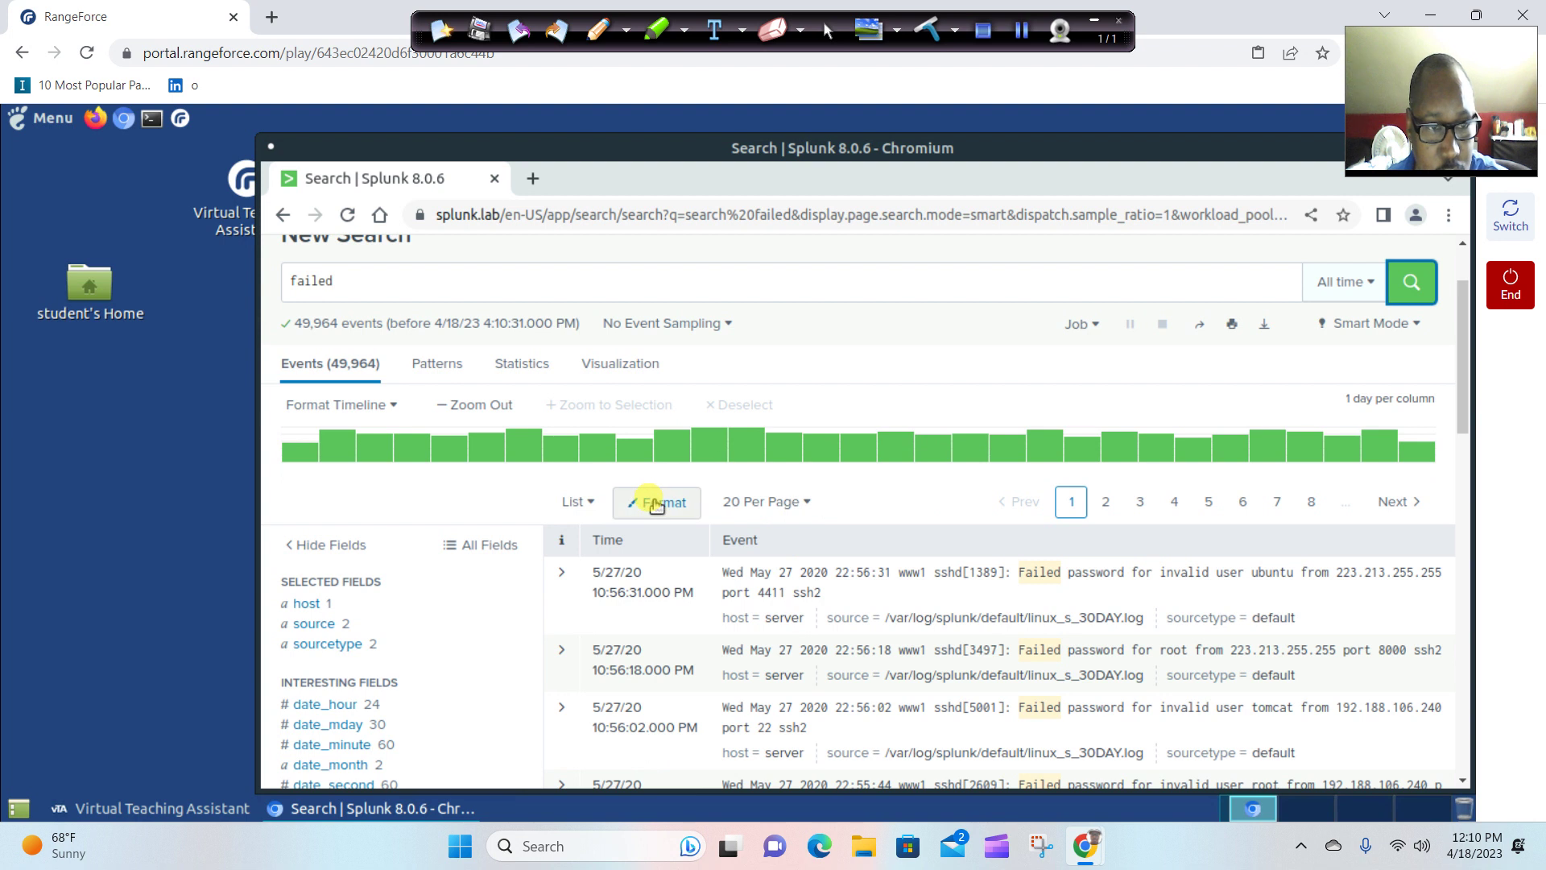
left_click(133, 807)
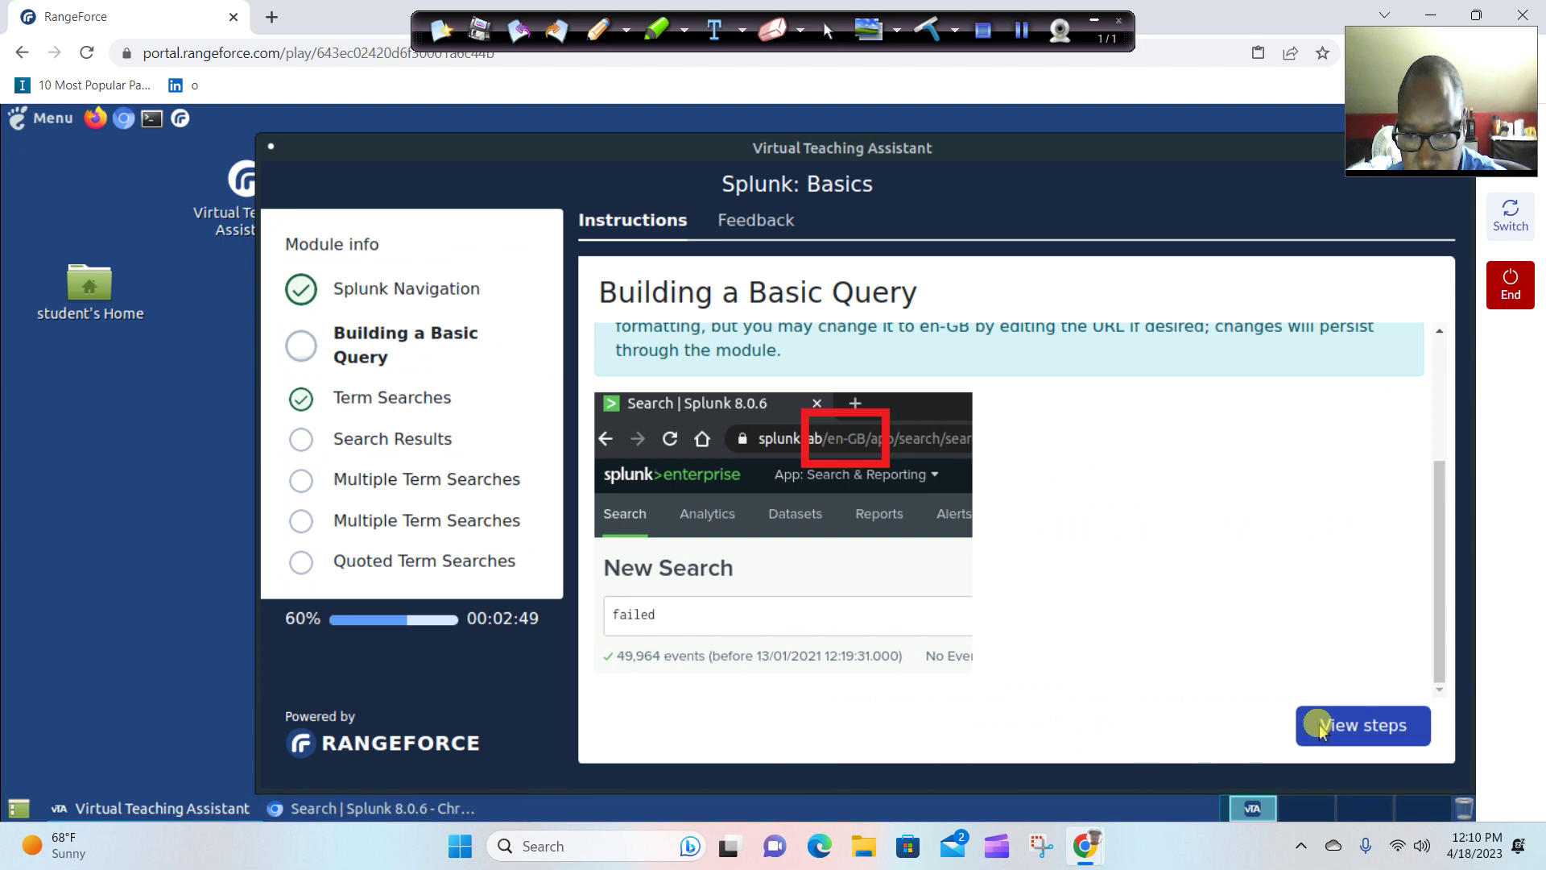
left_click(1343, 721)
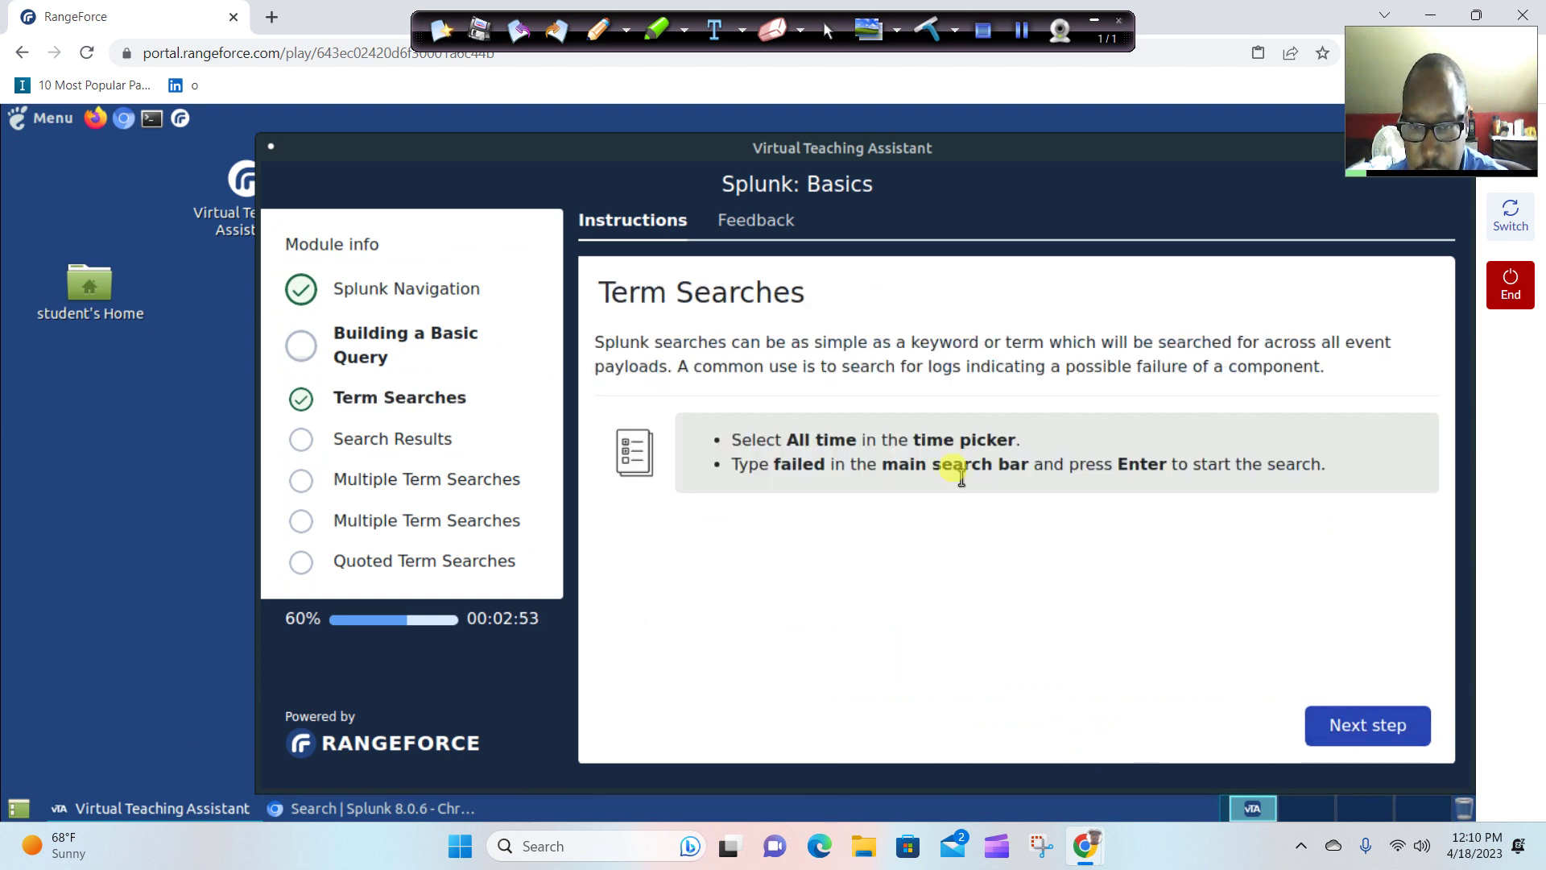
Advance to the Search Results step and read its questions about the most recent event.
left_click(1373, 729)
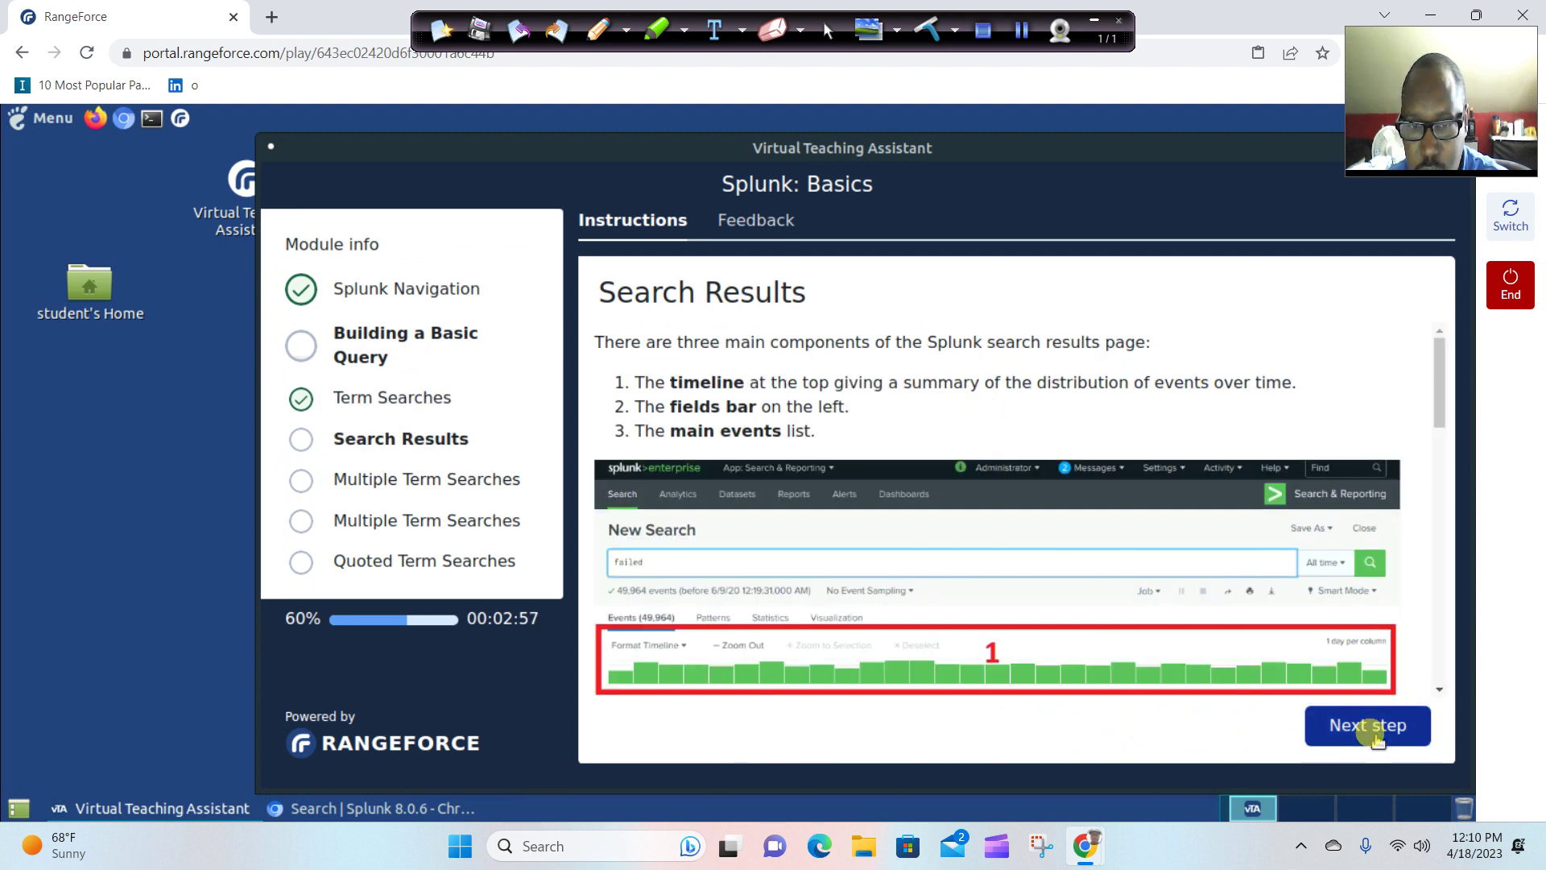
scroll(1192, 667, "down", 15)
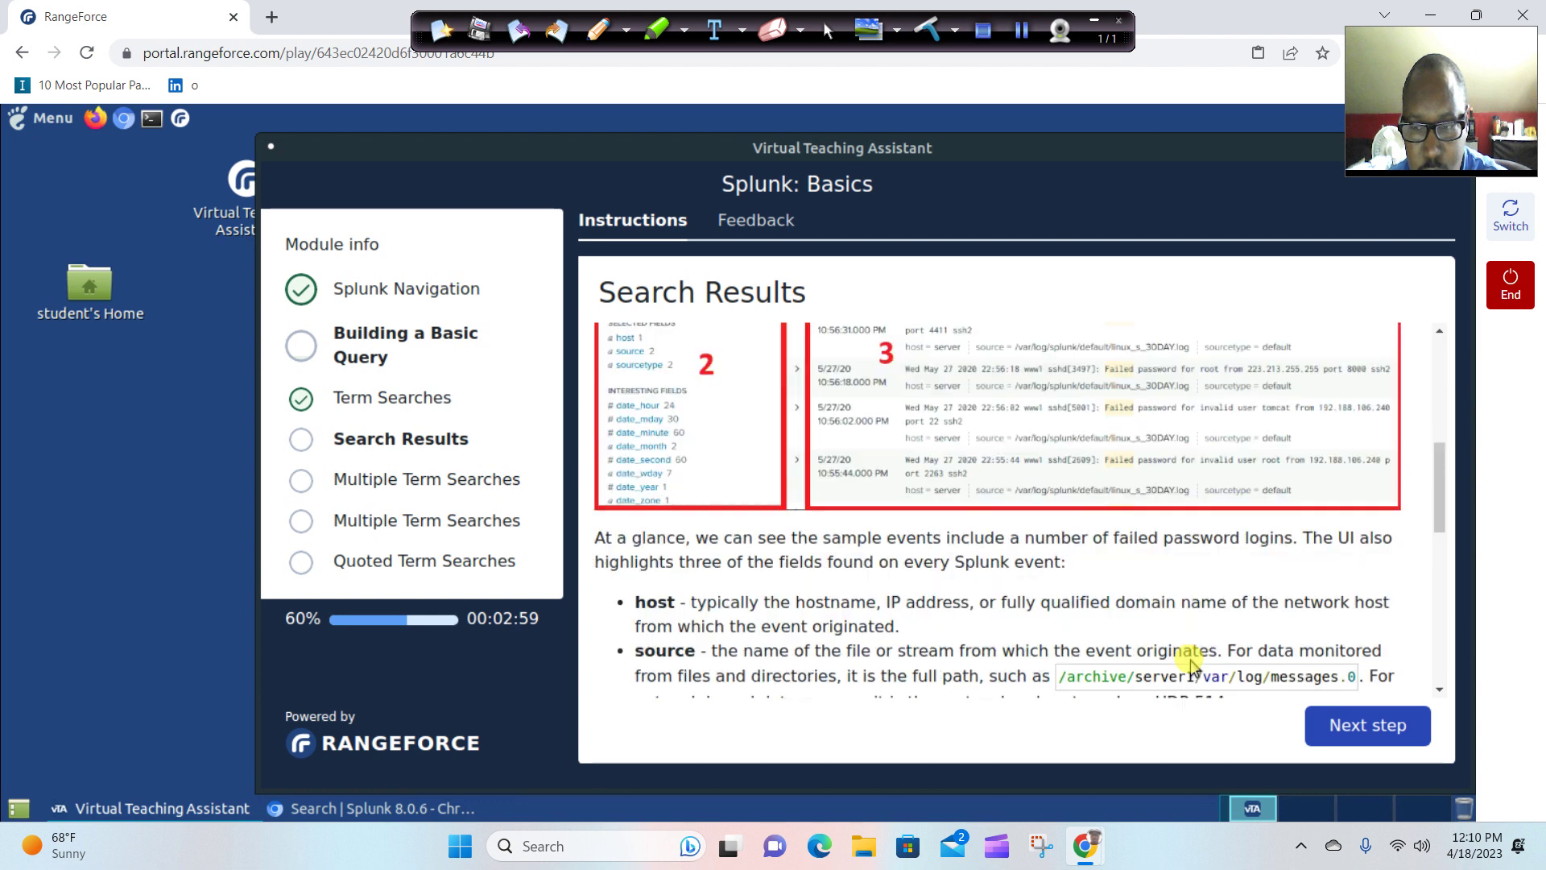
scroll(1193, 664, "up", 10)
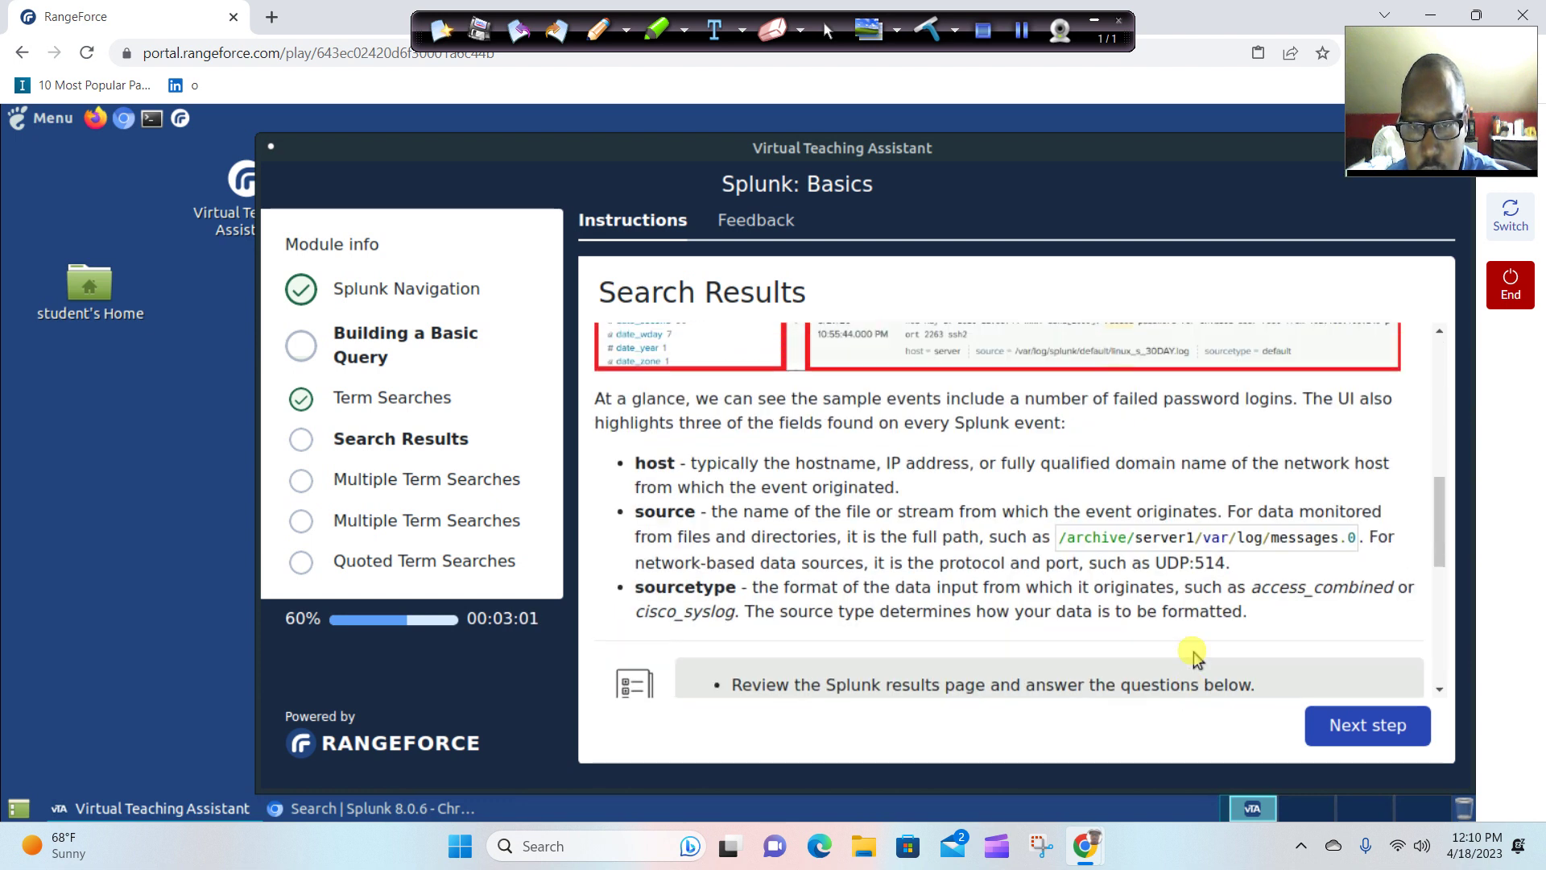
scroll(1194, 651, "up", 5)
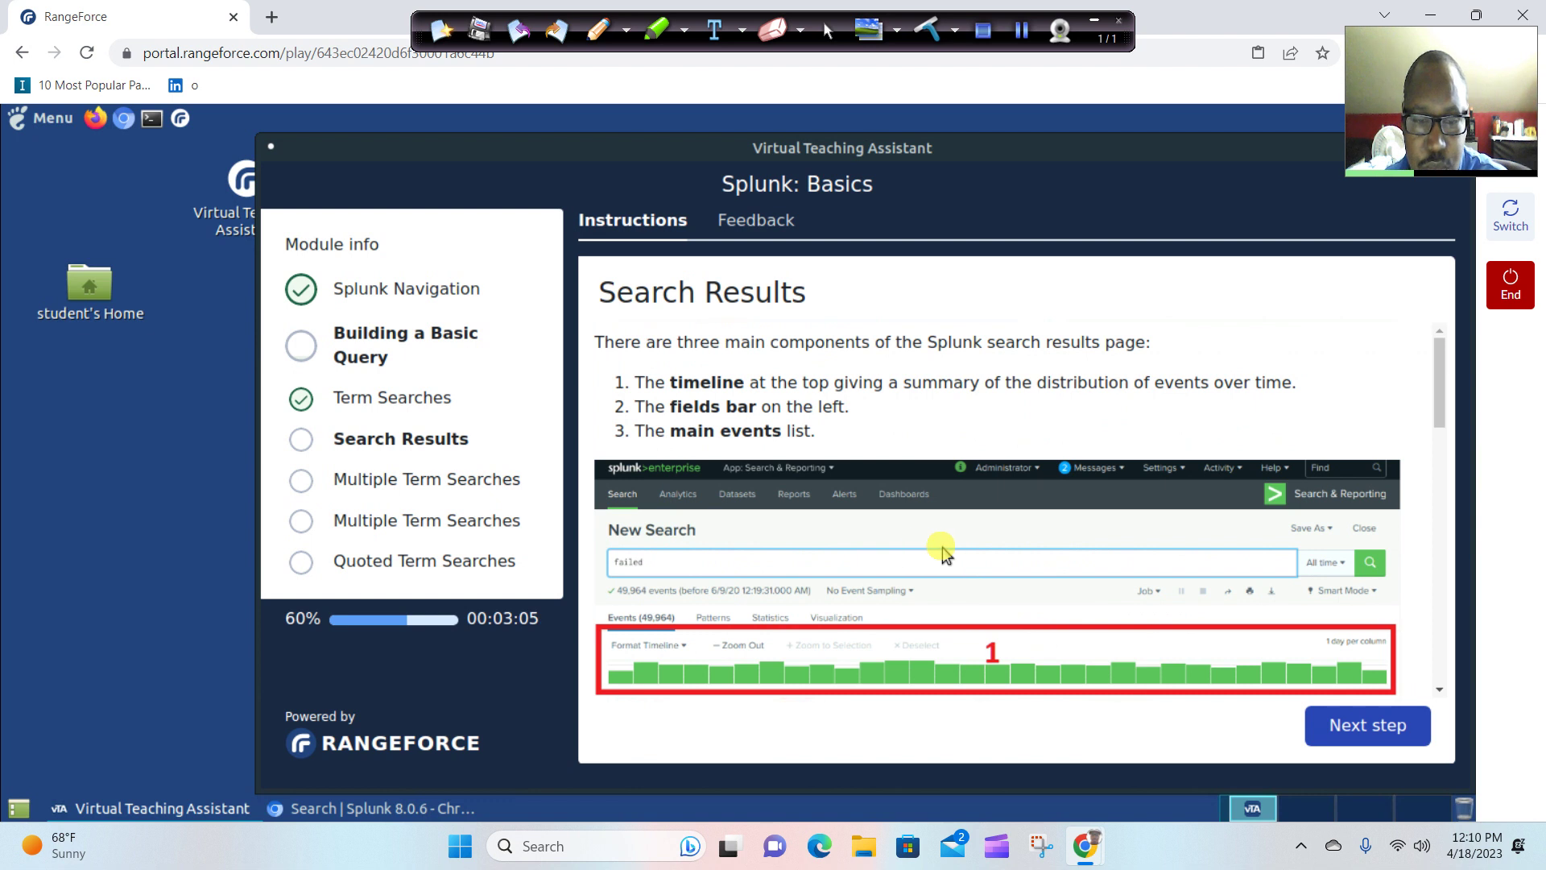
scroll(941, 550, "down", 5)
scroll(941, 550, "down", 5)
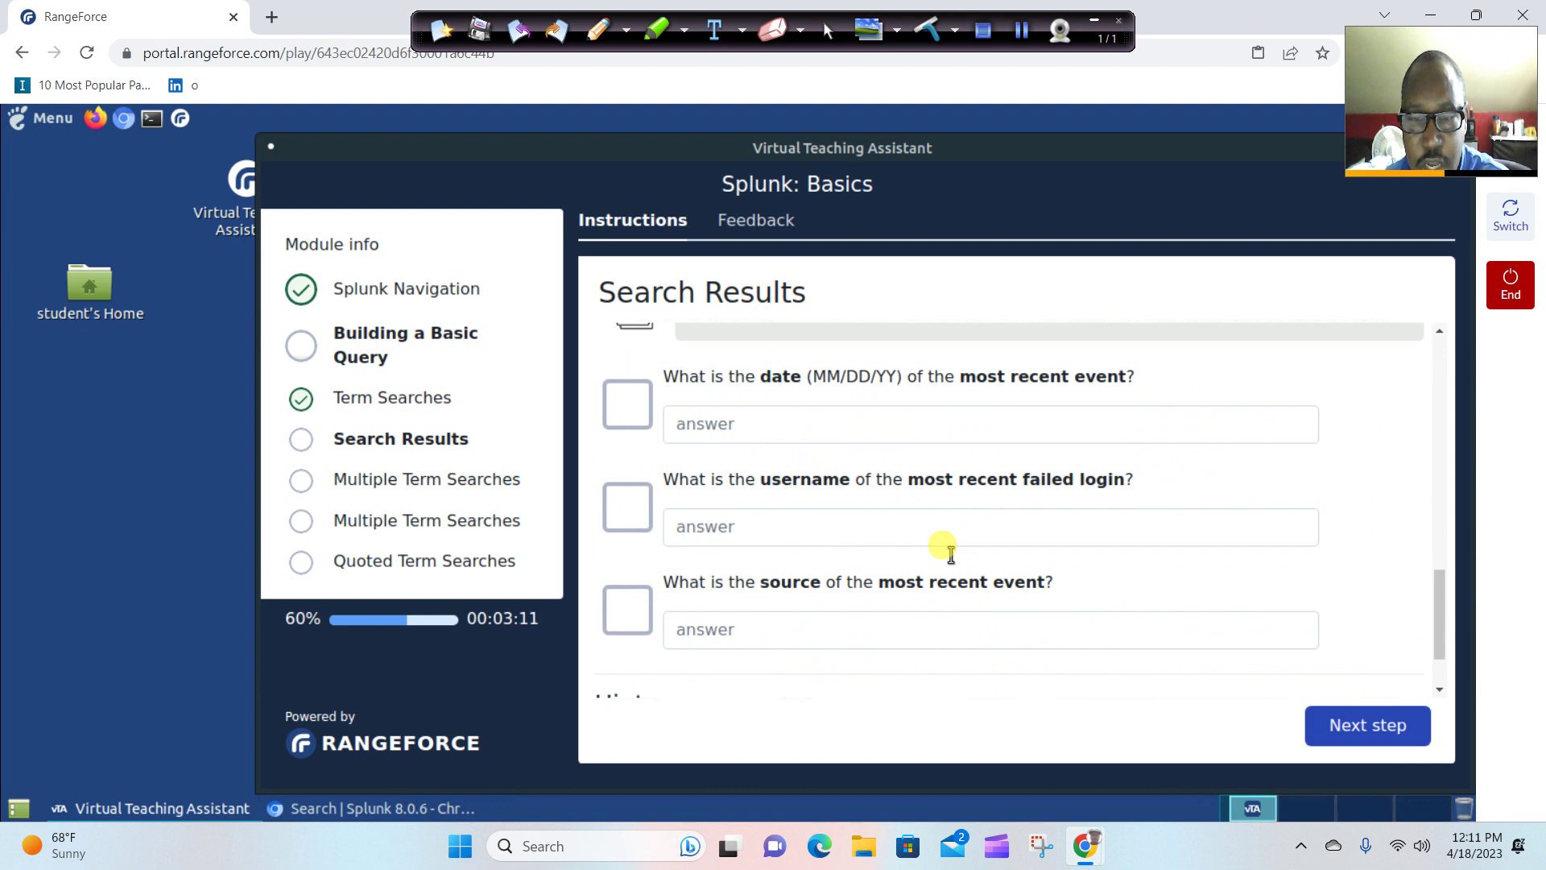
scroll(946, 550, "up", 5)
scroll(943, 550, "down", 5)
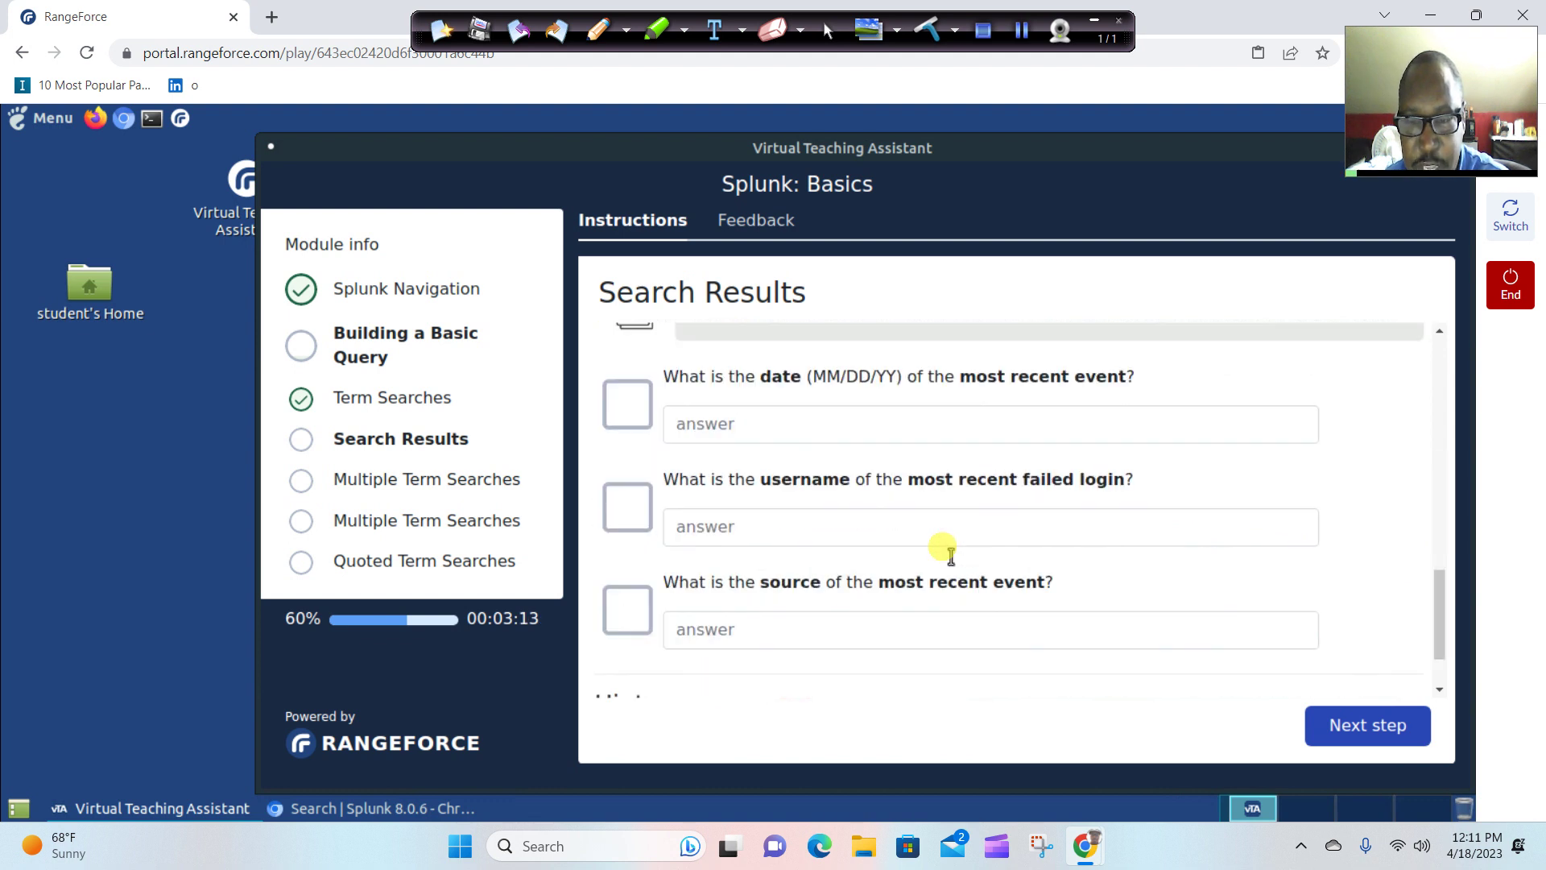
scroll(954, 547, "up", 3)
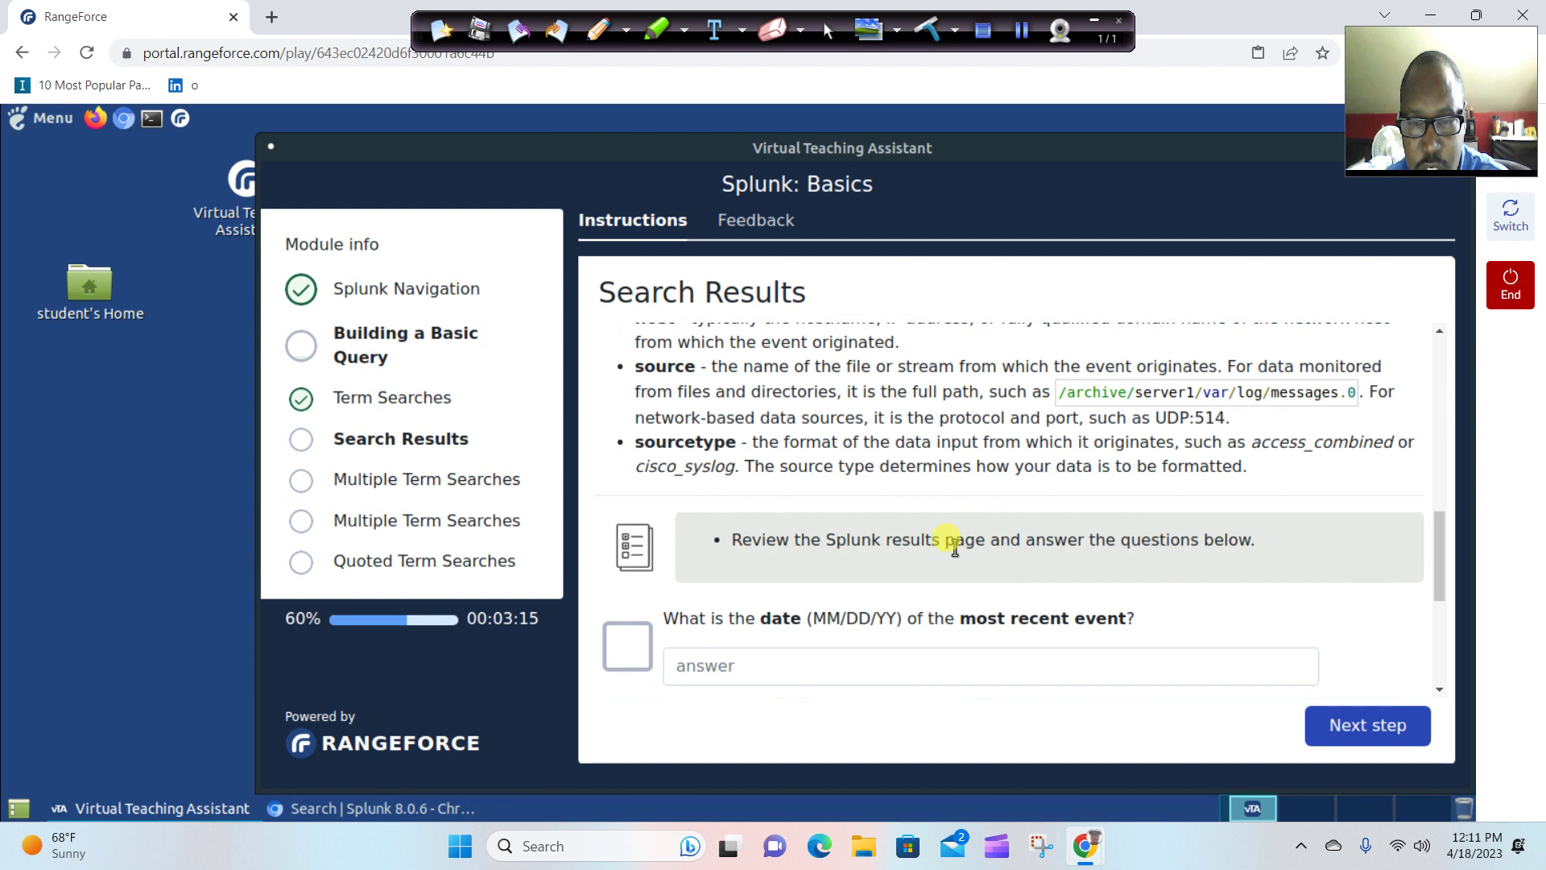
scroll(954, 550, "down", 3)
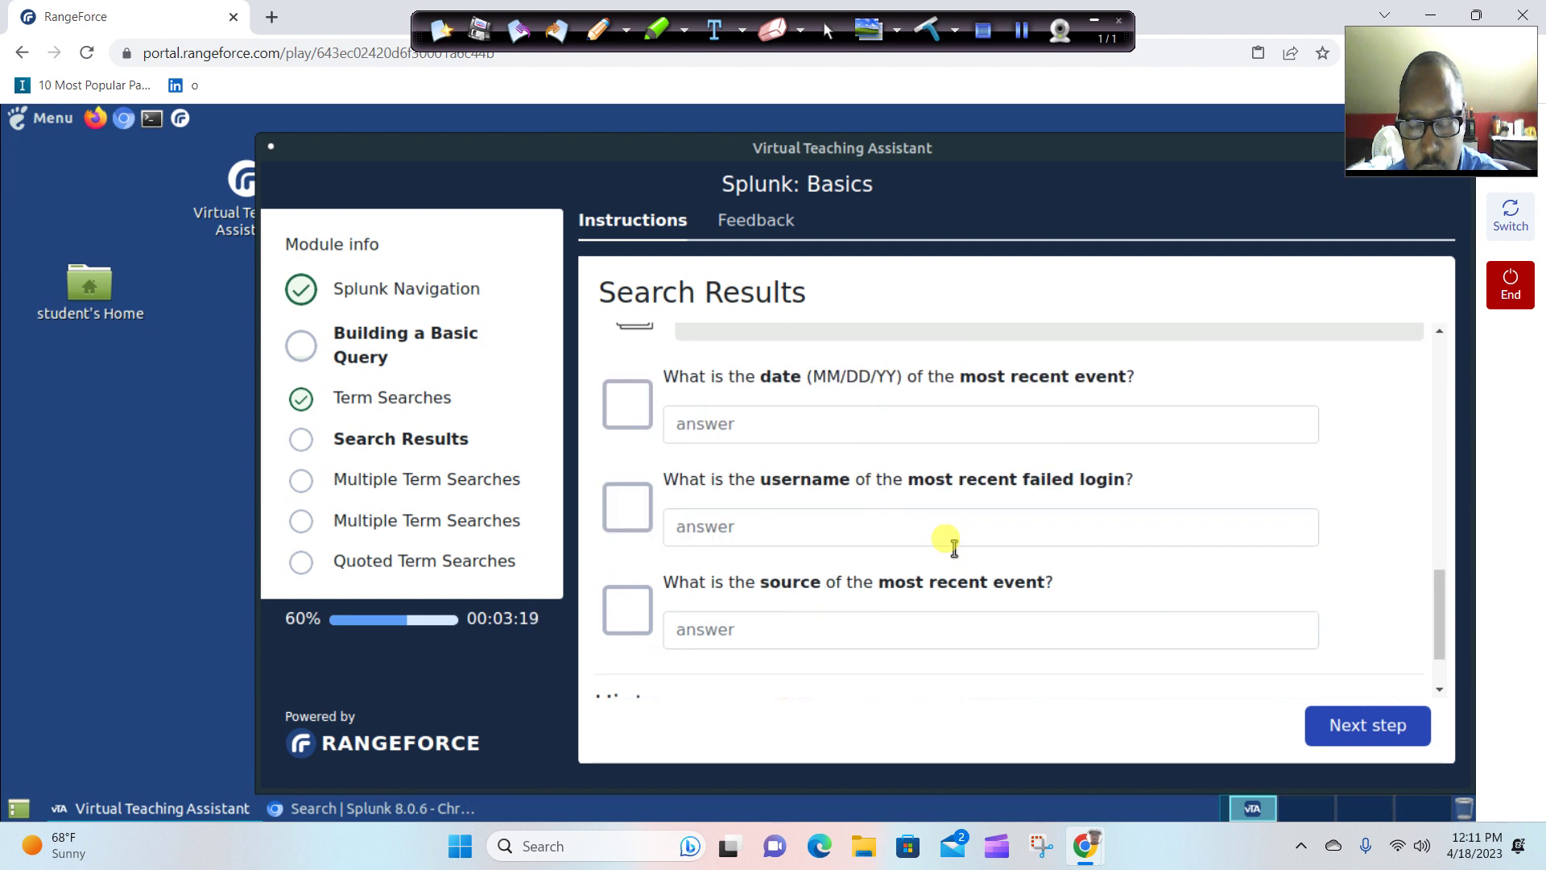
scroll(954, 548, "up", 3)
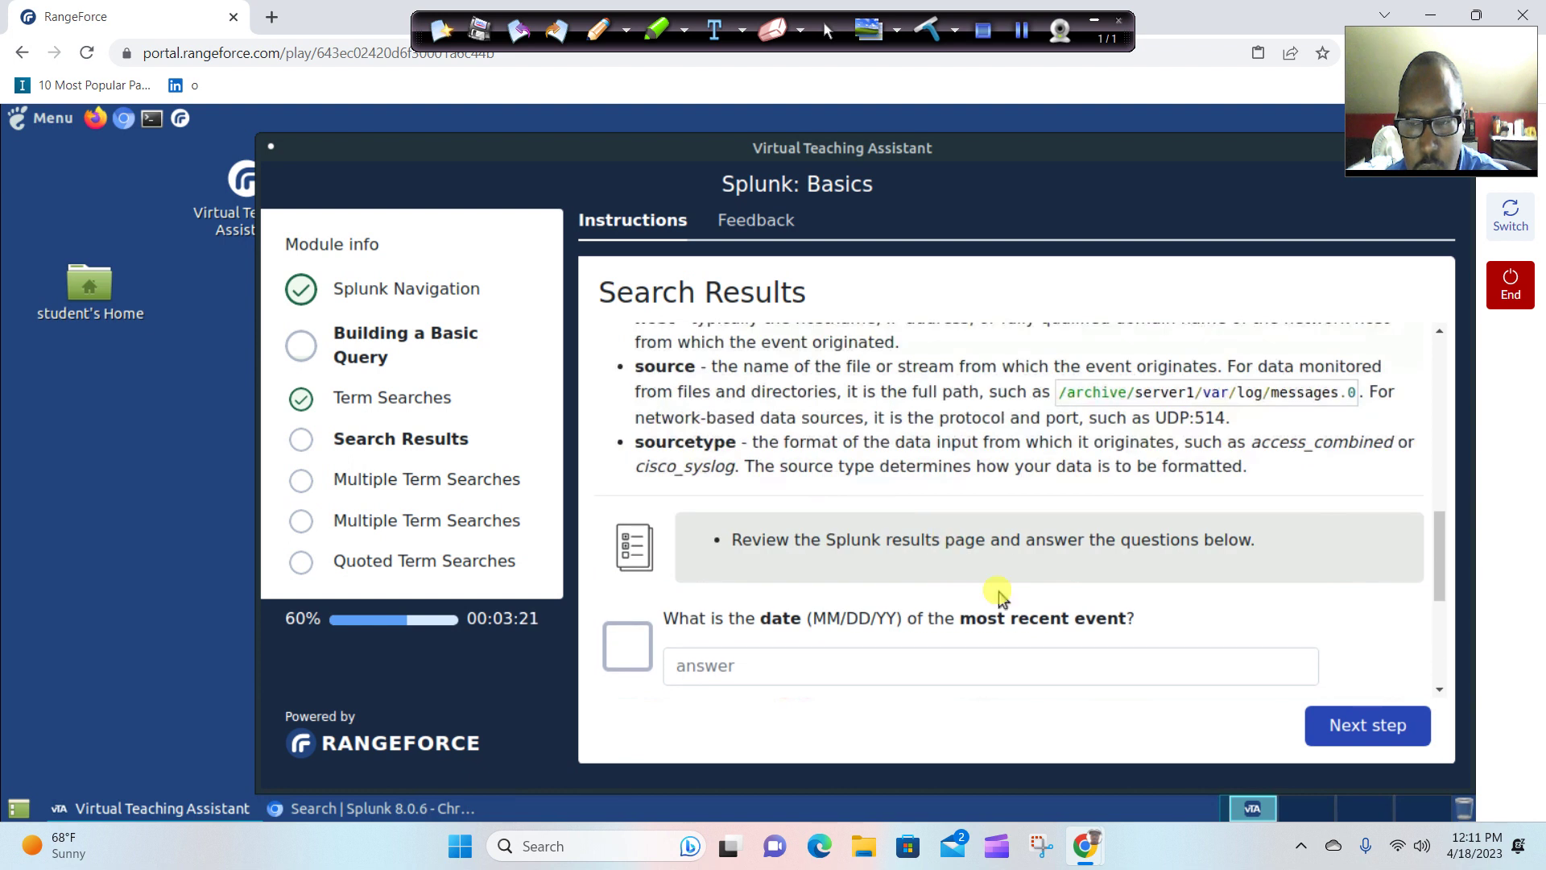
Expand the most recent failed-password event in Splunk to check its date, 5/27/20.
left_click(338, 821)
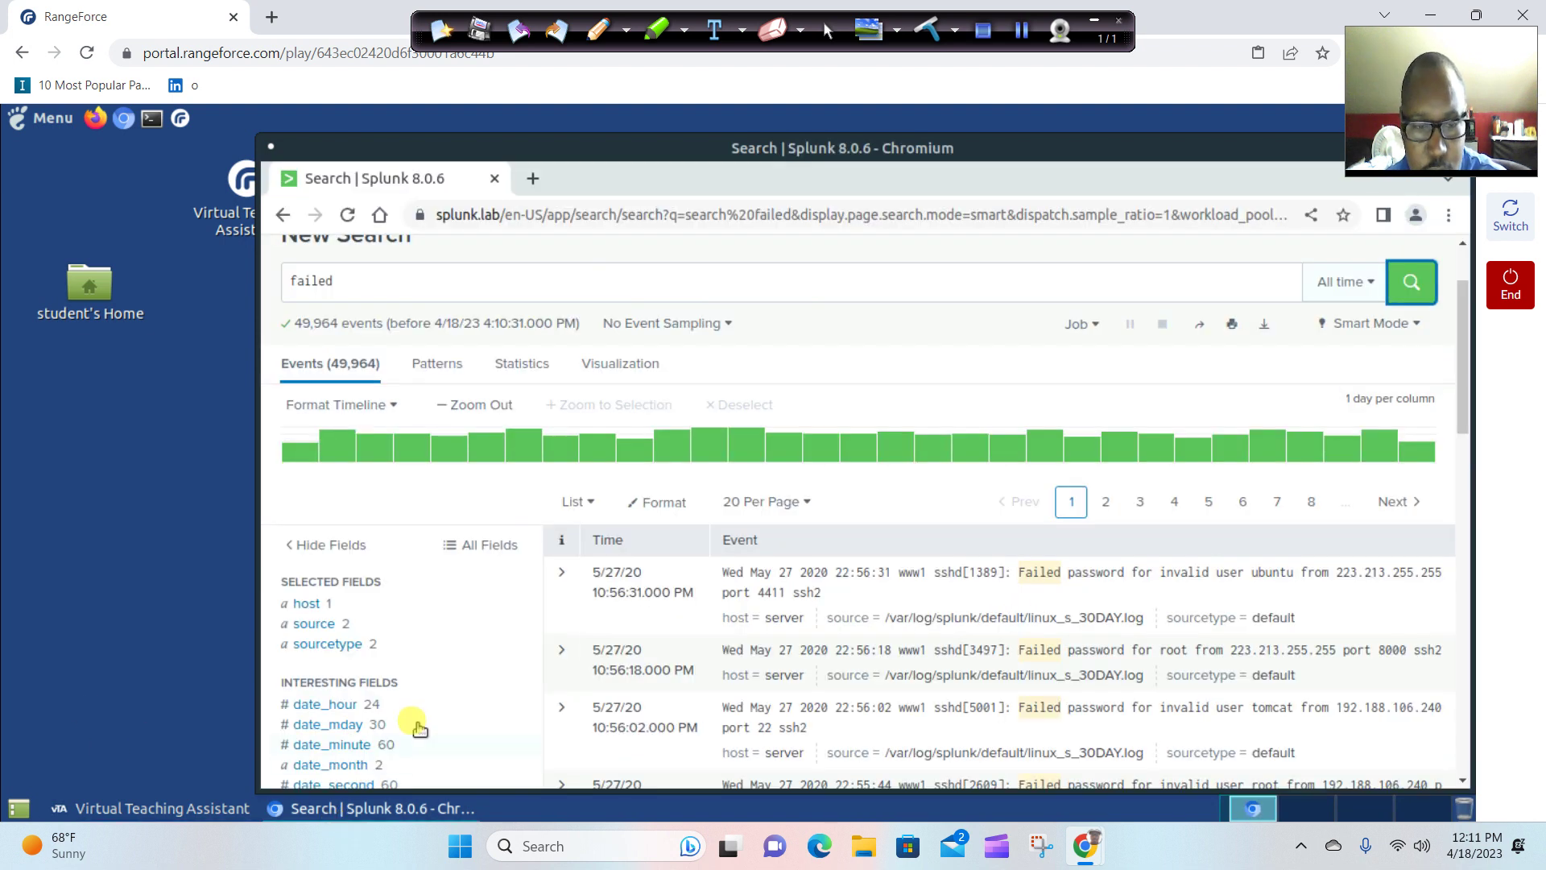
scroll(544, 618, "up", 2)
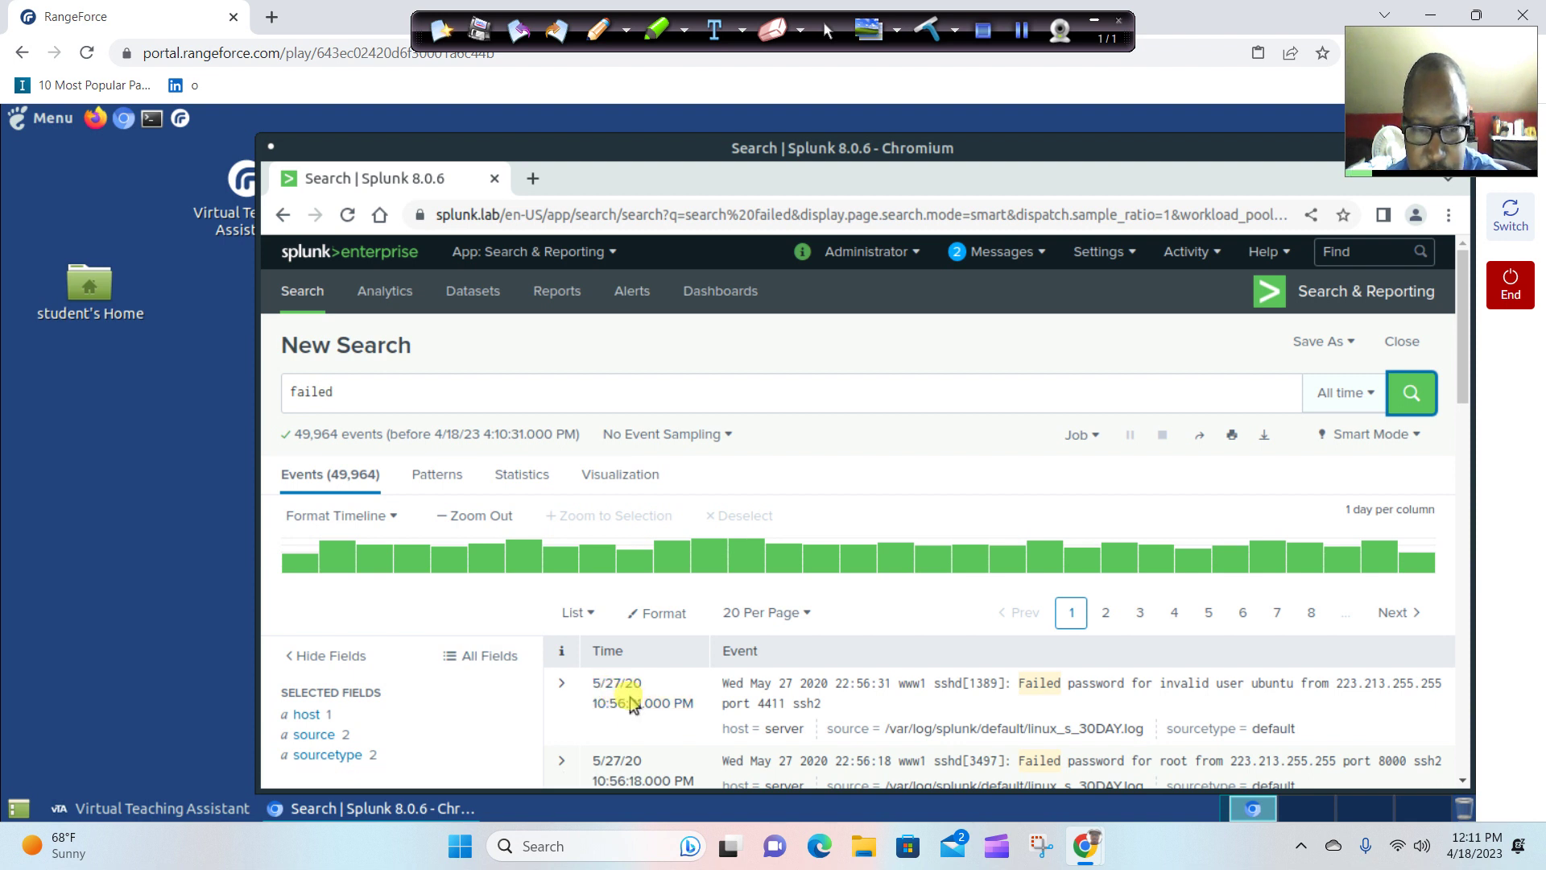
left_click(567, 686)
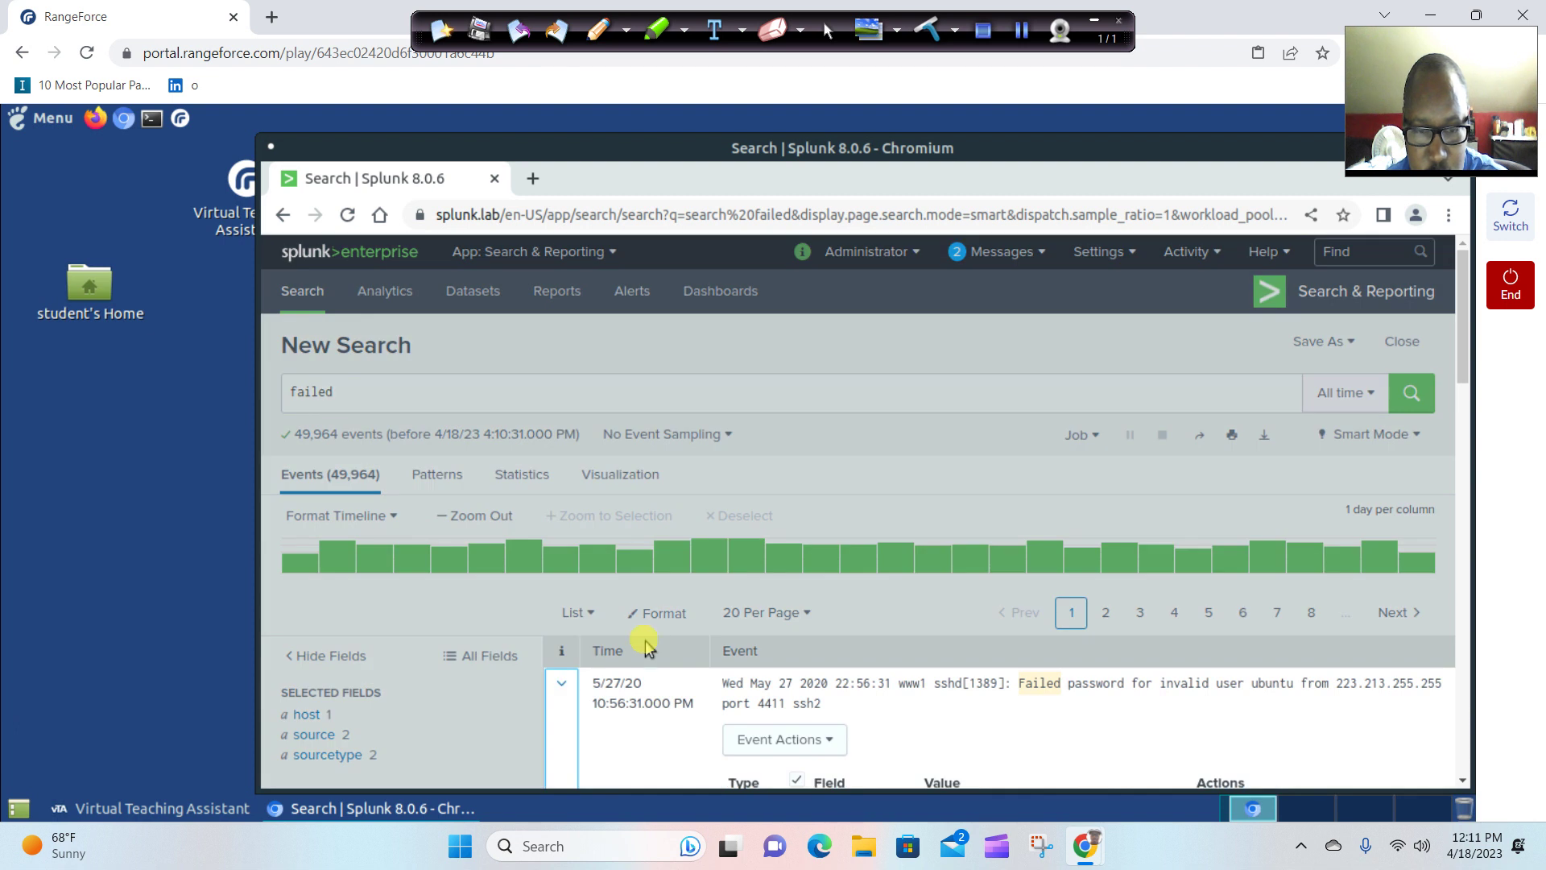
scroll(644, 642, "down", 10)
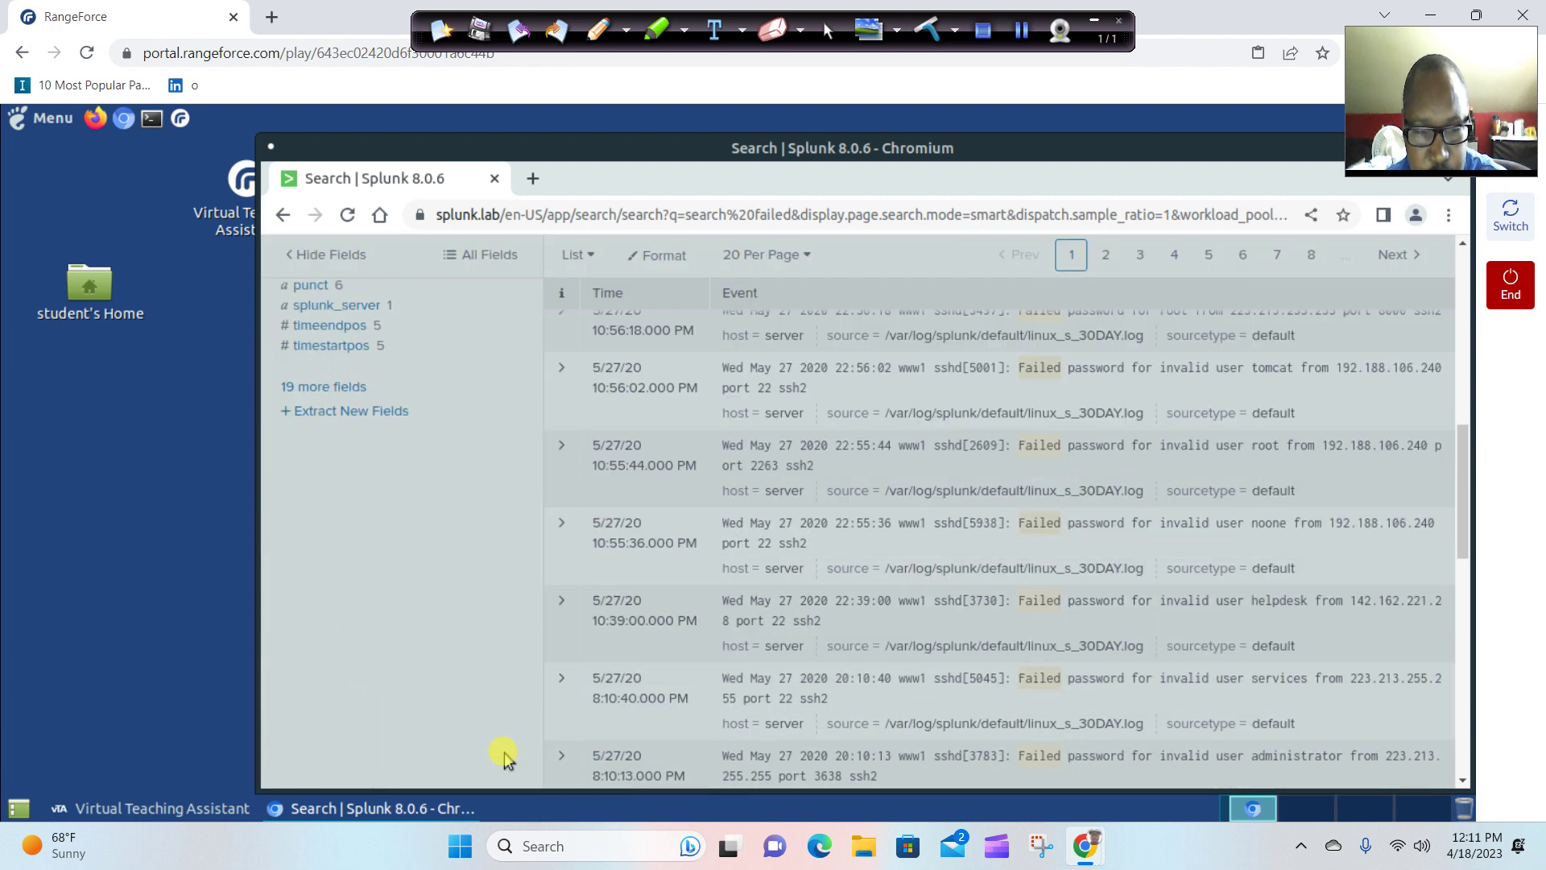
left_click(242, 808)
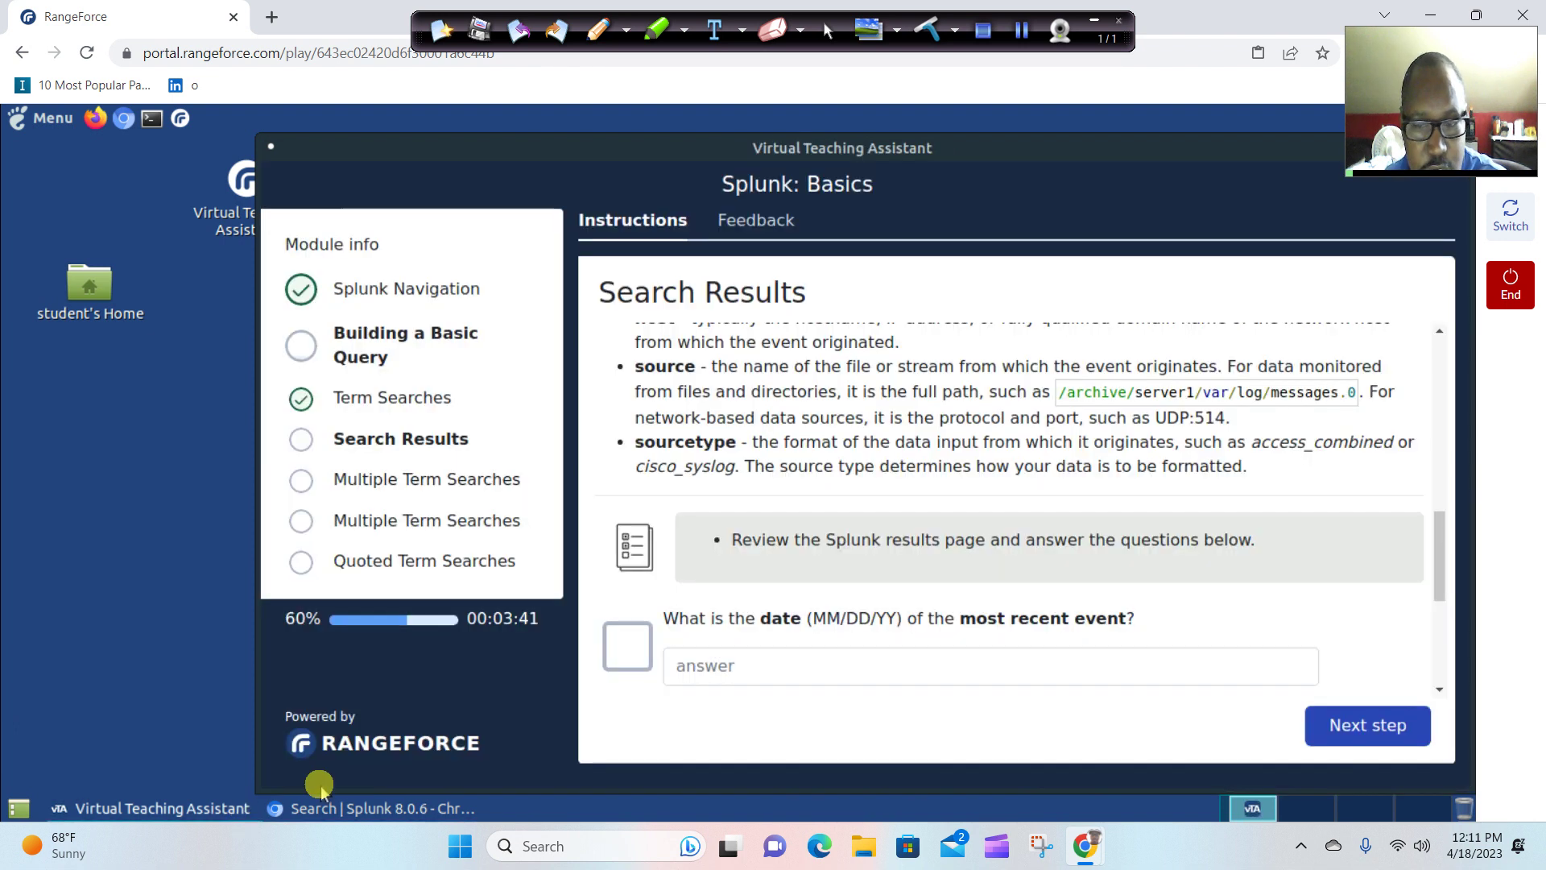
Answer the most recent event date question with 5/27/2020.
left_click(782, 667)
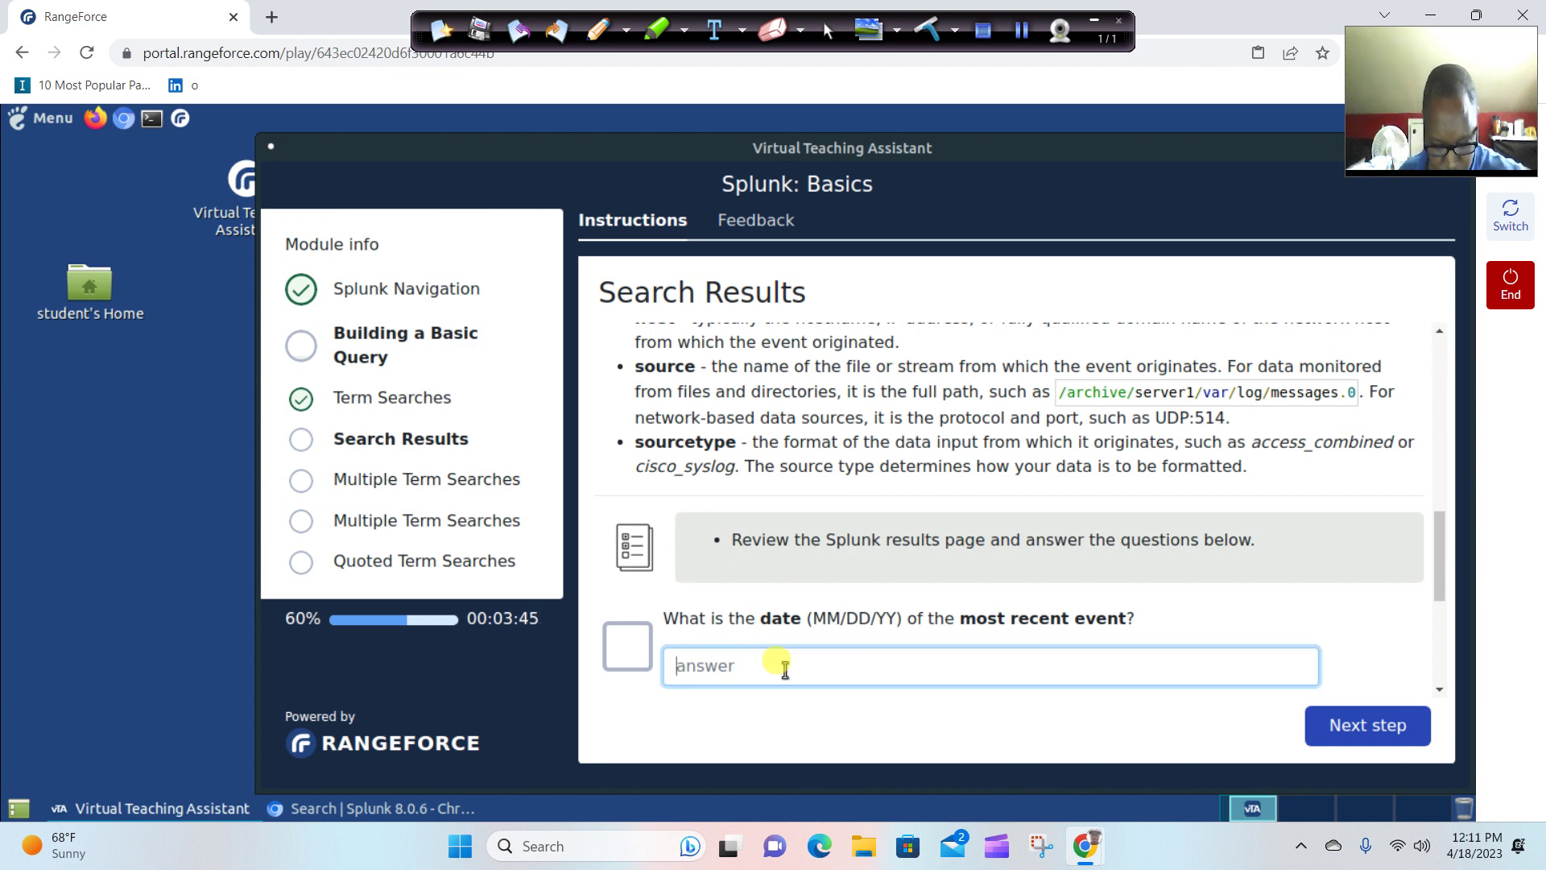
type("5/27")
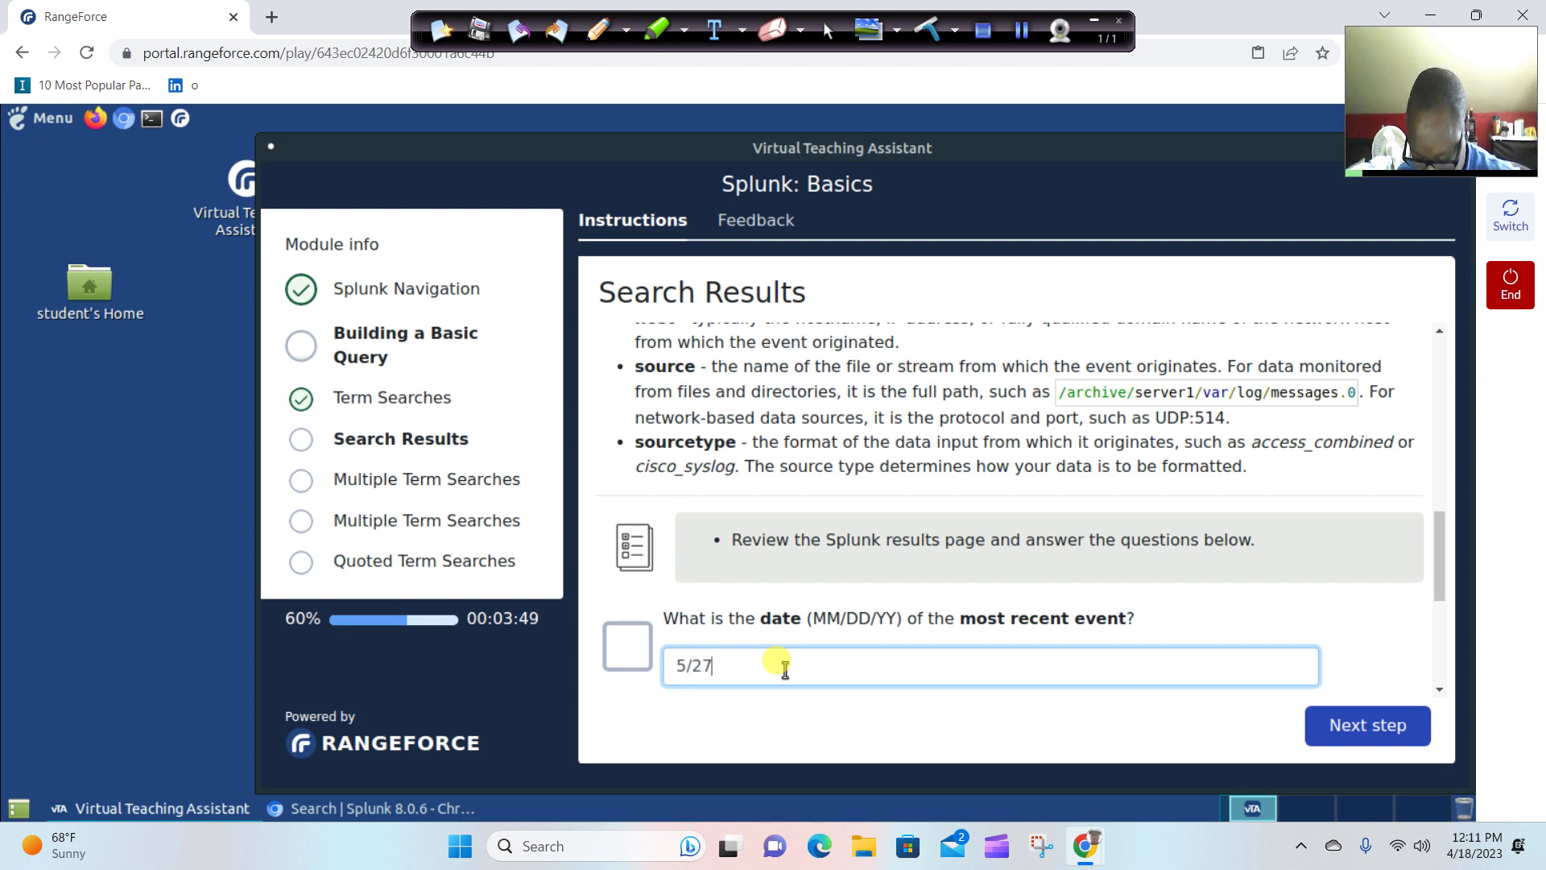
type("/2020")
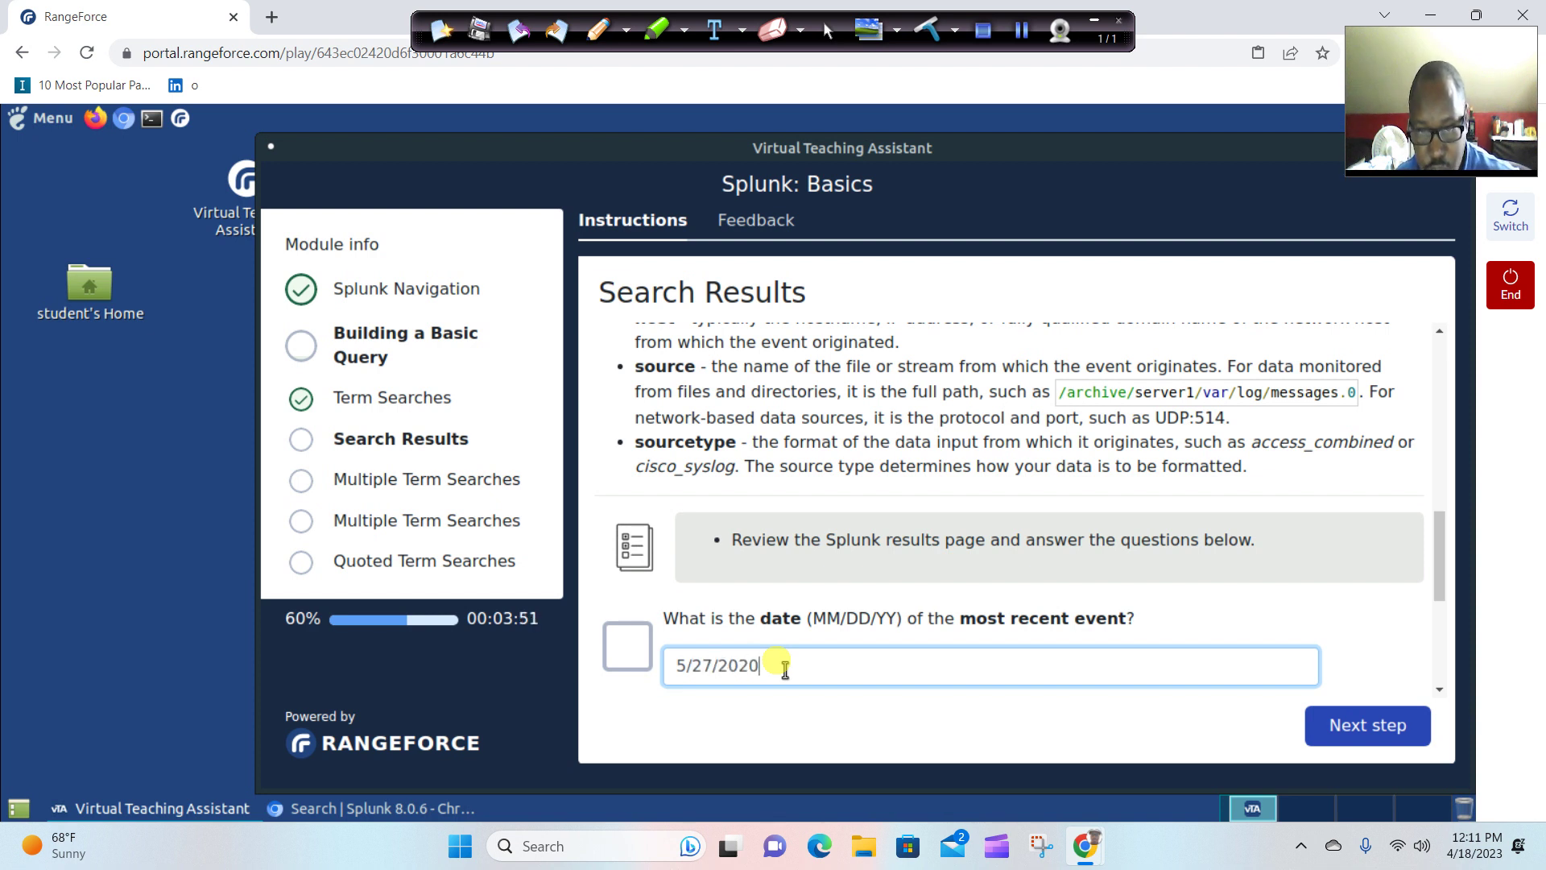
left_click(1109, 718)
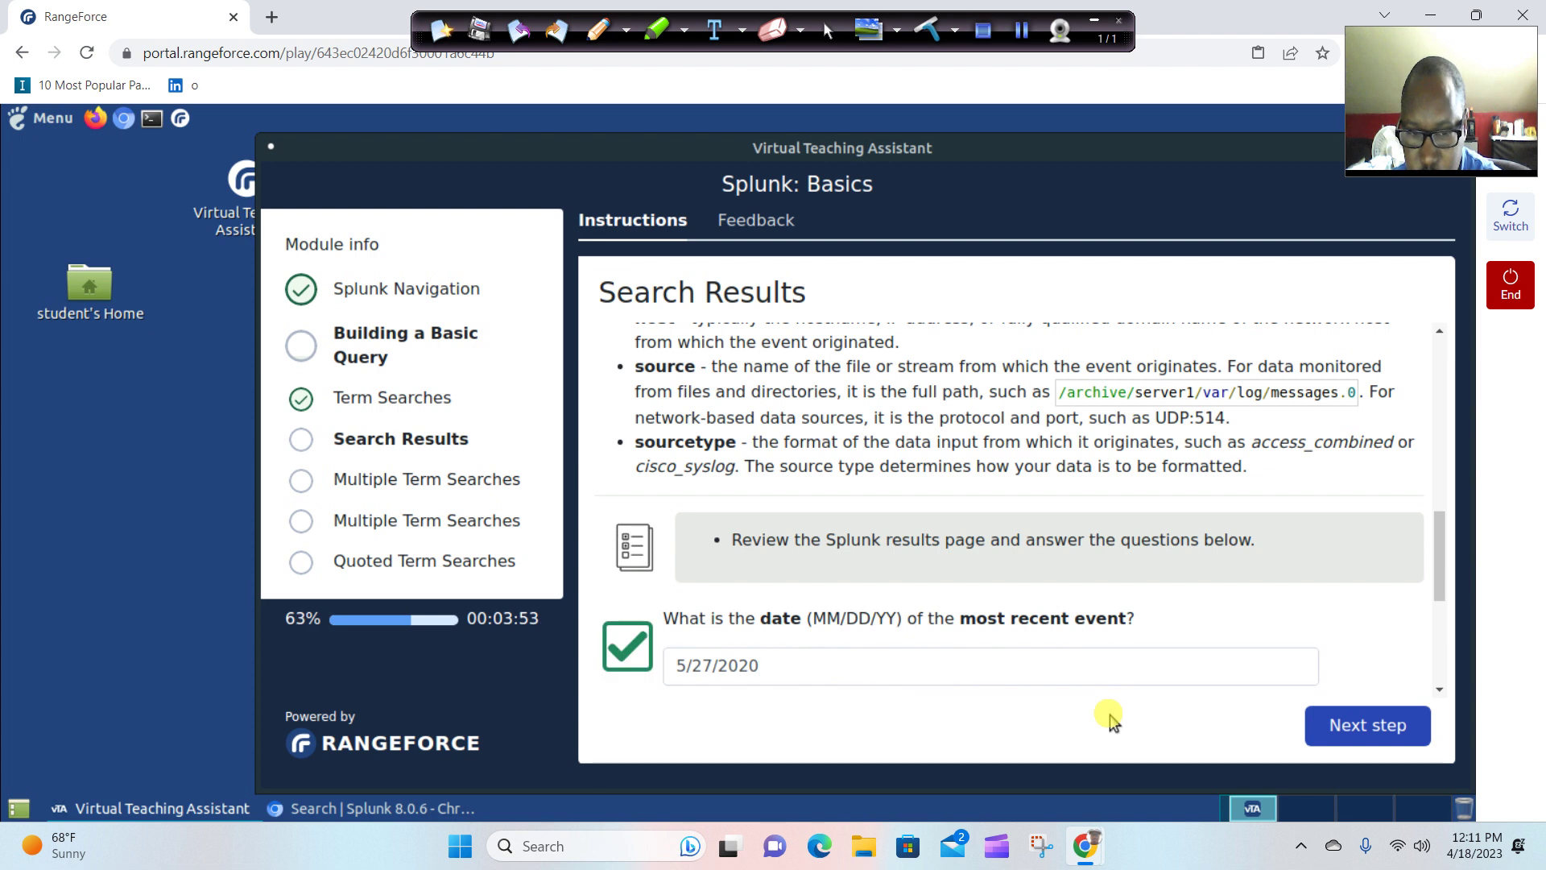
scroll(1103, 640, "down", 3)
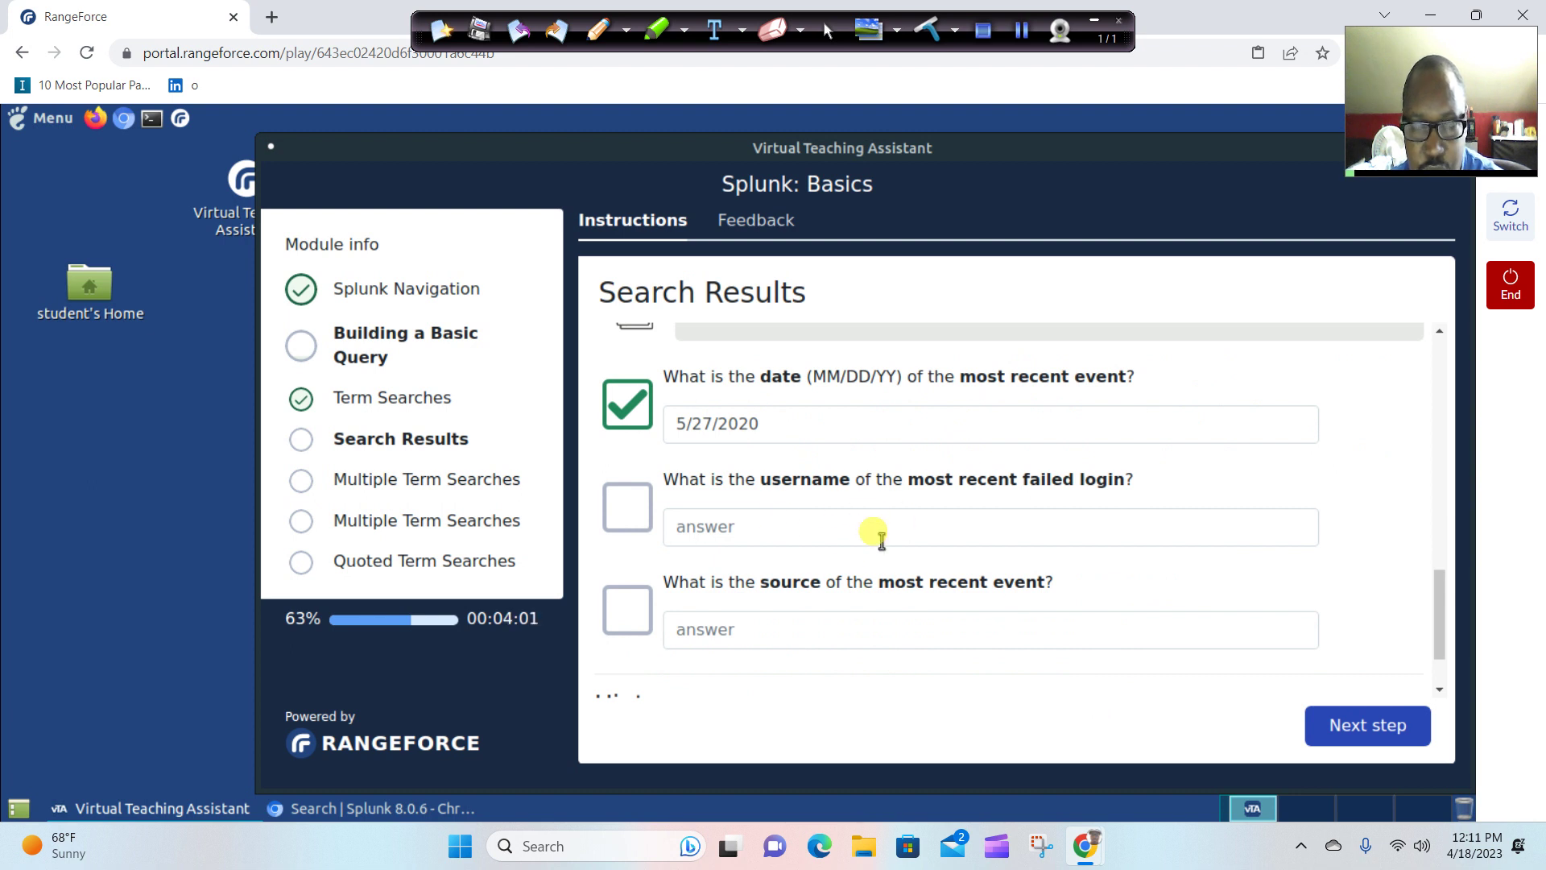
Copy 'ubuntu', the invalid user in Splunk's newest failed-password event.
left_click(340, 809)
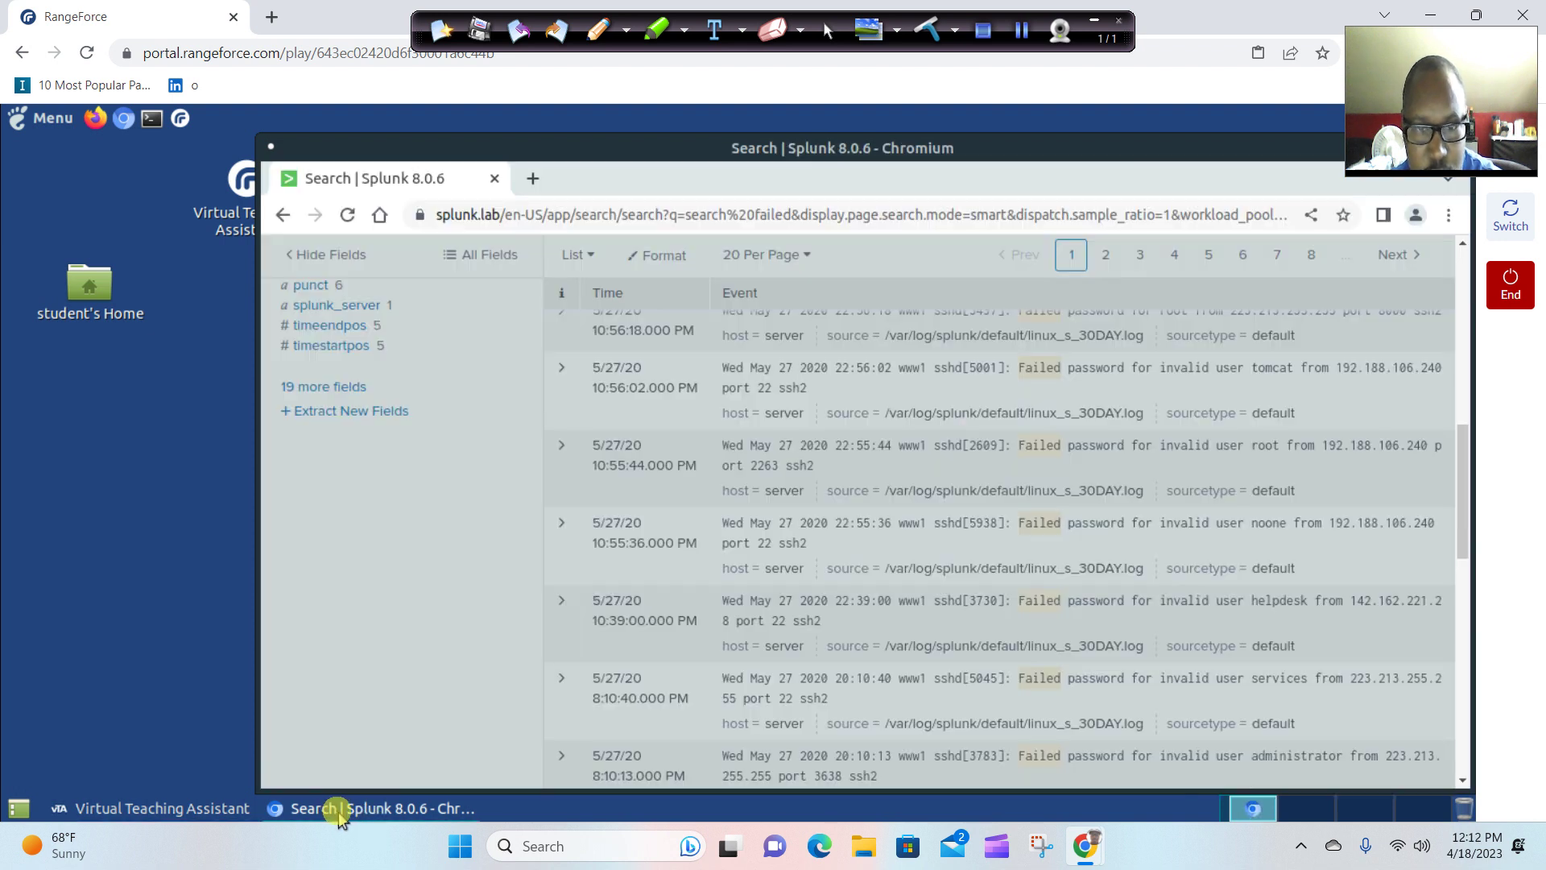
scroll(622, 729, "up", 10)
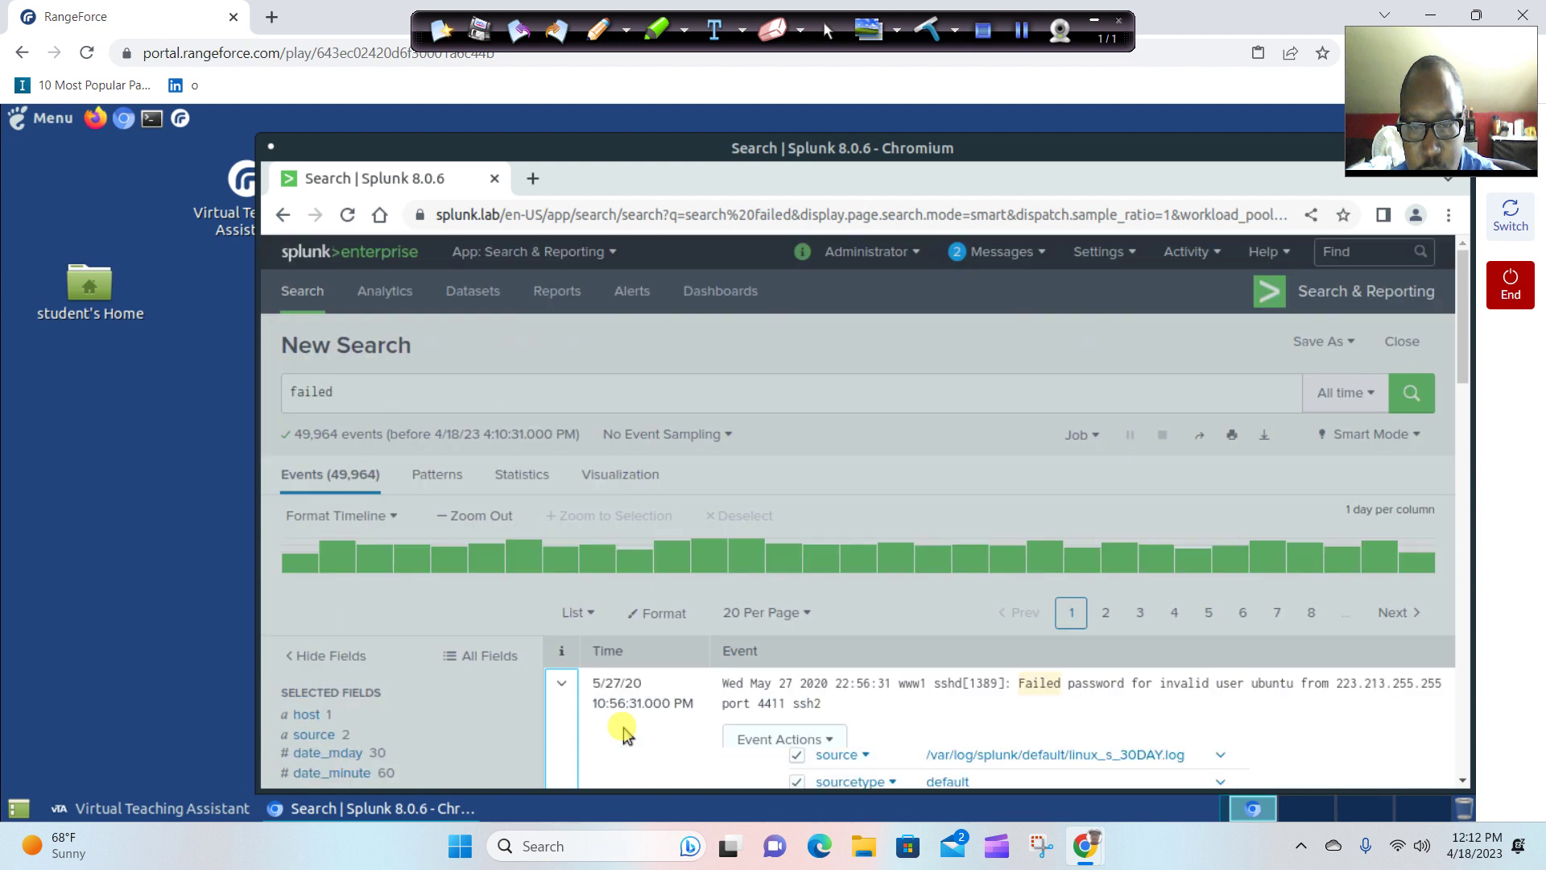
scroll(622, 724, "down", 6)
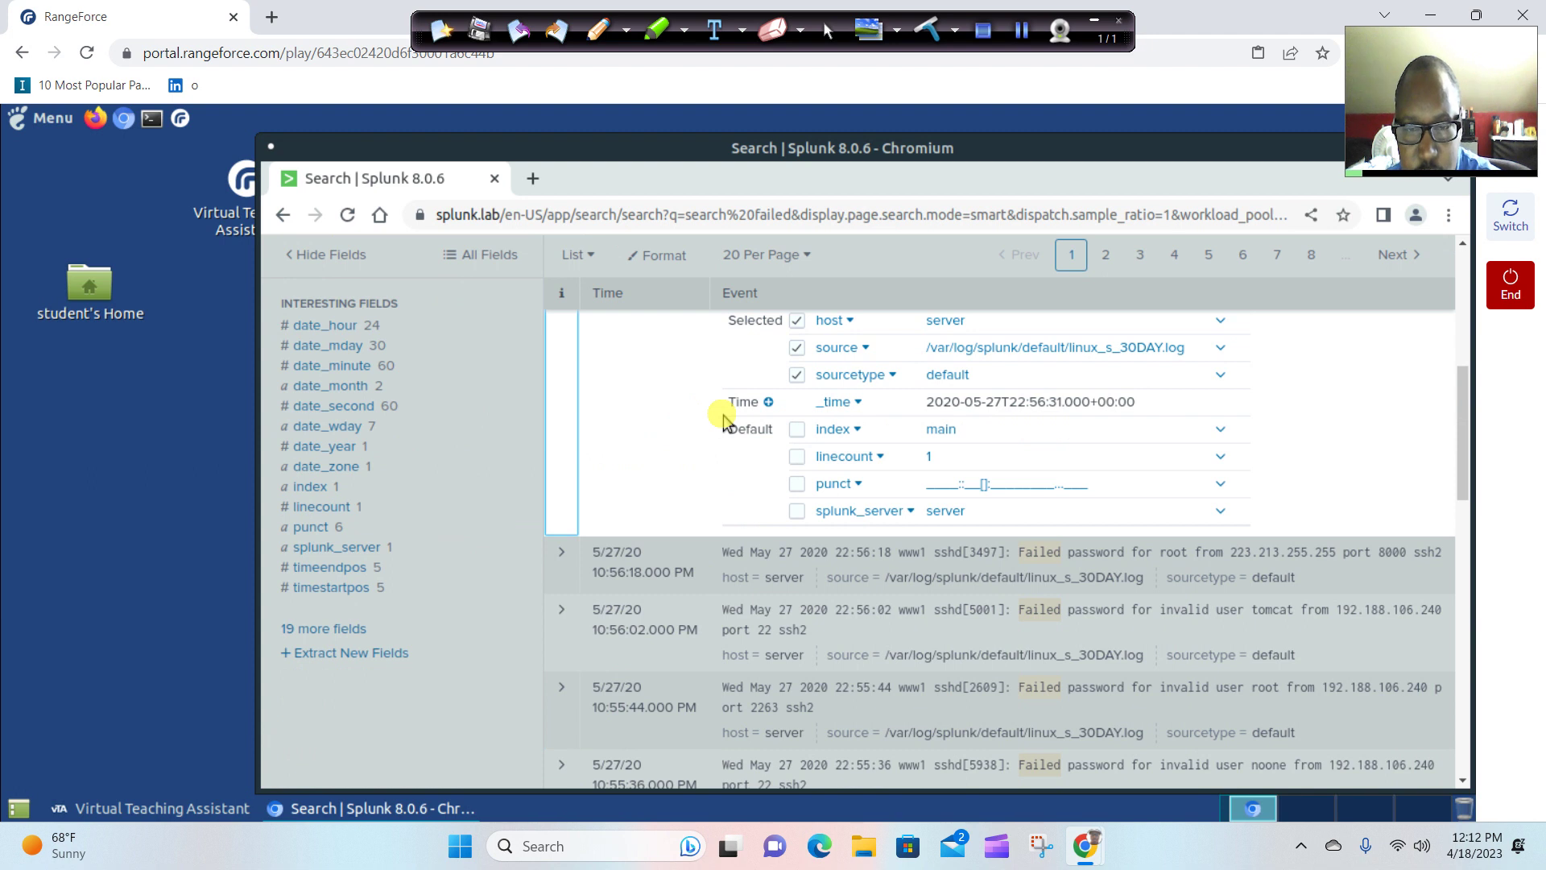
scroll(893, 393, "up", 4)
scroll(892, 390, "down", 4)
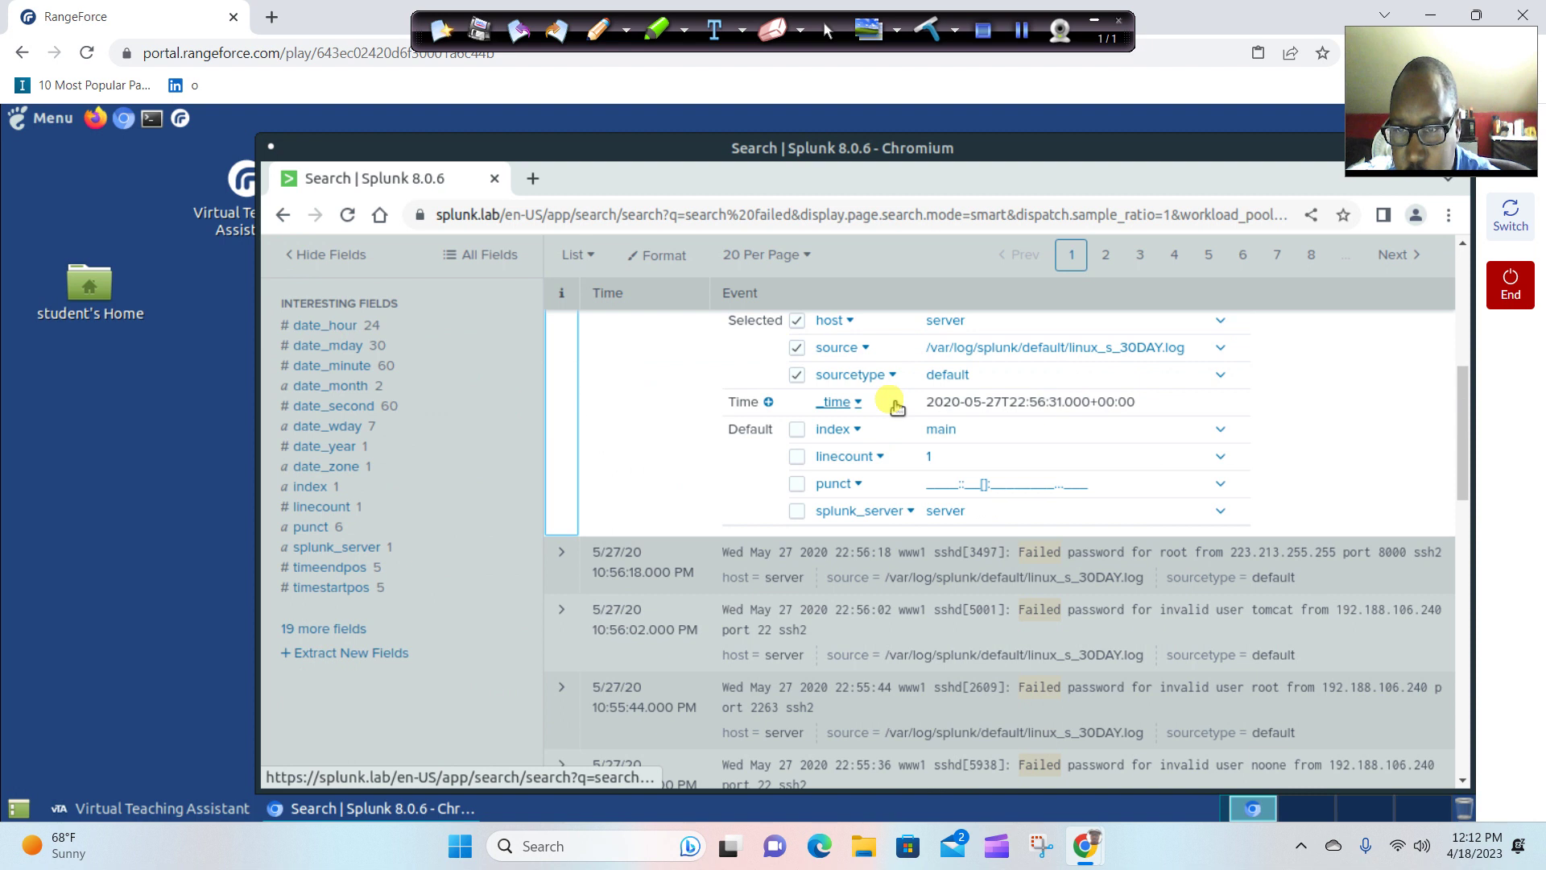
scroll(894, 402, "up", 6)
scroll(890, 404, "down", 3)
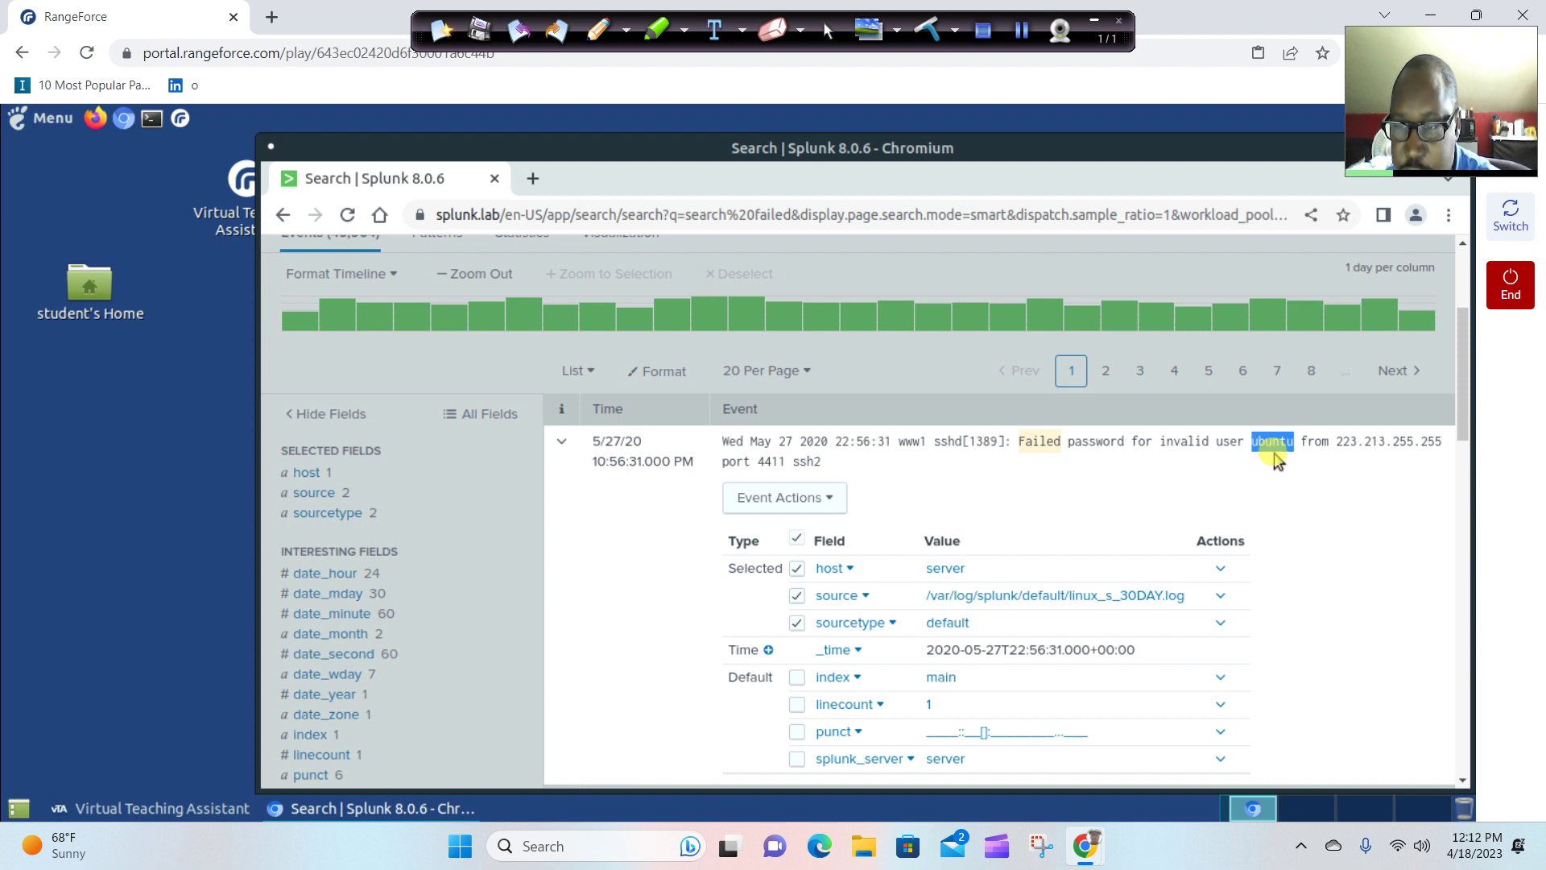
right_click(1272, 456)
left_click(1236, 467)
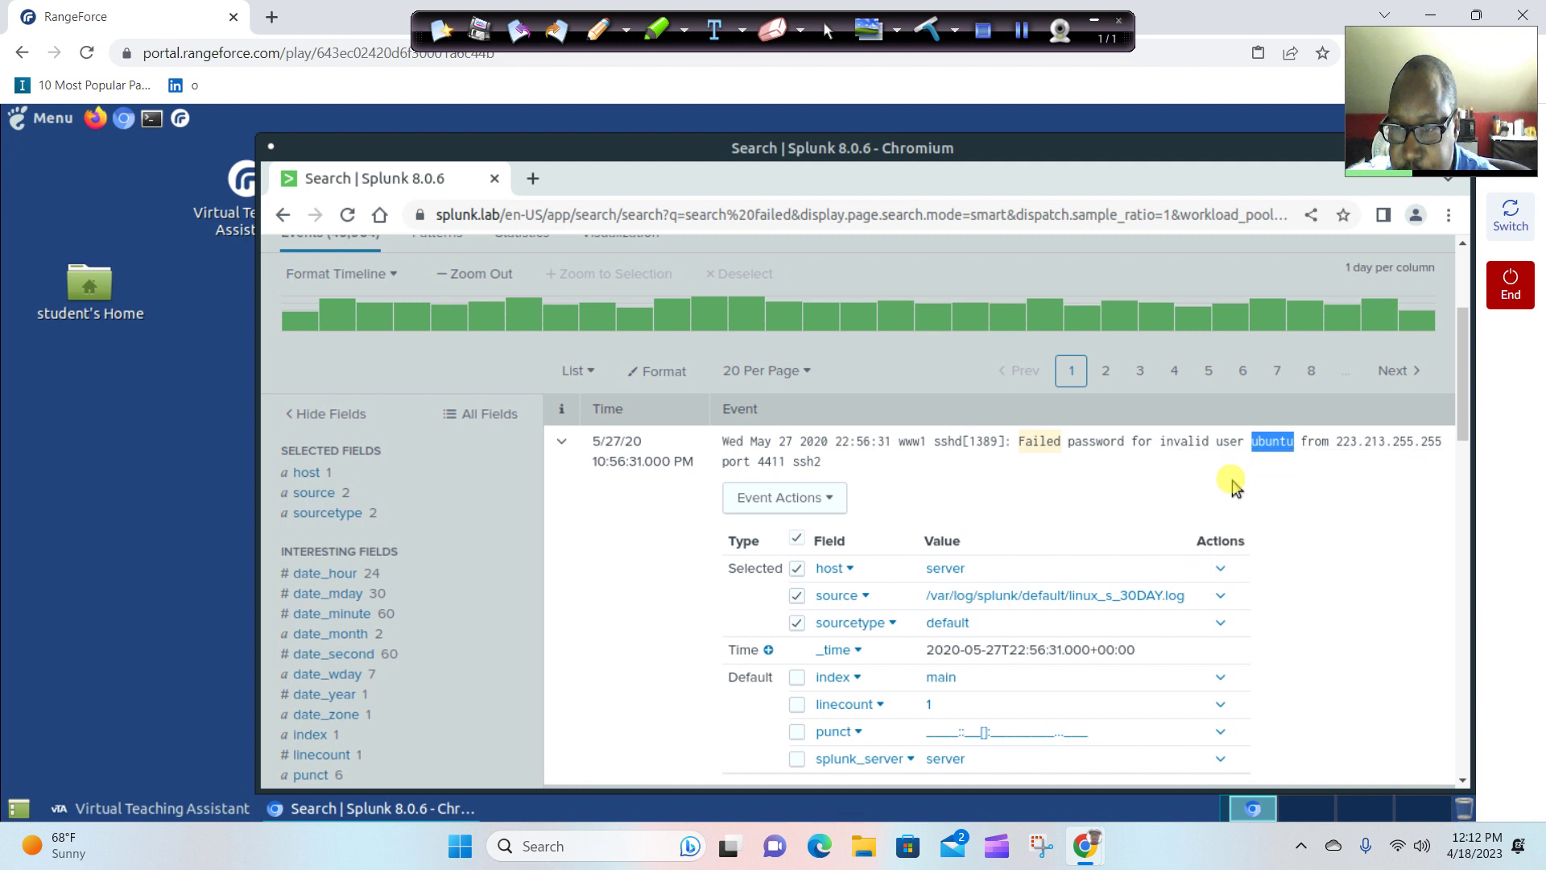
Paste 'ubuntu' into the lab's username answer field and submit it.
left_click(199, 815)
left_click(717, 541)
right_click(721, 551)
left_click(769, 375)
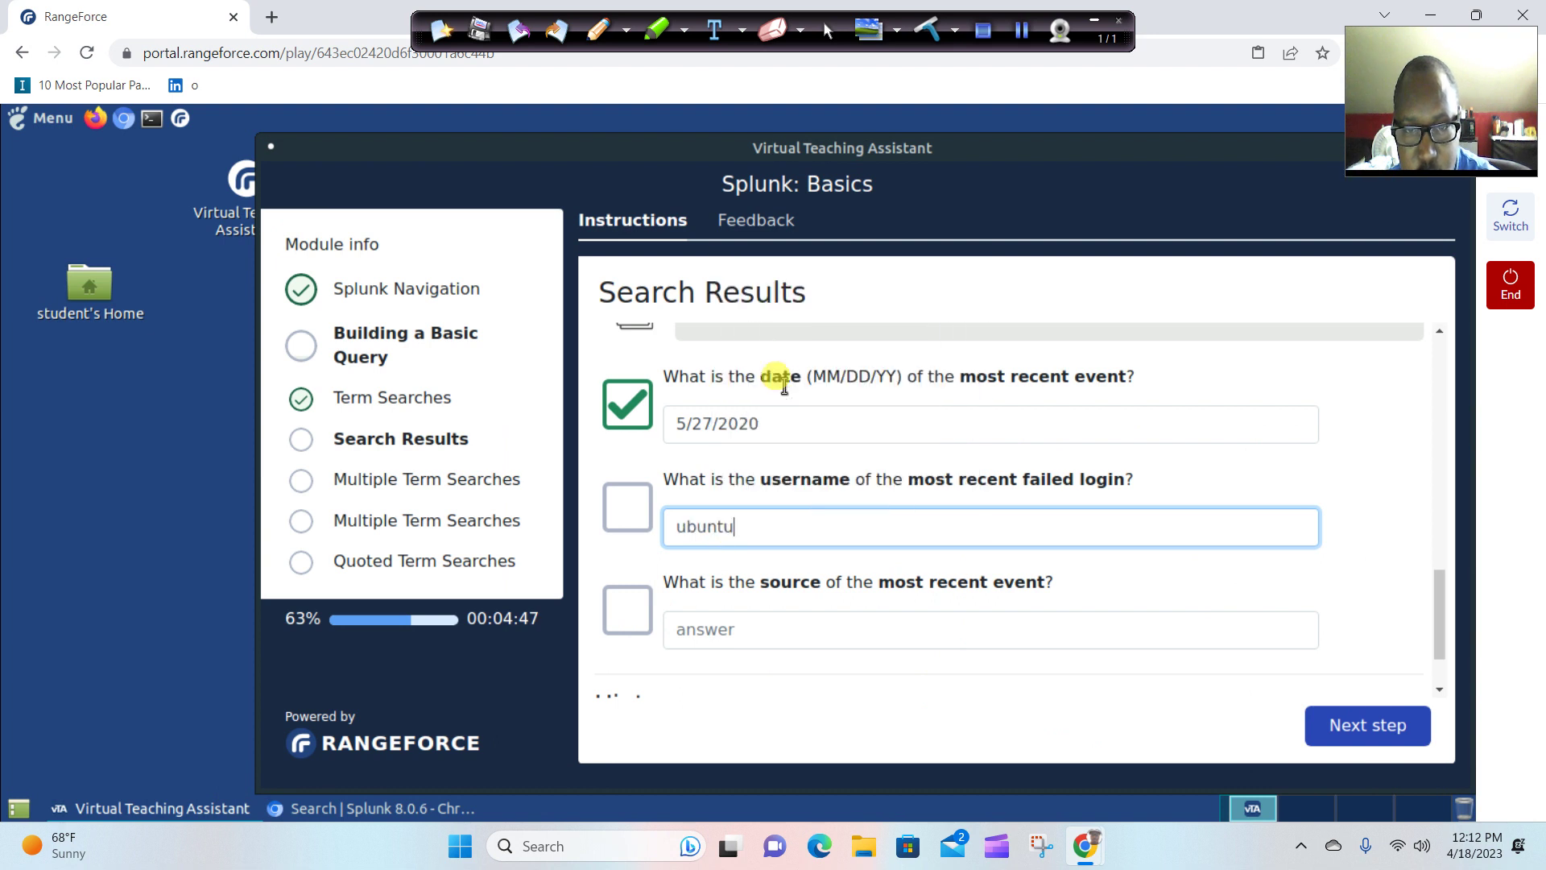
left_click(1011, 654)
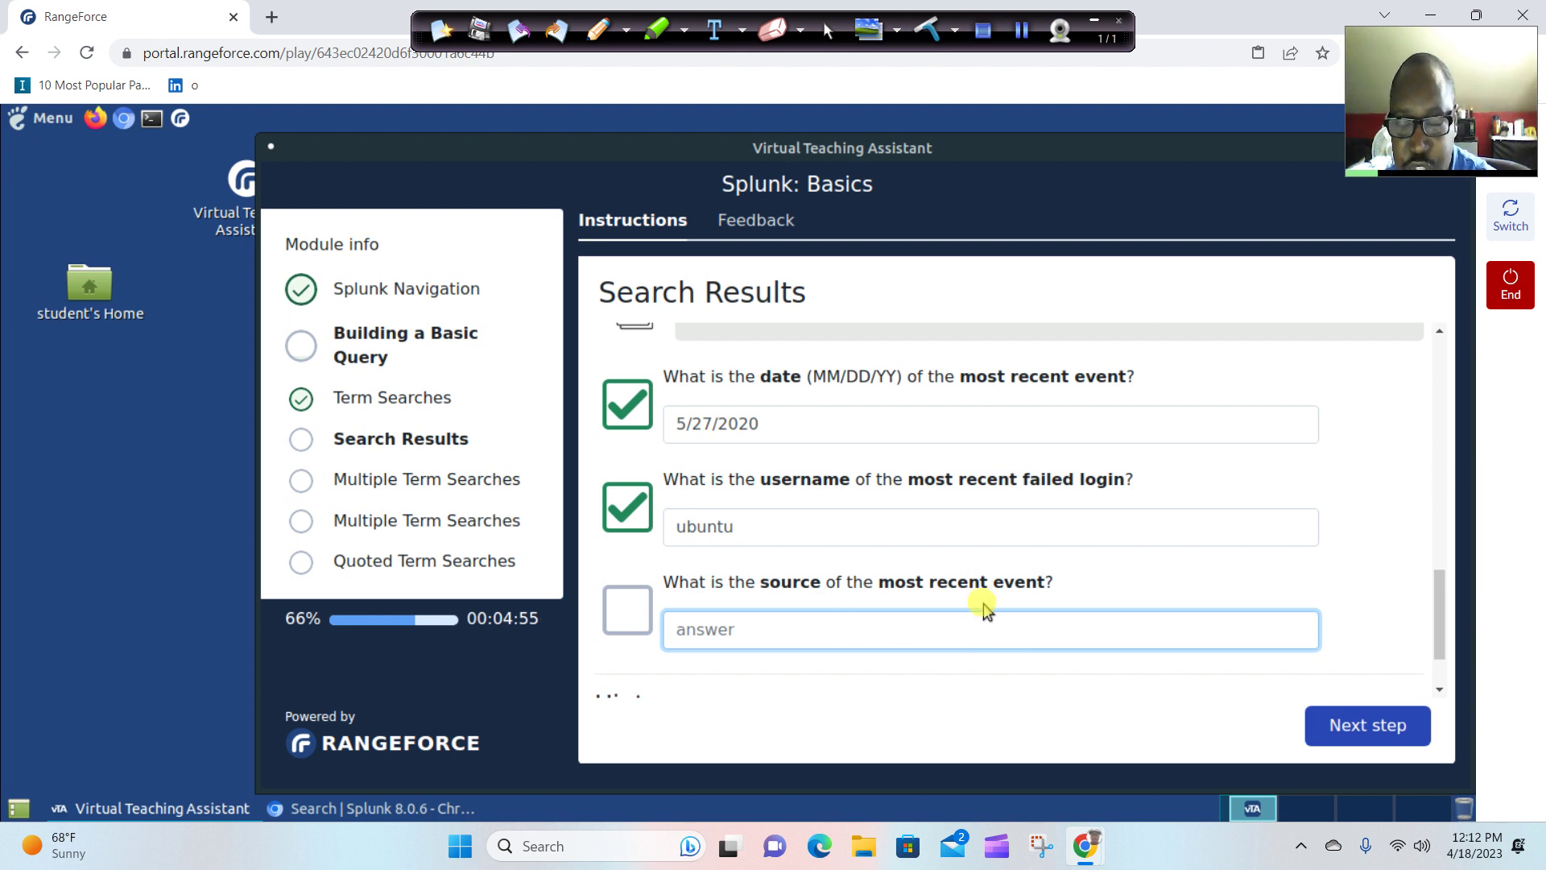
left_click(196, 813)
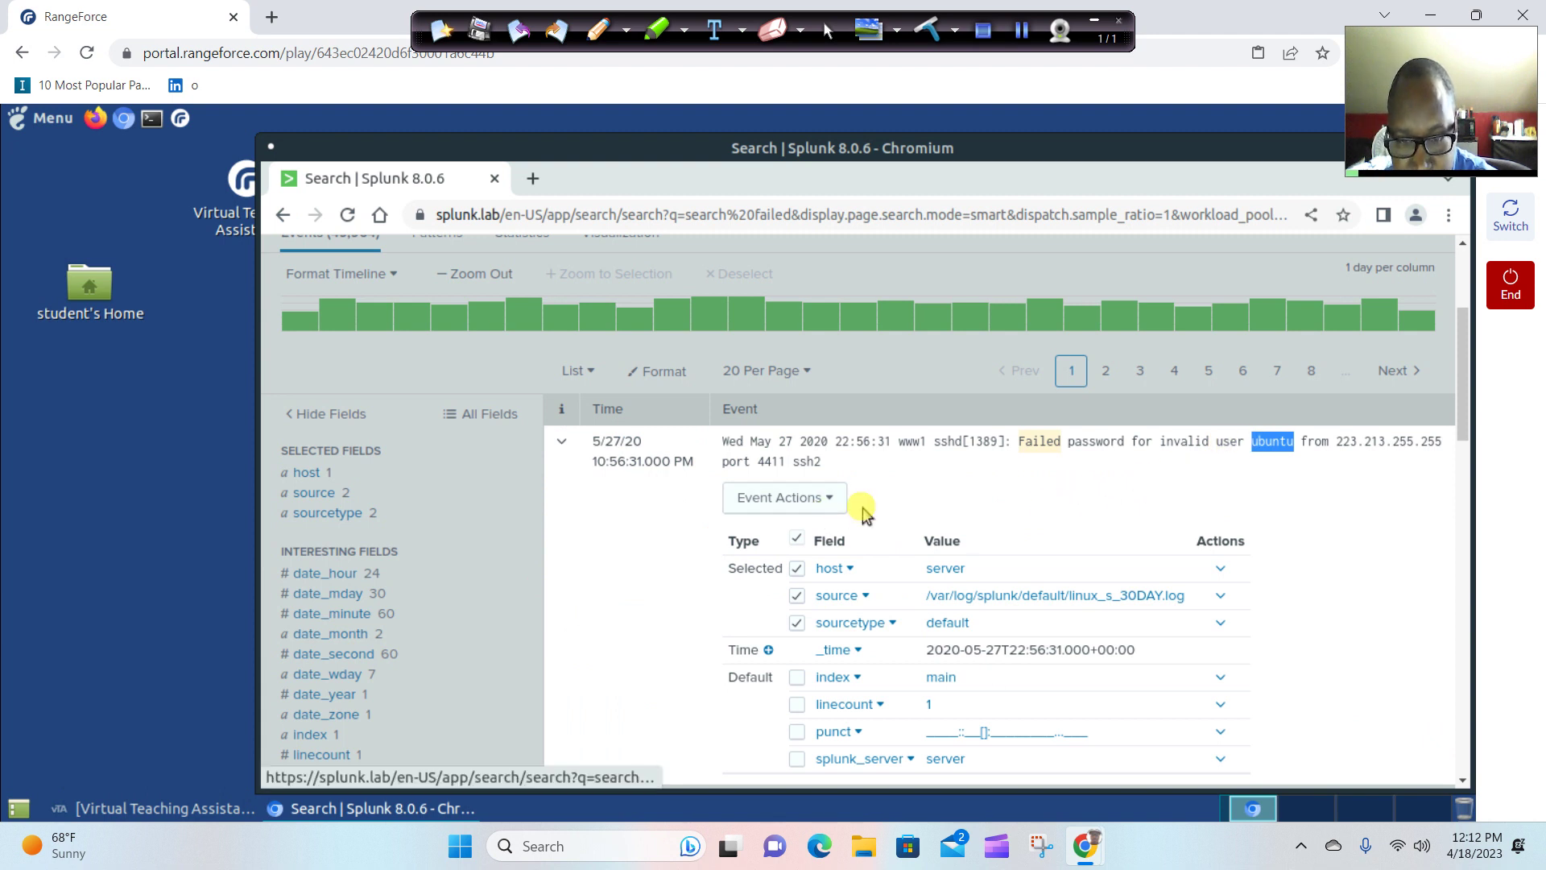
Copy the source path /var/log/splunk/default/linux_s_30DAY.log from the newest failed event.
scroll(866, 520, "down", 3)
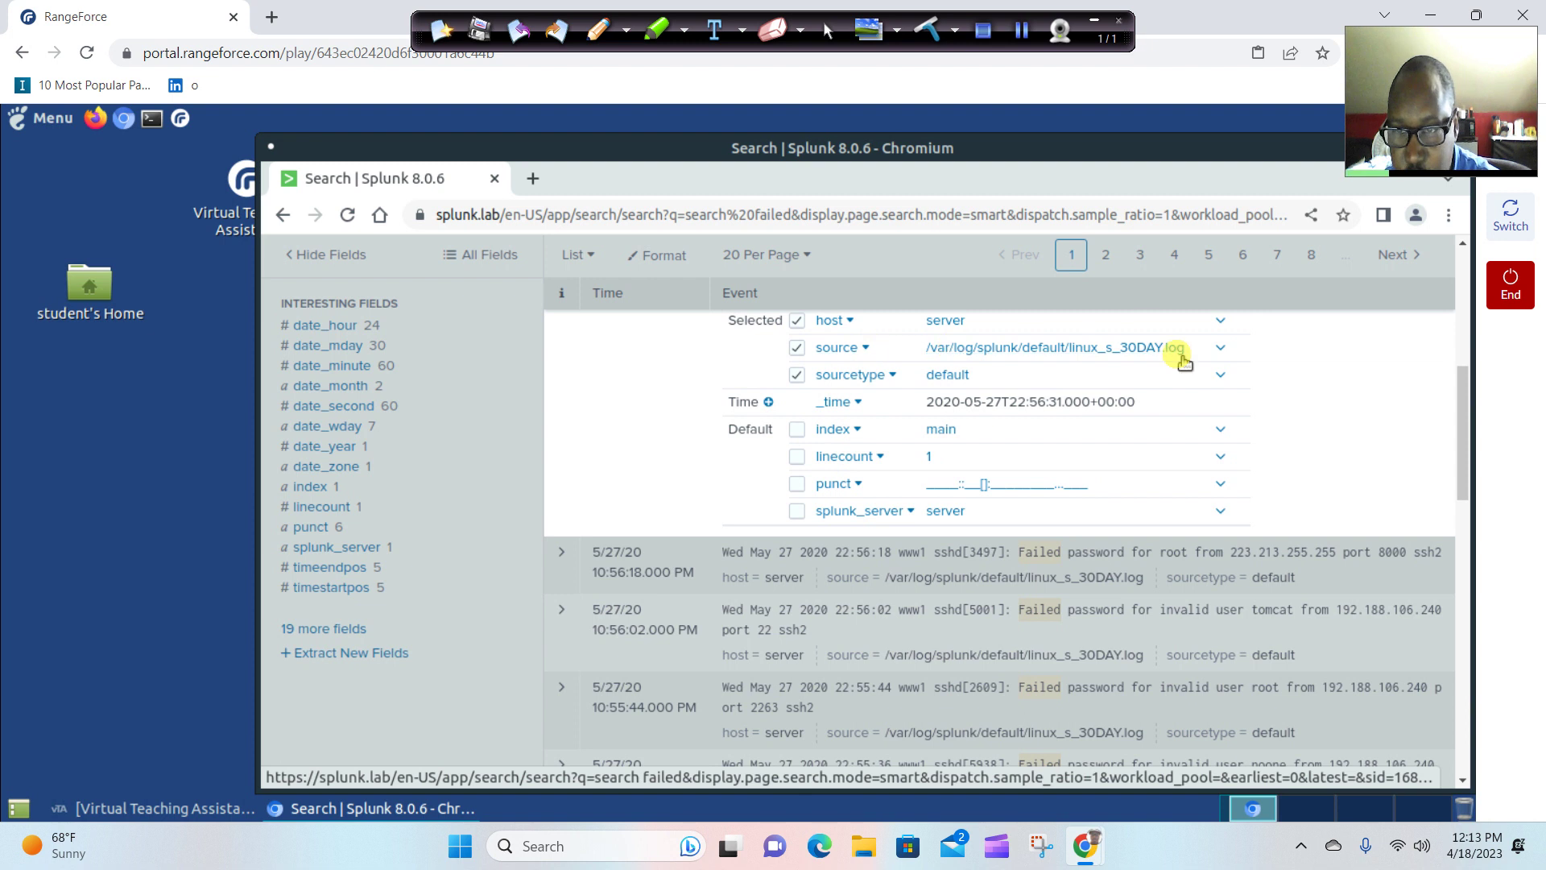
left_click_drag(1187, 354, 943, 361)
right_click(985, 359)
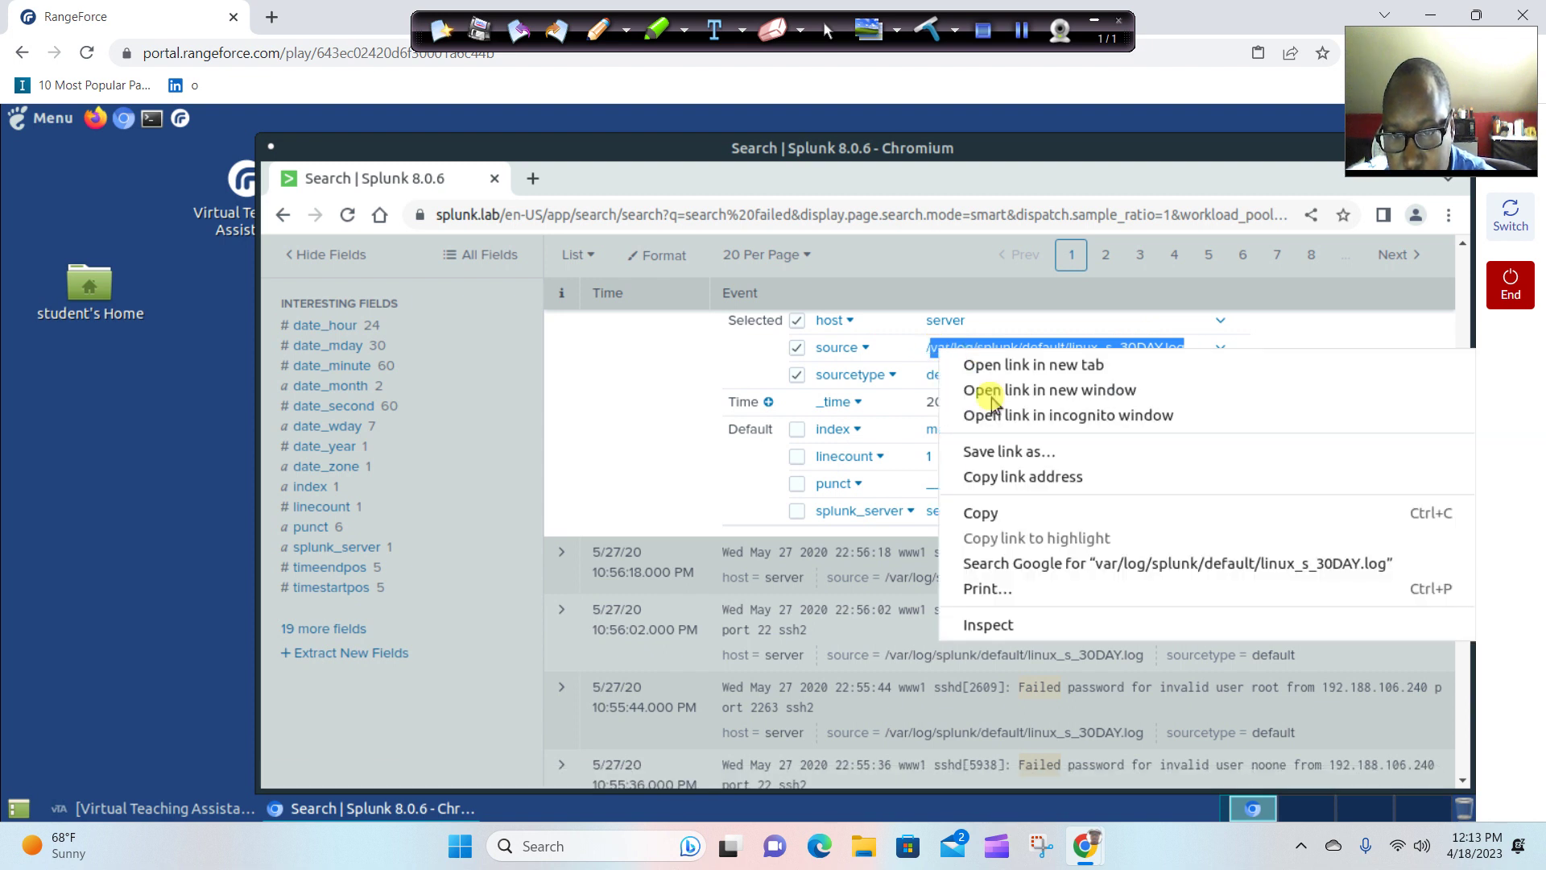
left_click(991, 514)
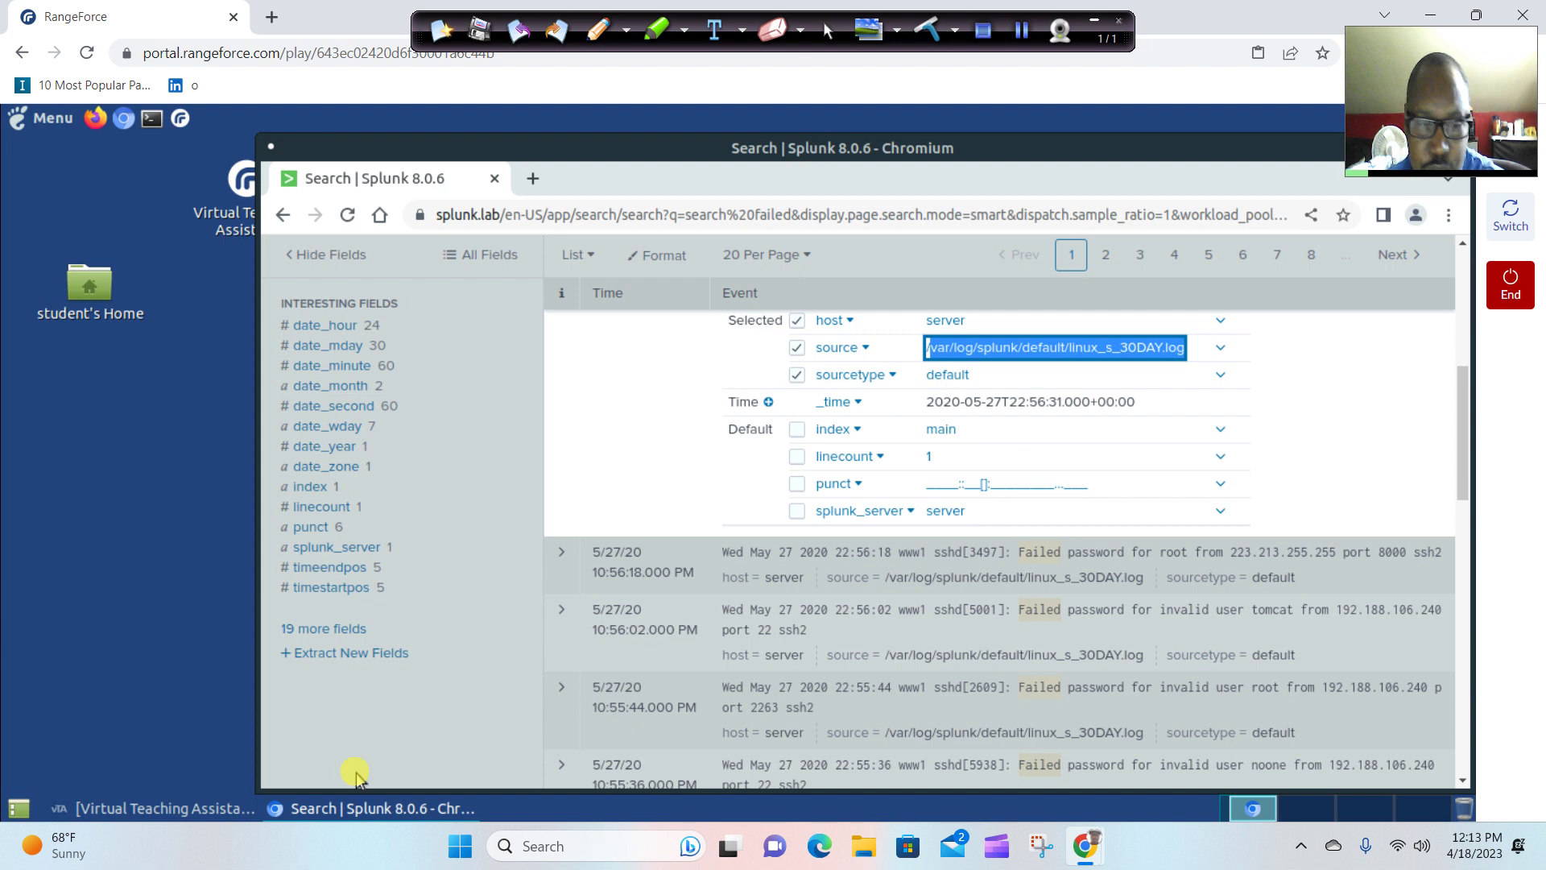
Submit /var/log/splunk/default/linux_s_30DAY.log as the source answer, adding the missing leading '/'.
left_click(190, 809)
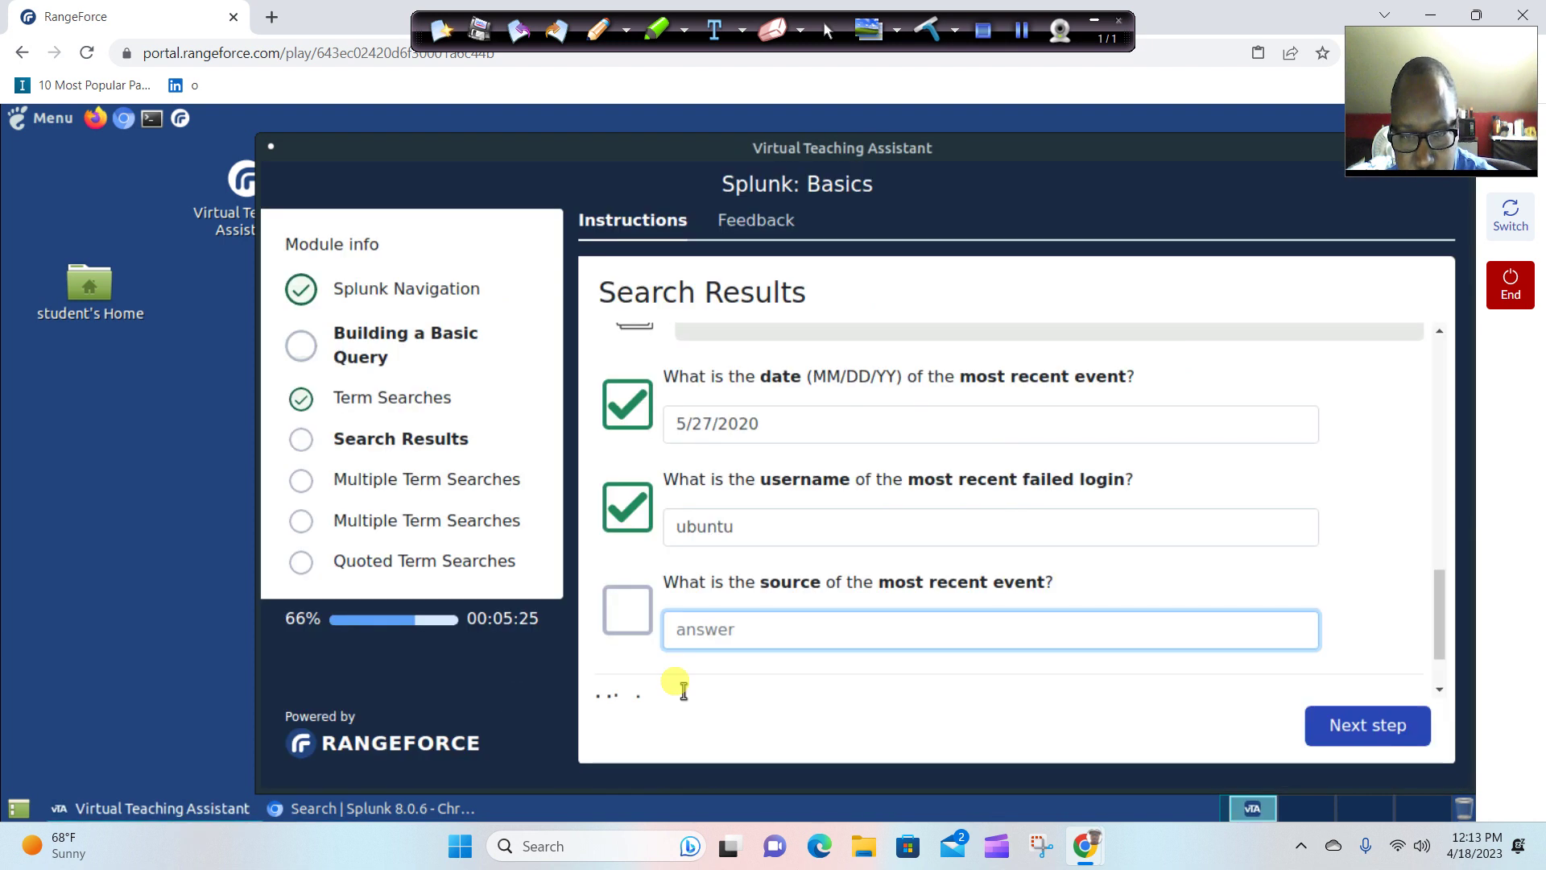
right_click(728, 636)
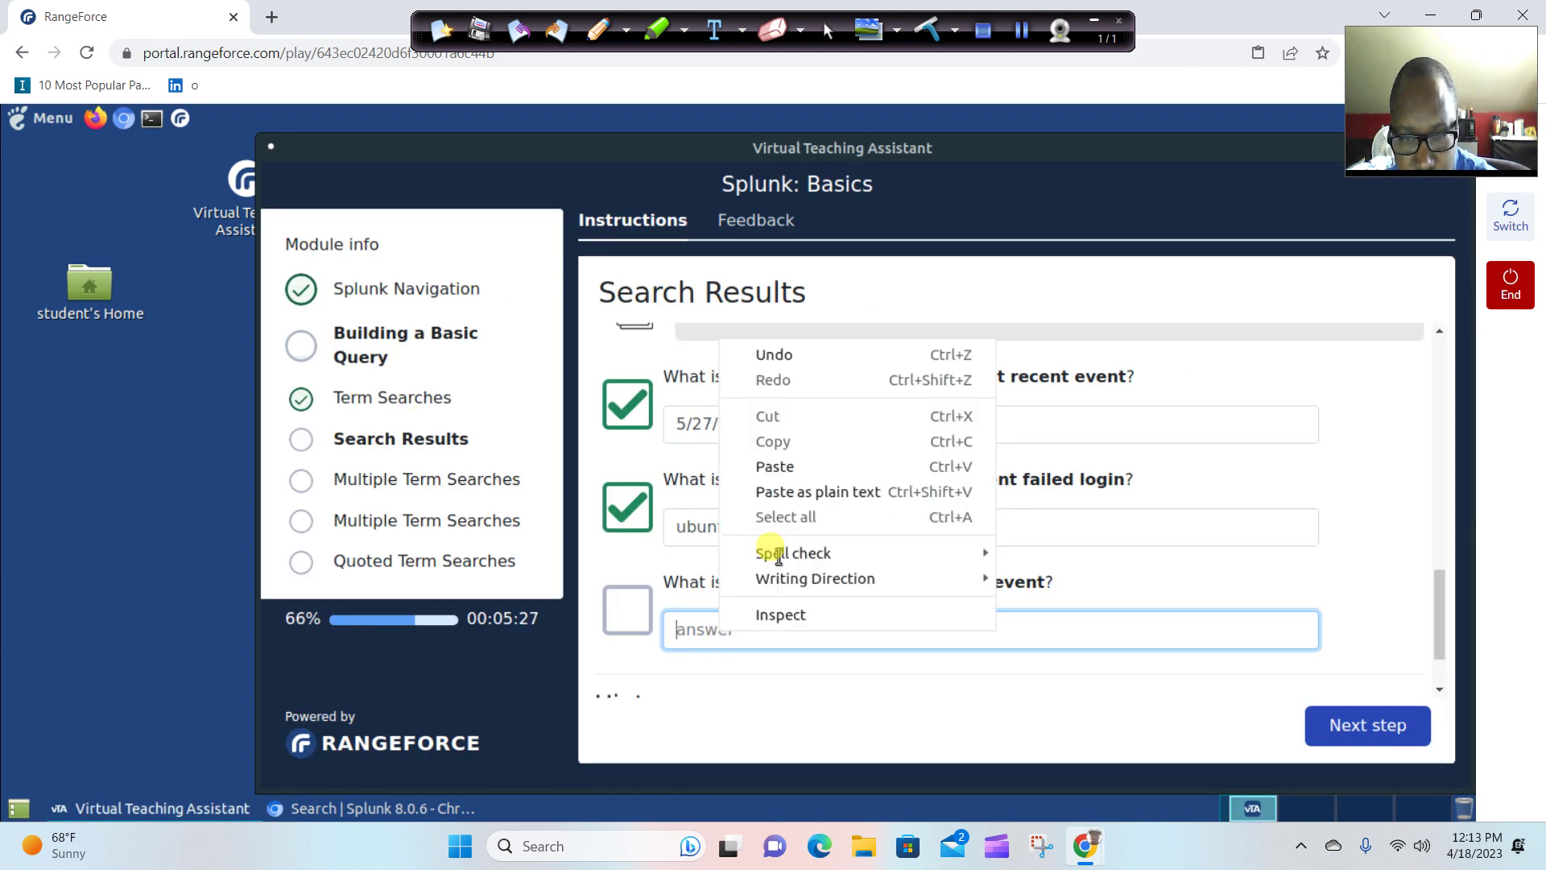
left_click(783, 471)
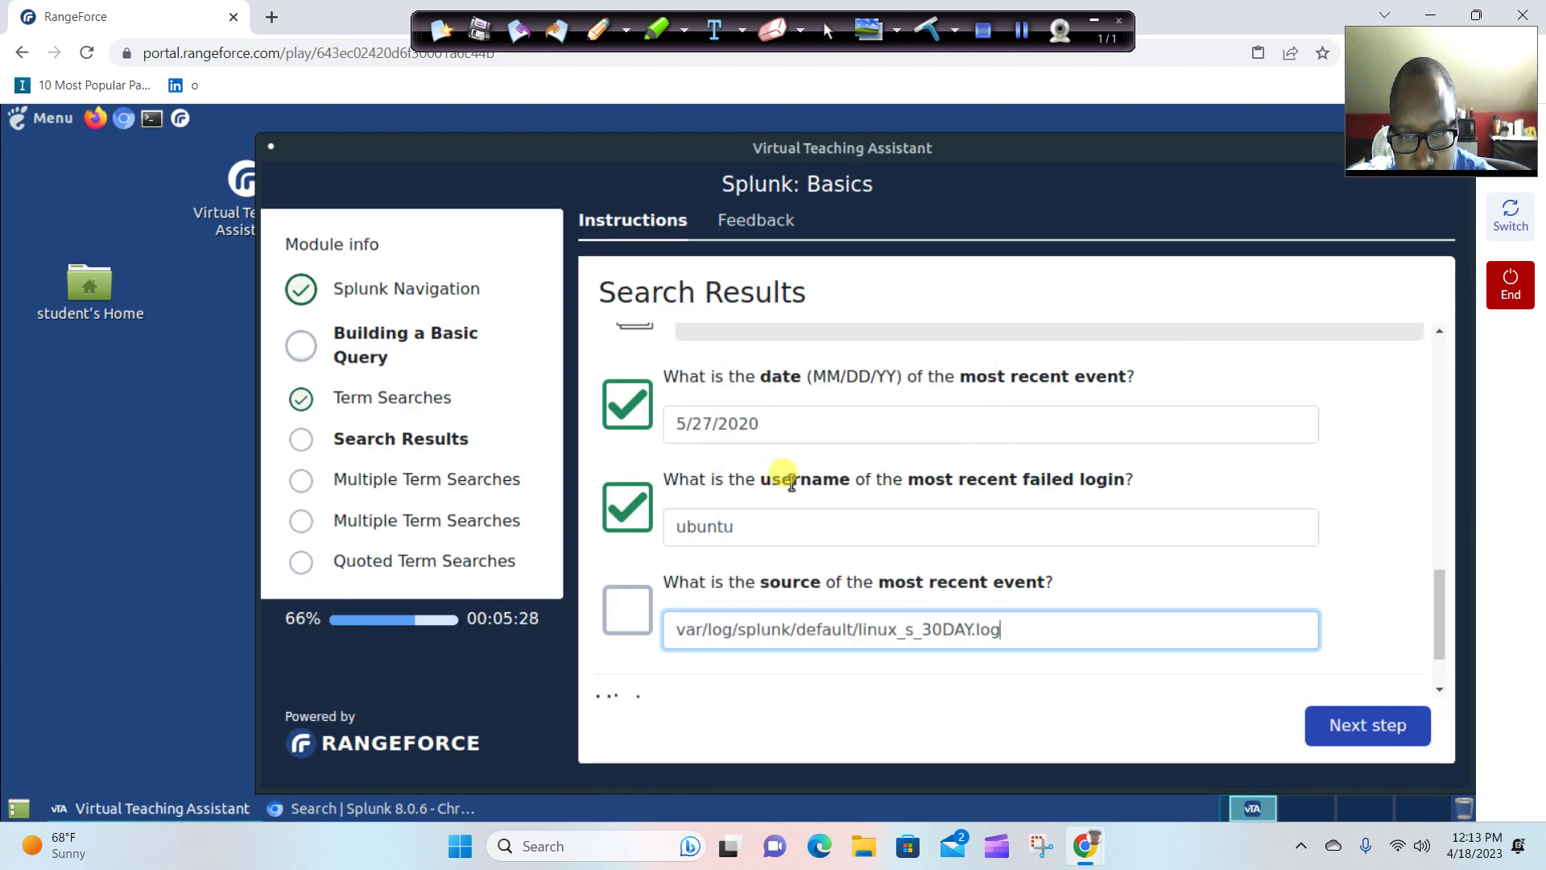
left_click(1173, 707)
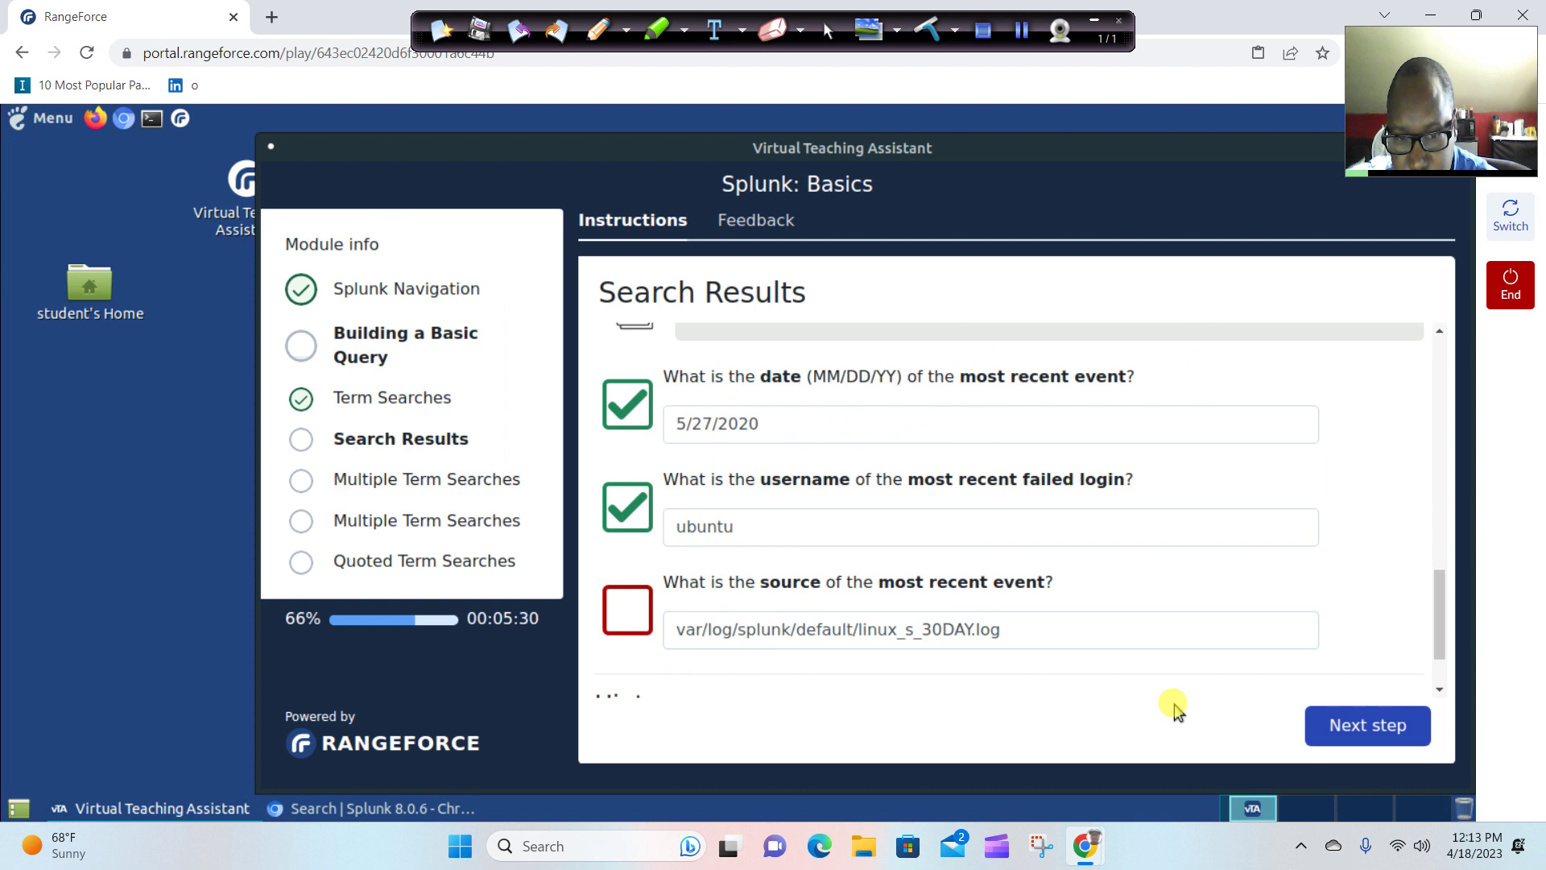
left_click(686, 634)
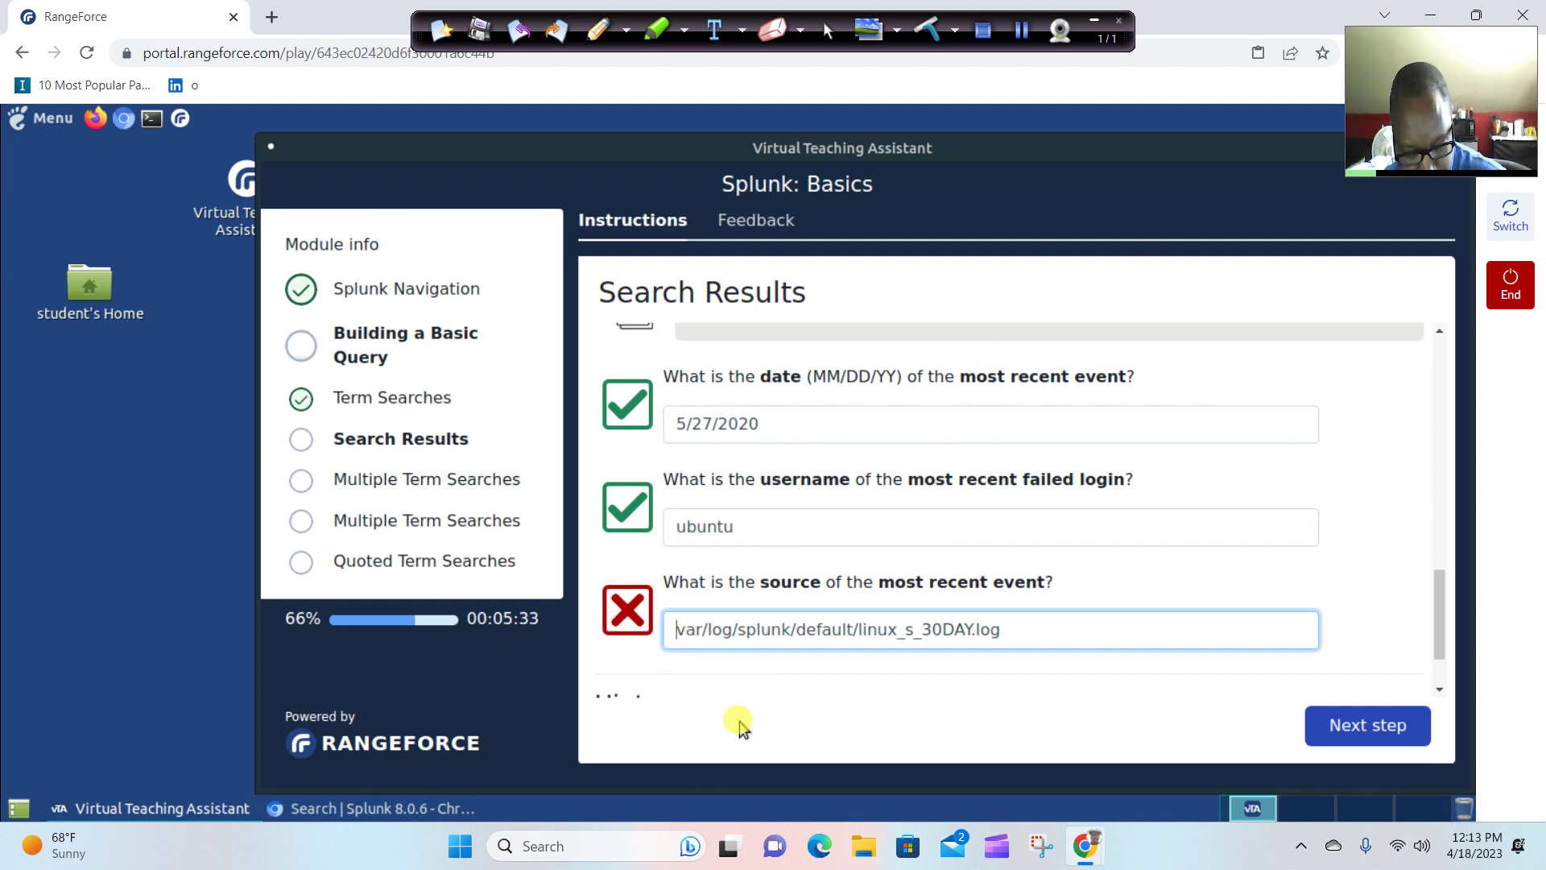
type("/")
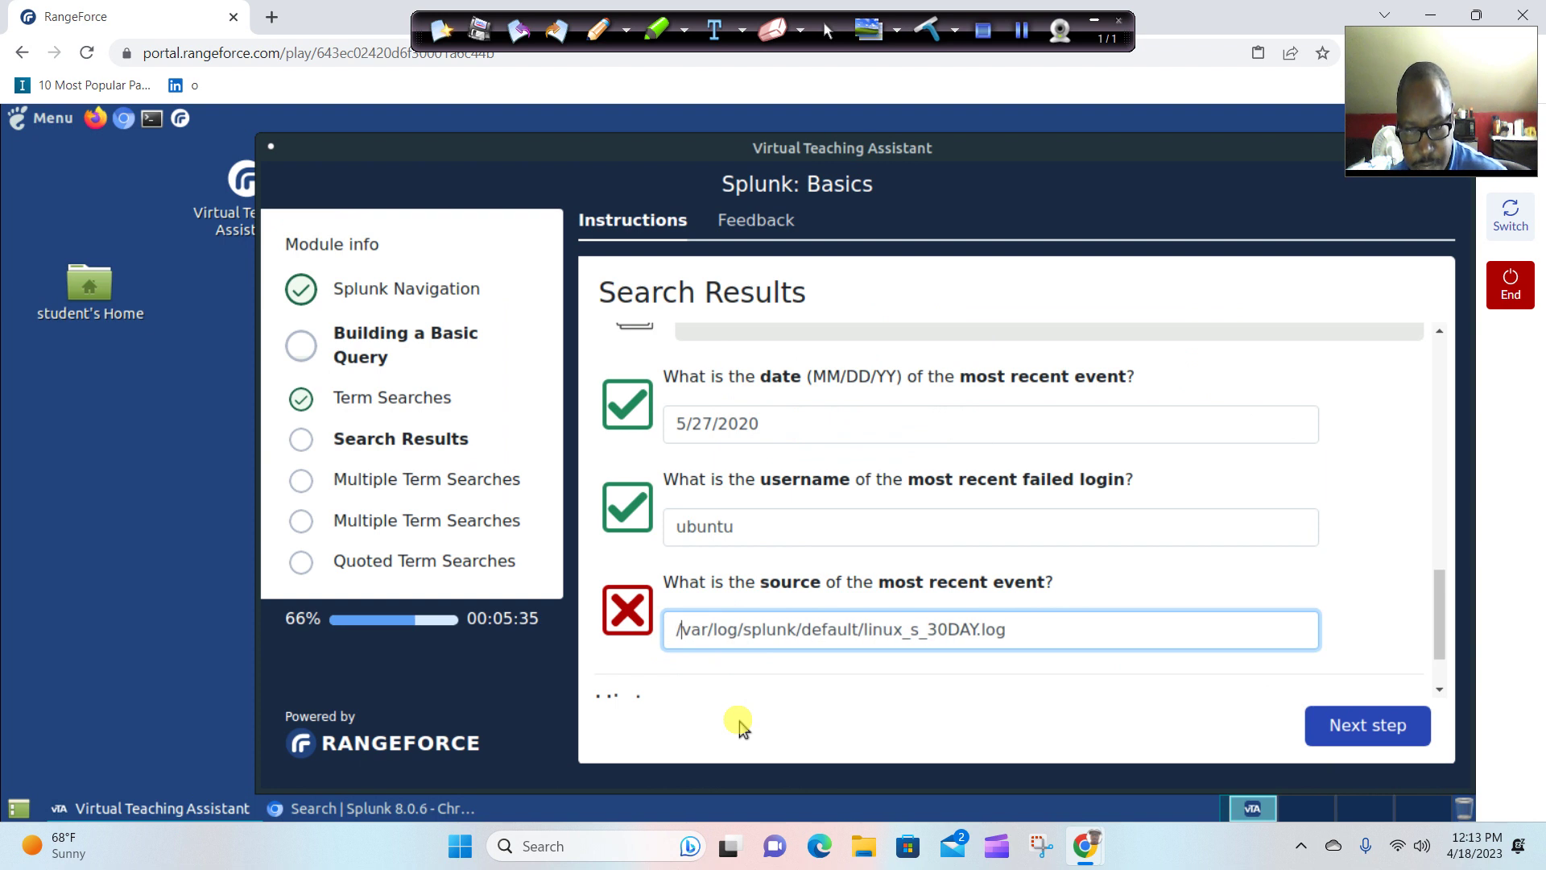
left_click(1229, 722)
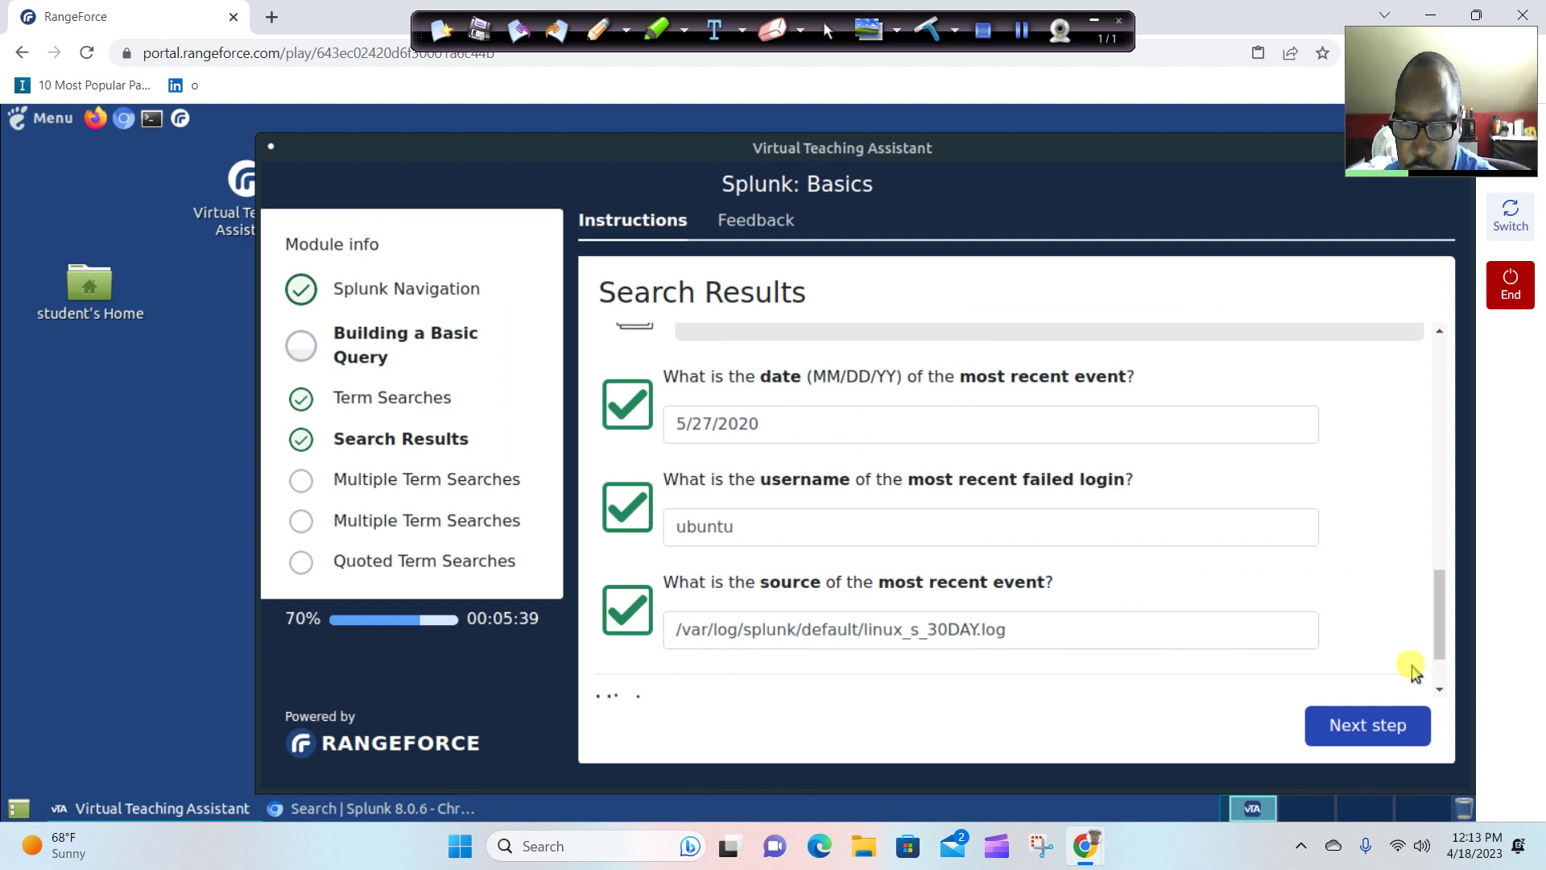
Advance twice to the question asking how many events contain both failed and root.
left_click(1394, 730)
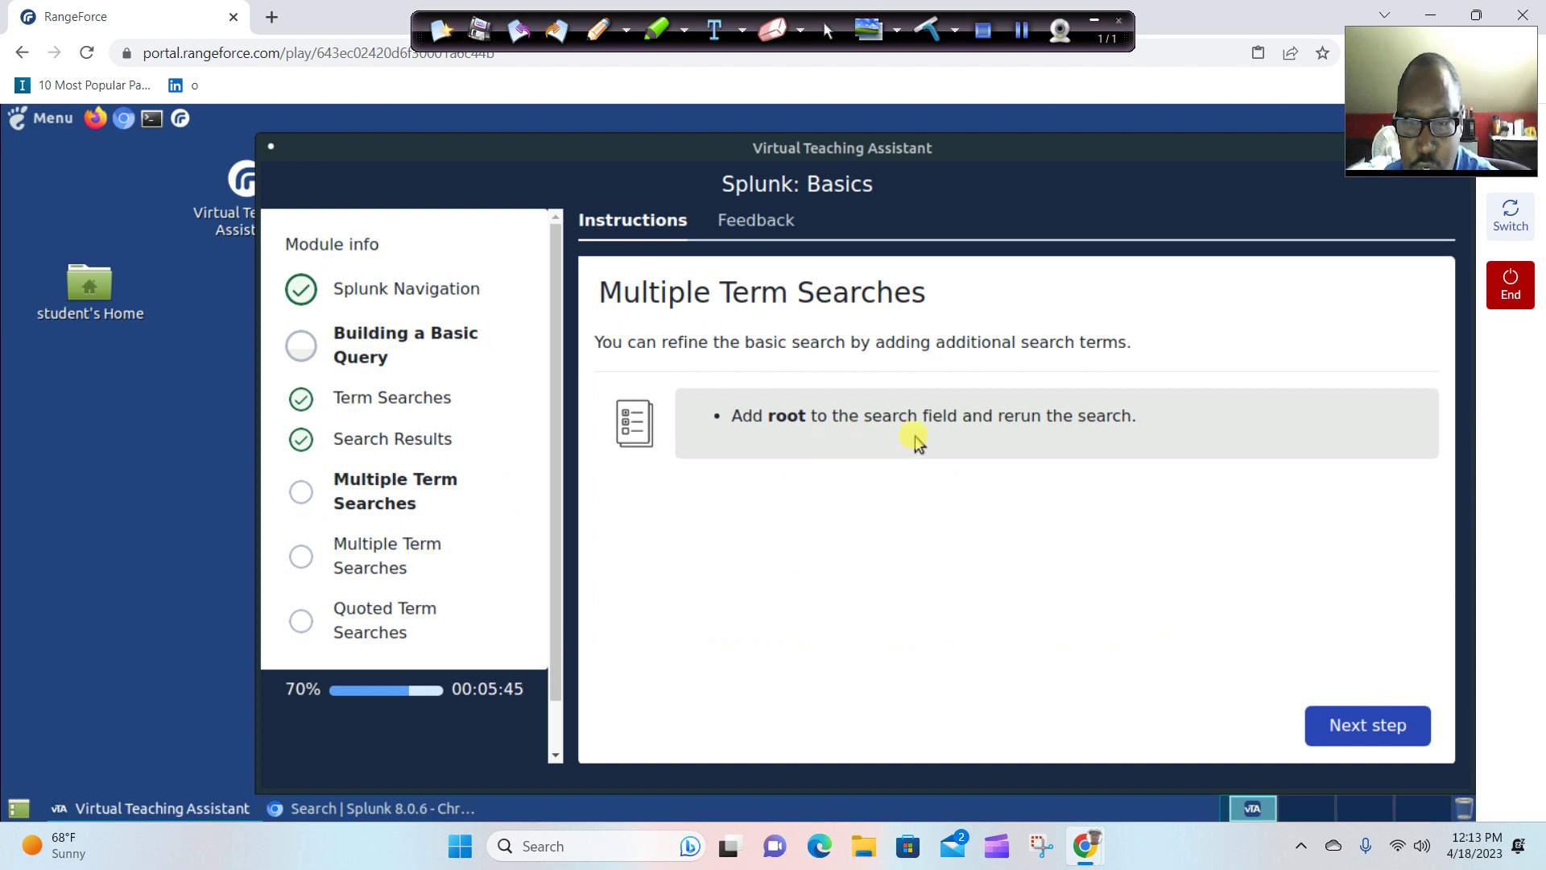
left_click(1353, 736)
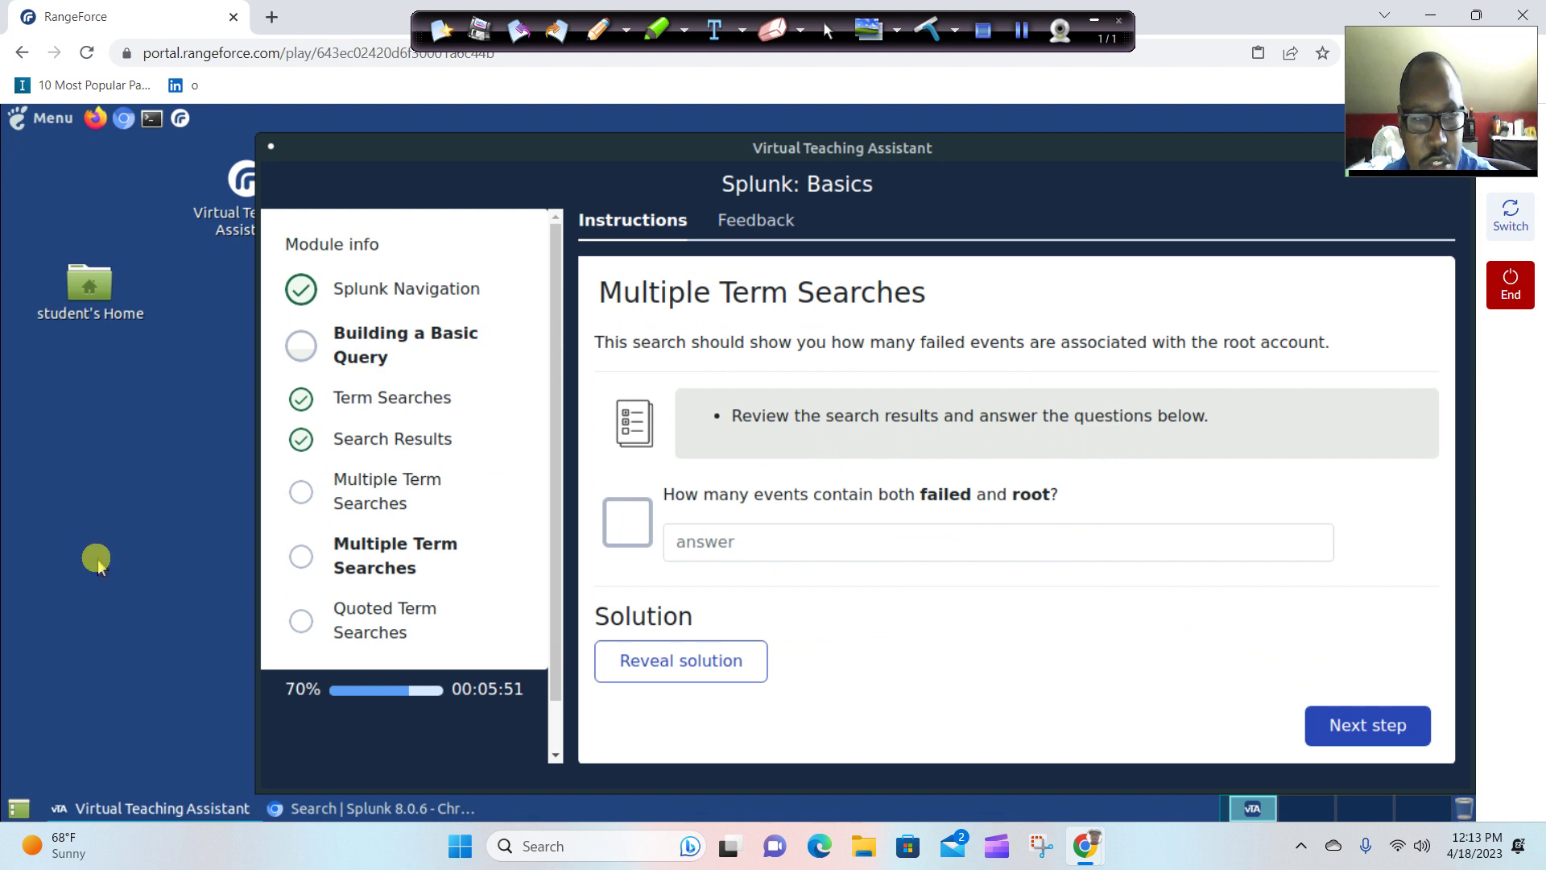
Change the Splunk search to 'failed root' and run it.
left_click(313, 809)
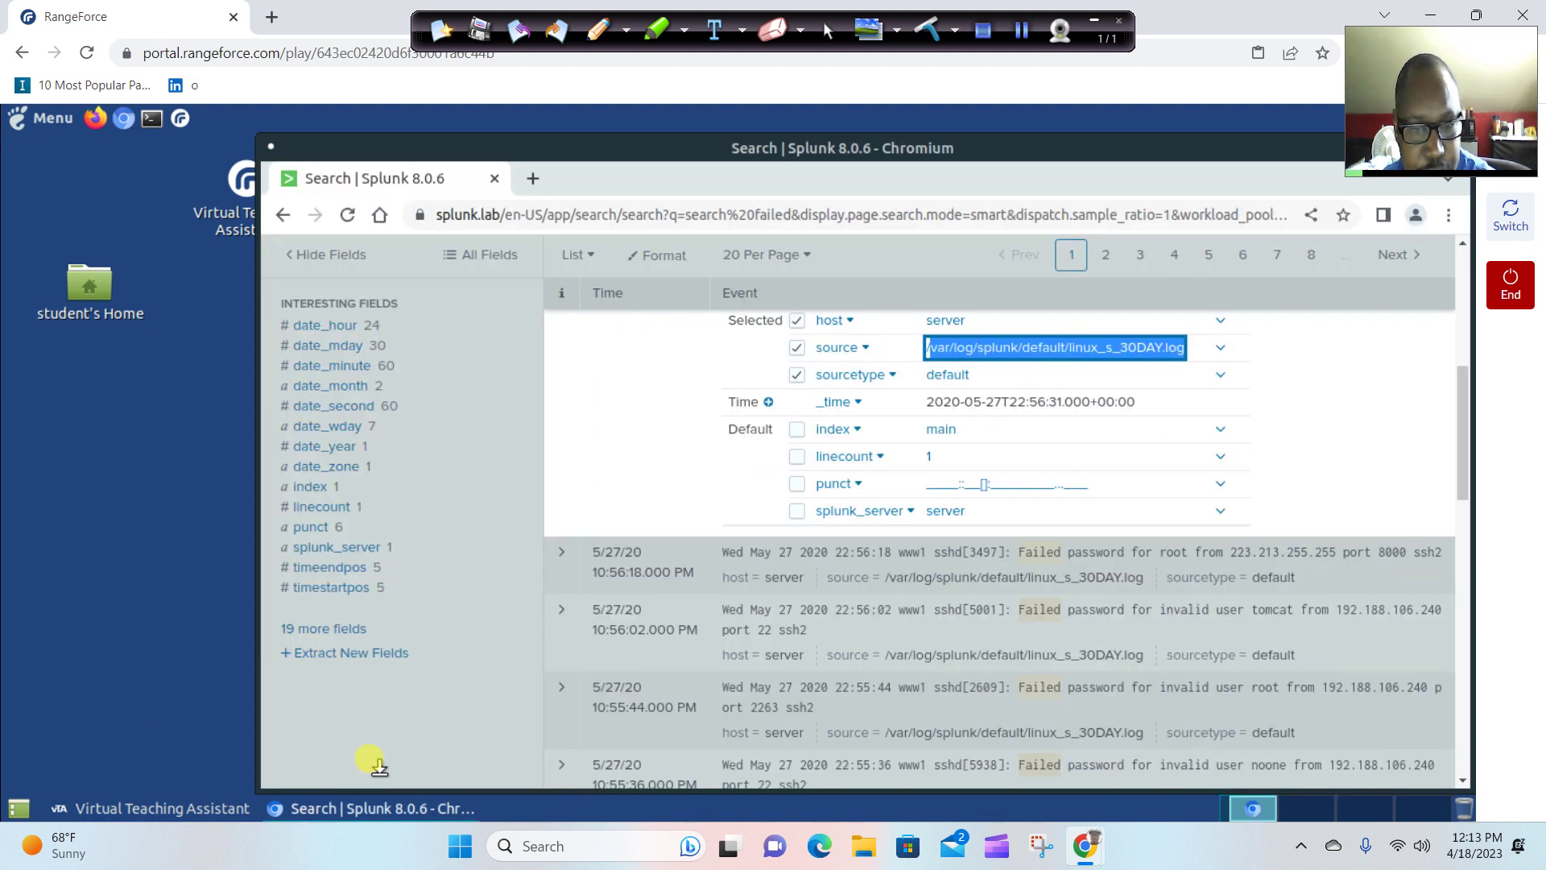
scroll(463, 475, "up", 5)
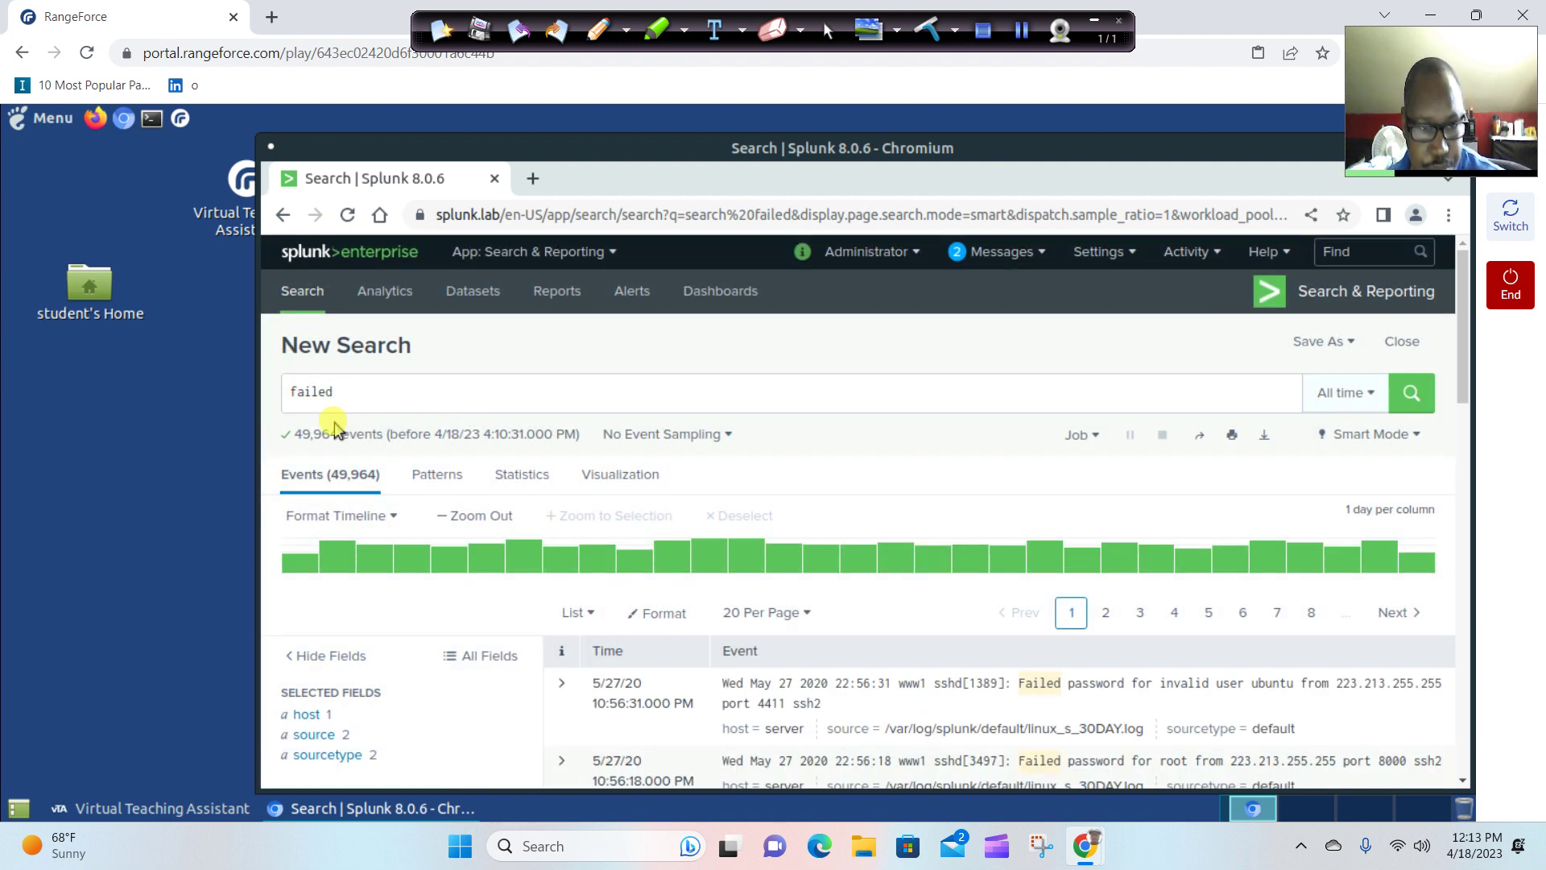
left_click(388, 410)
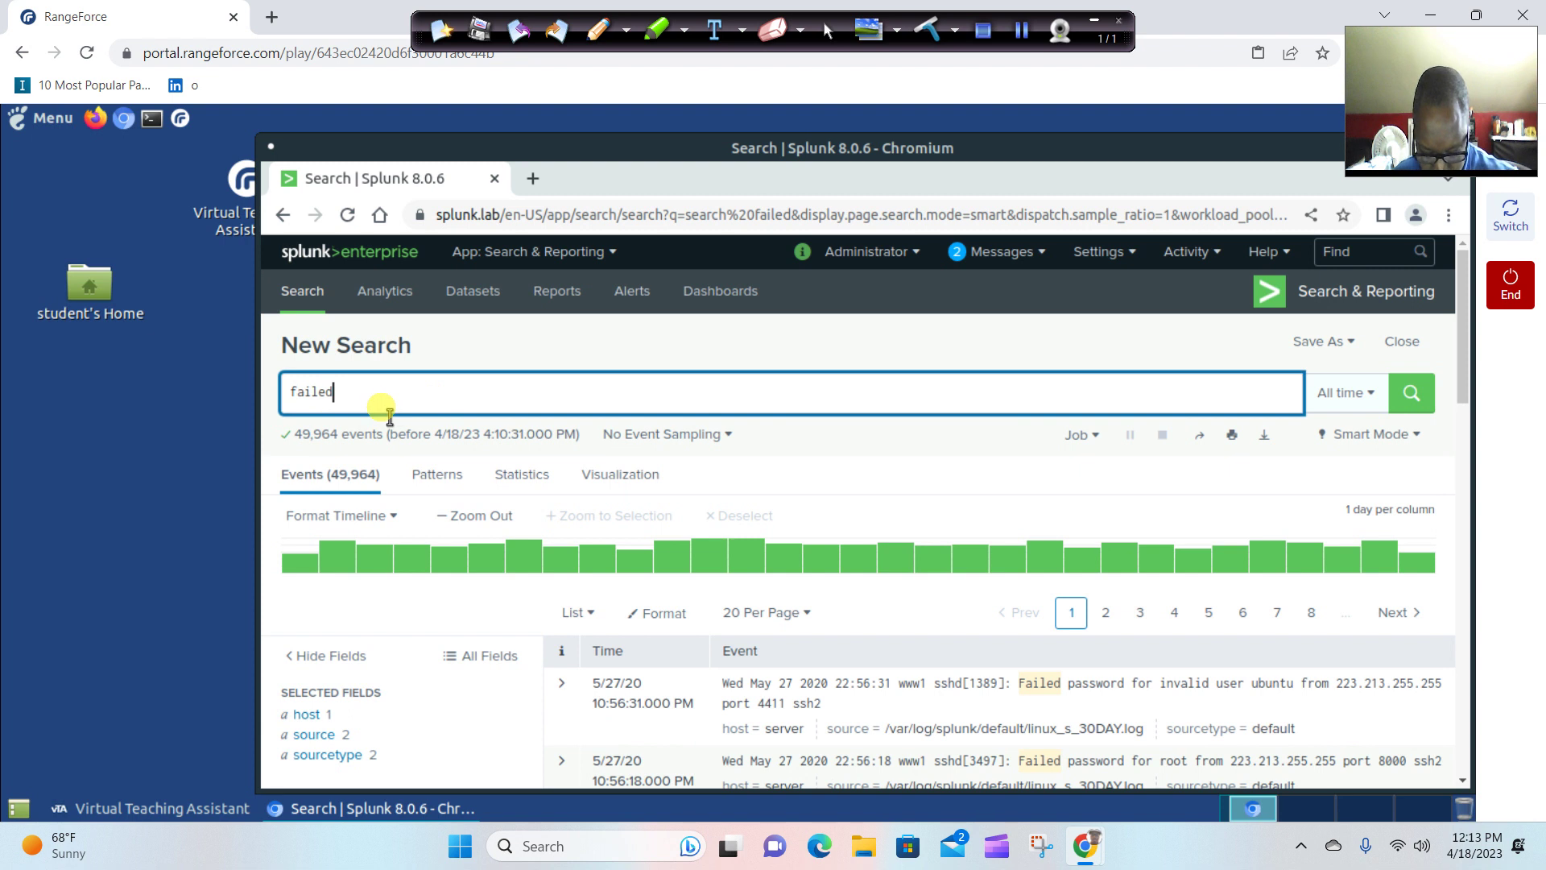
type("root")
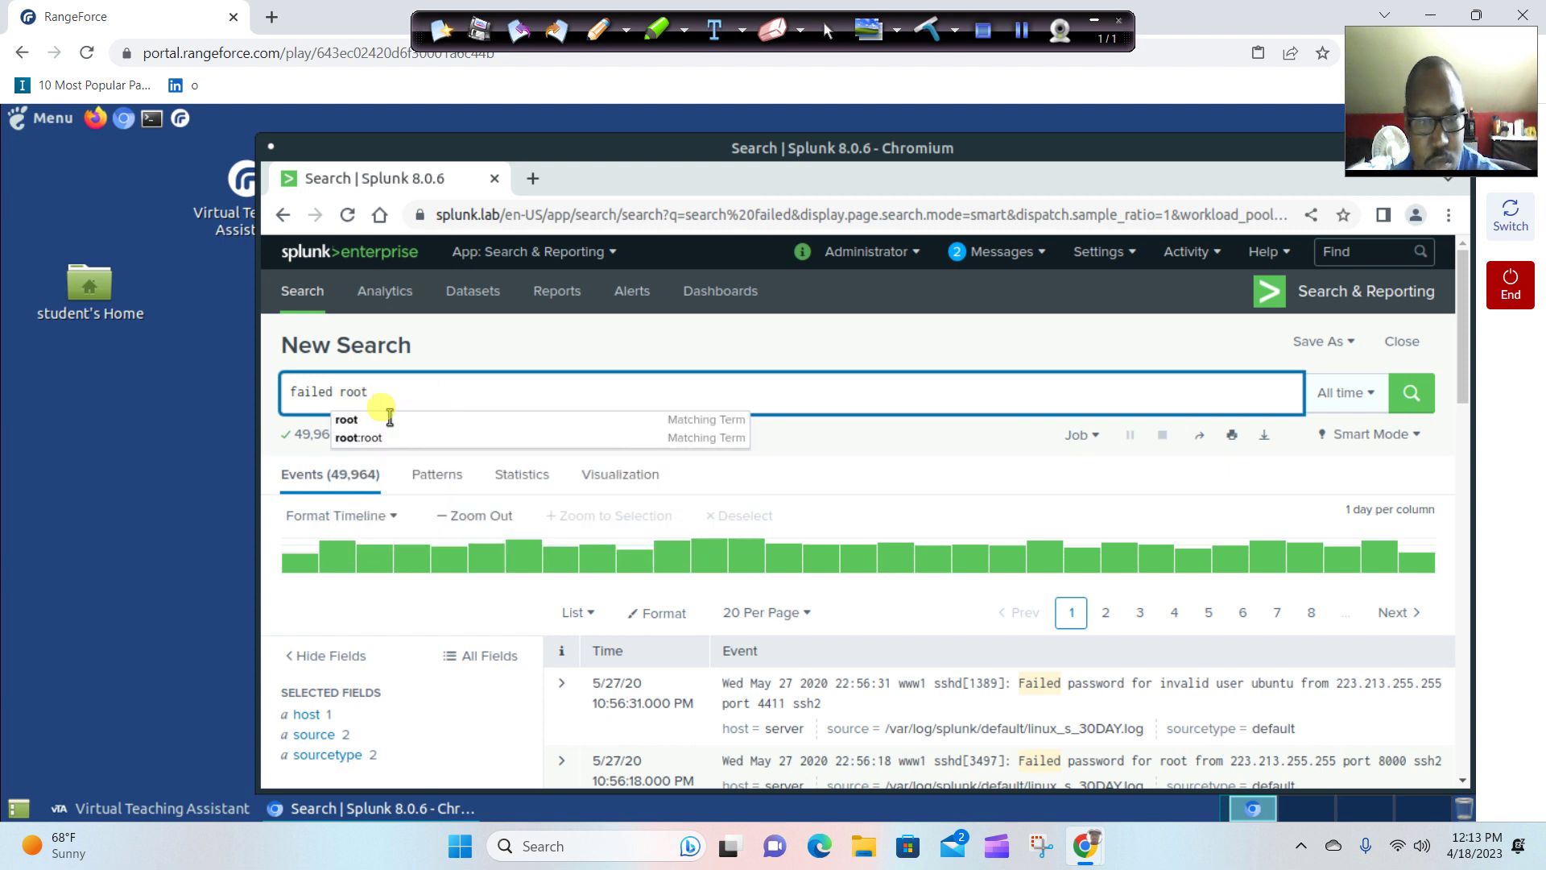
left_click(1397, 401)
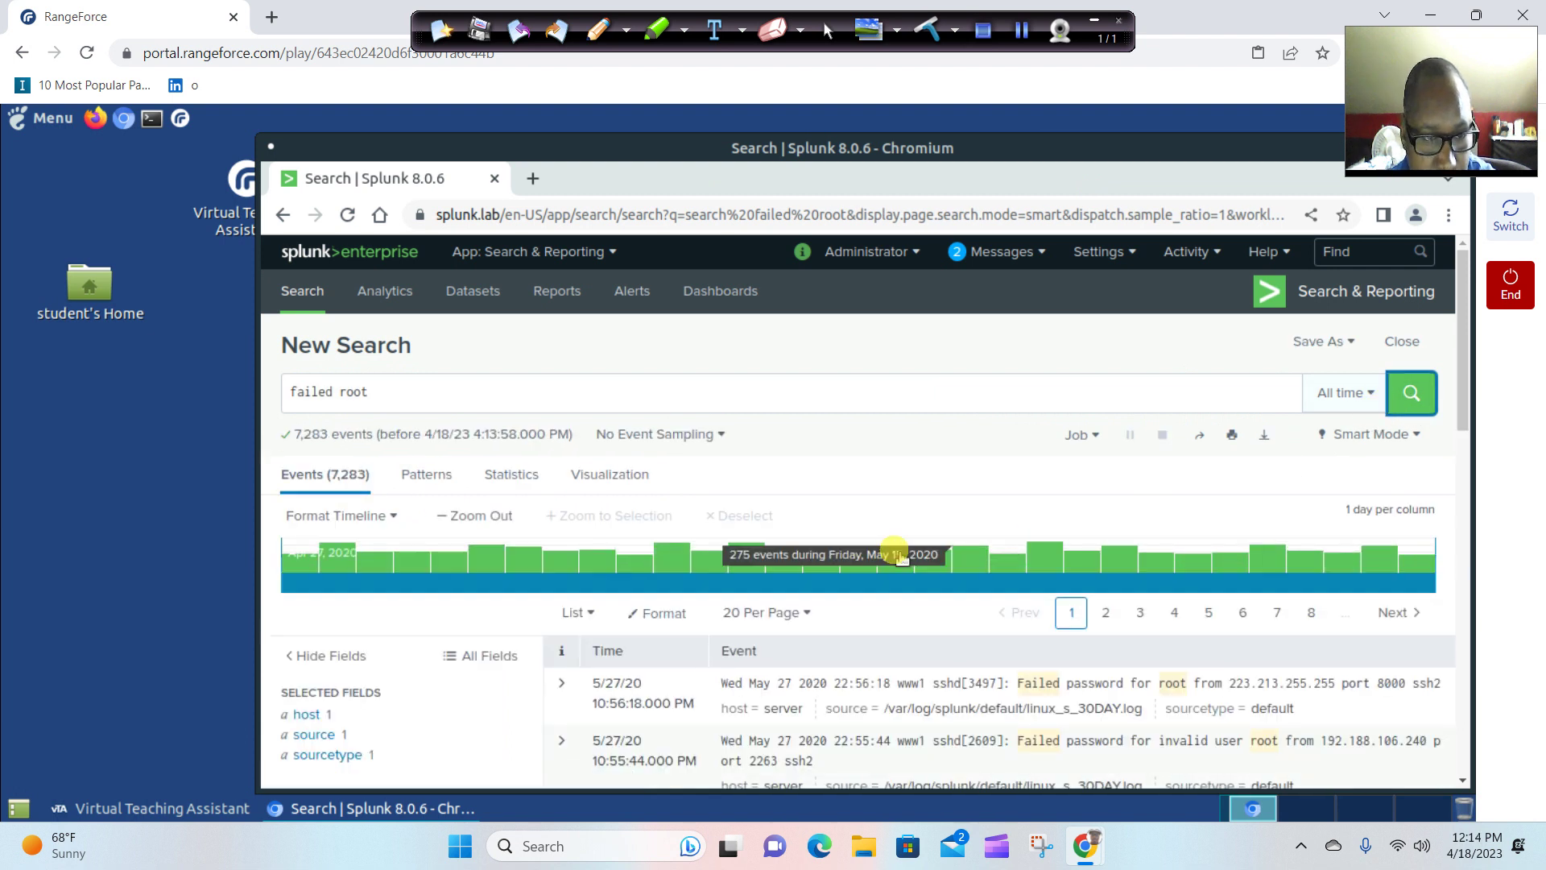
Review the failed root results, which total 7,283 events.
left_click(211, 808)
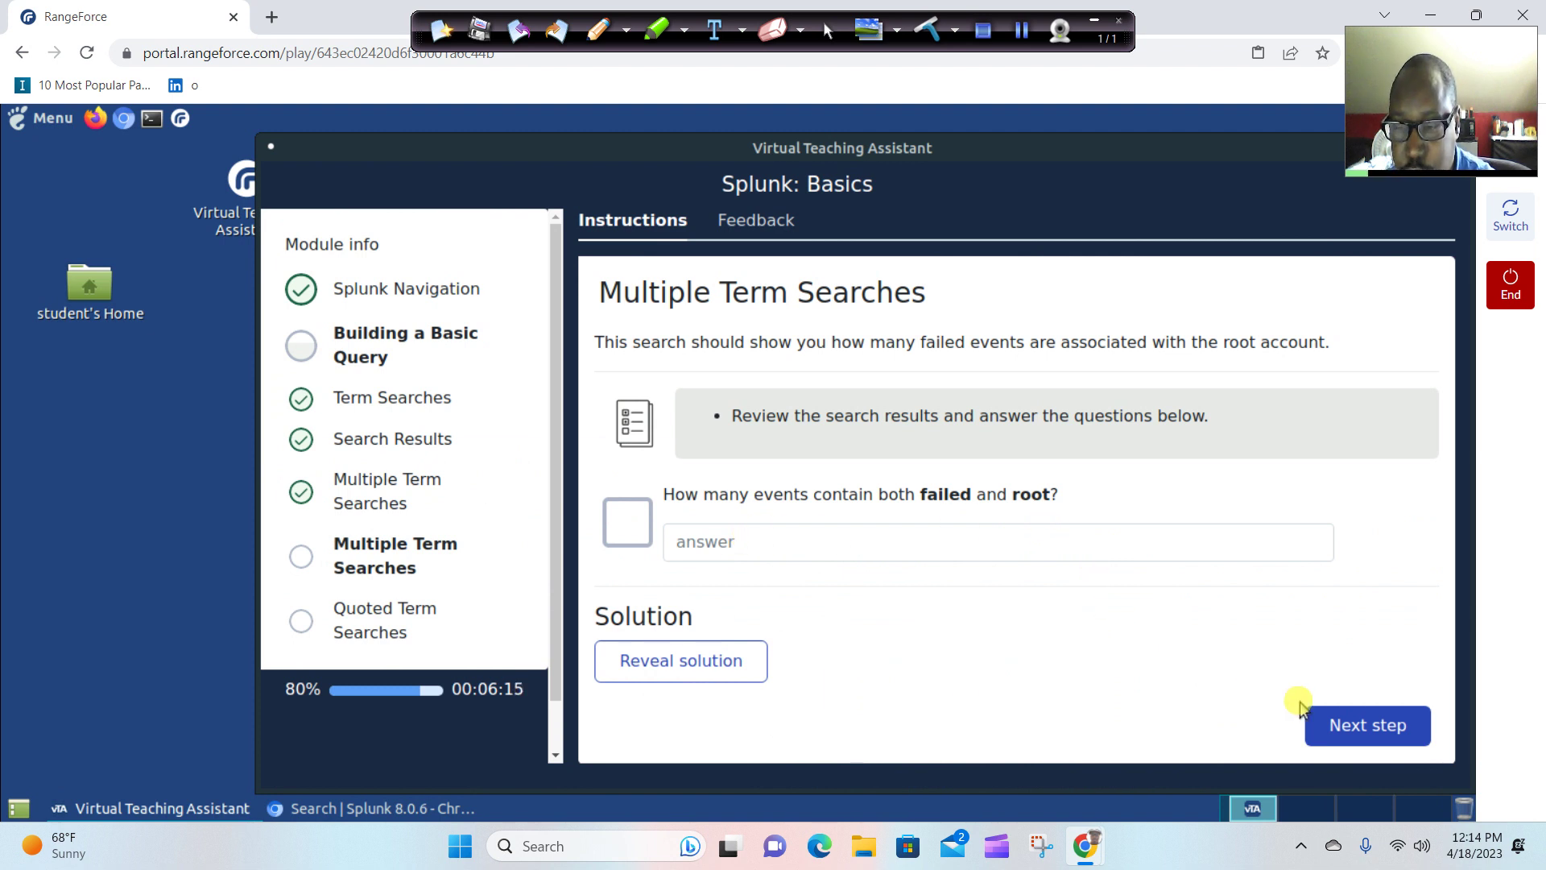
left_click(329, 808)
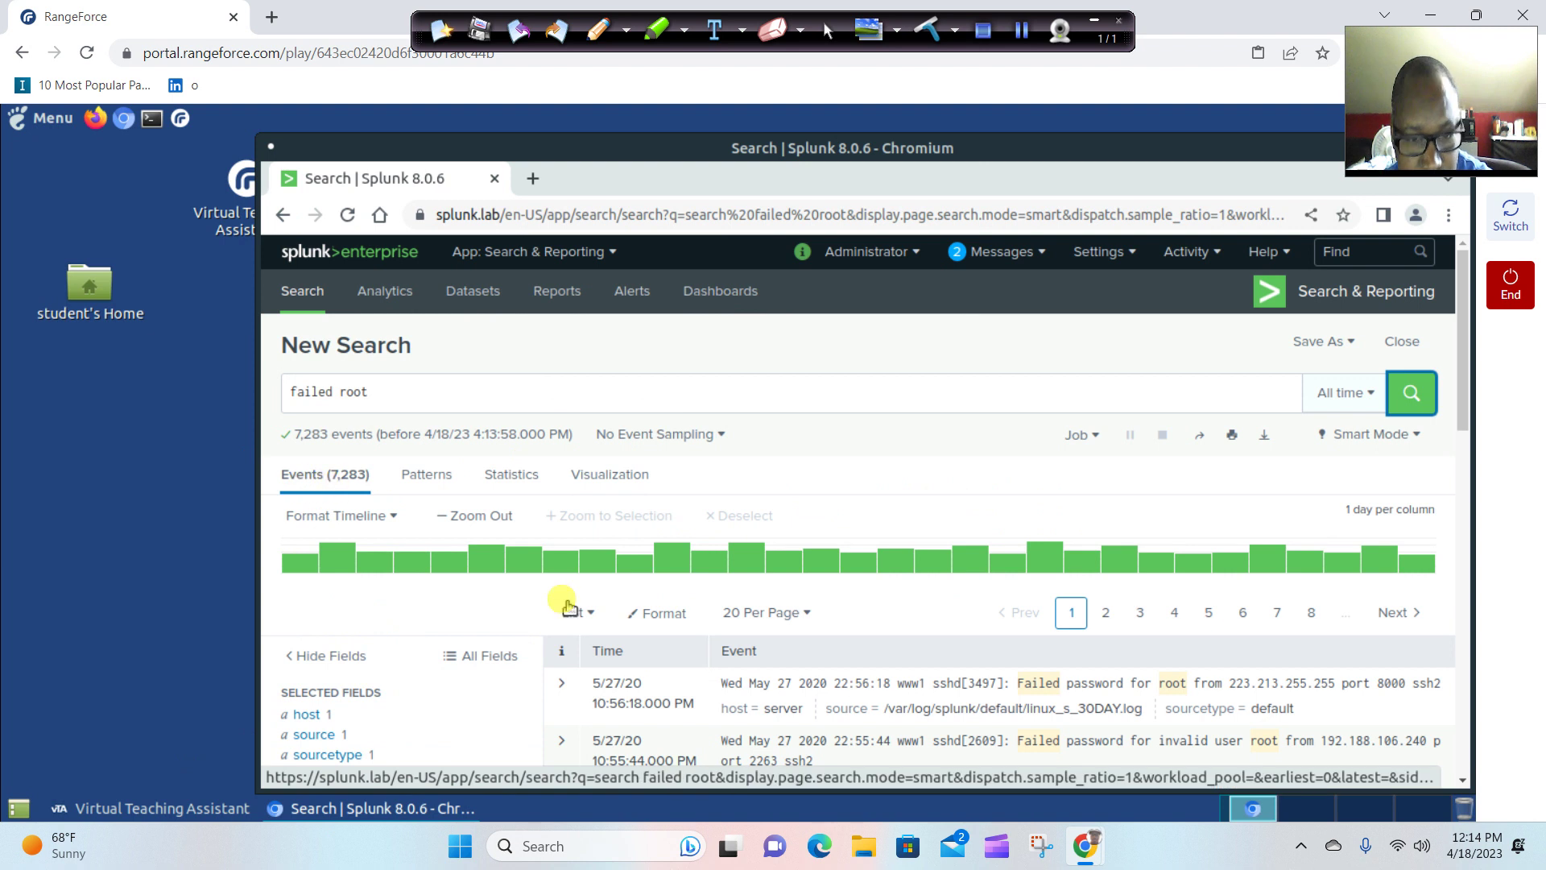
scroll(779, 668, "down", 1)
scroll(781, 668, "down", 5)
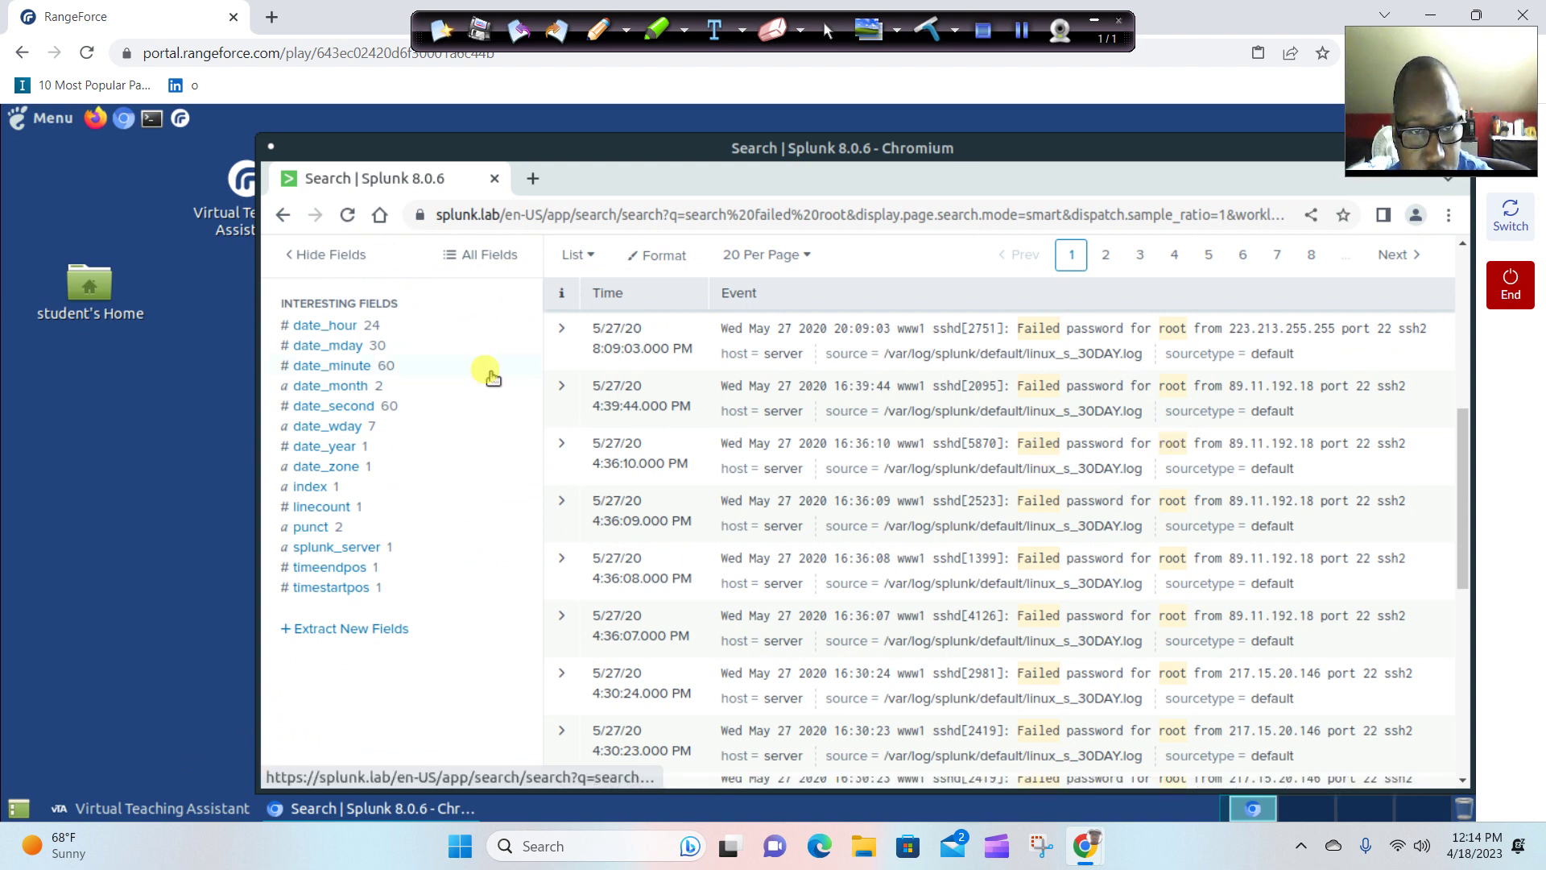
scroll(483, 372, "up", 5)
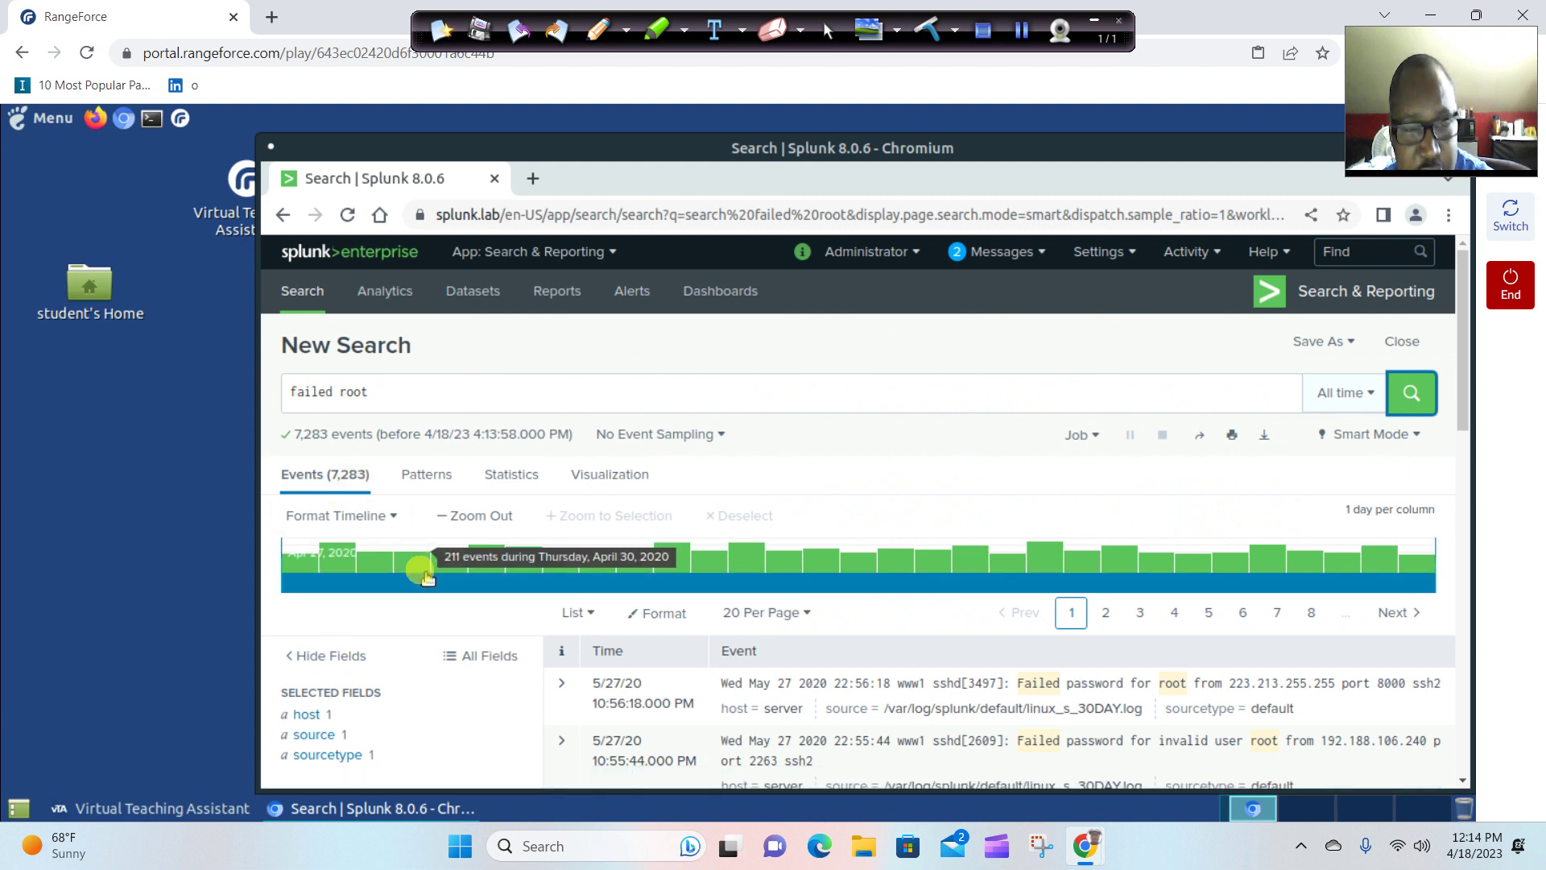
Answer 7283 for the failed-and-root count and continue to Quoted Term Searches.
left_click(193, 818)
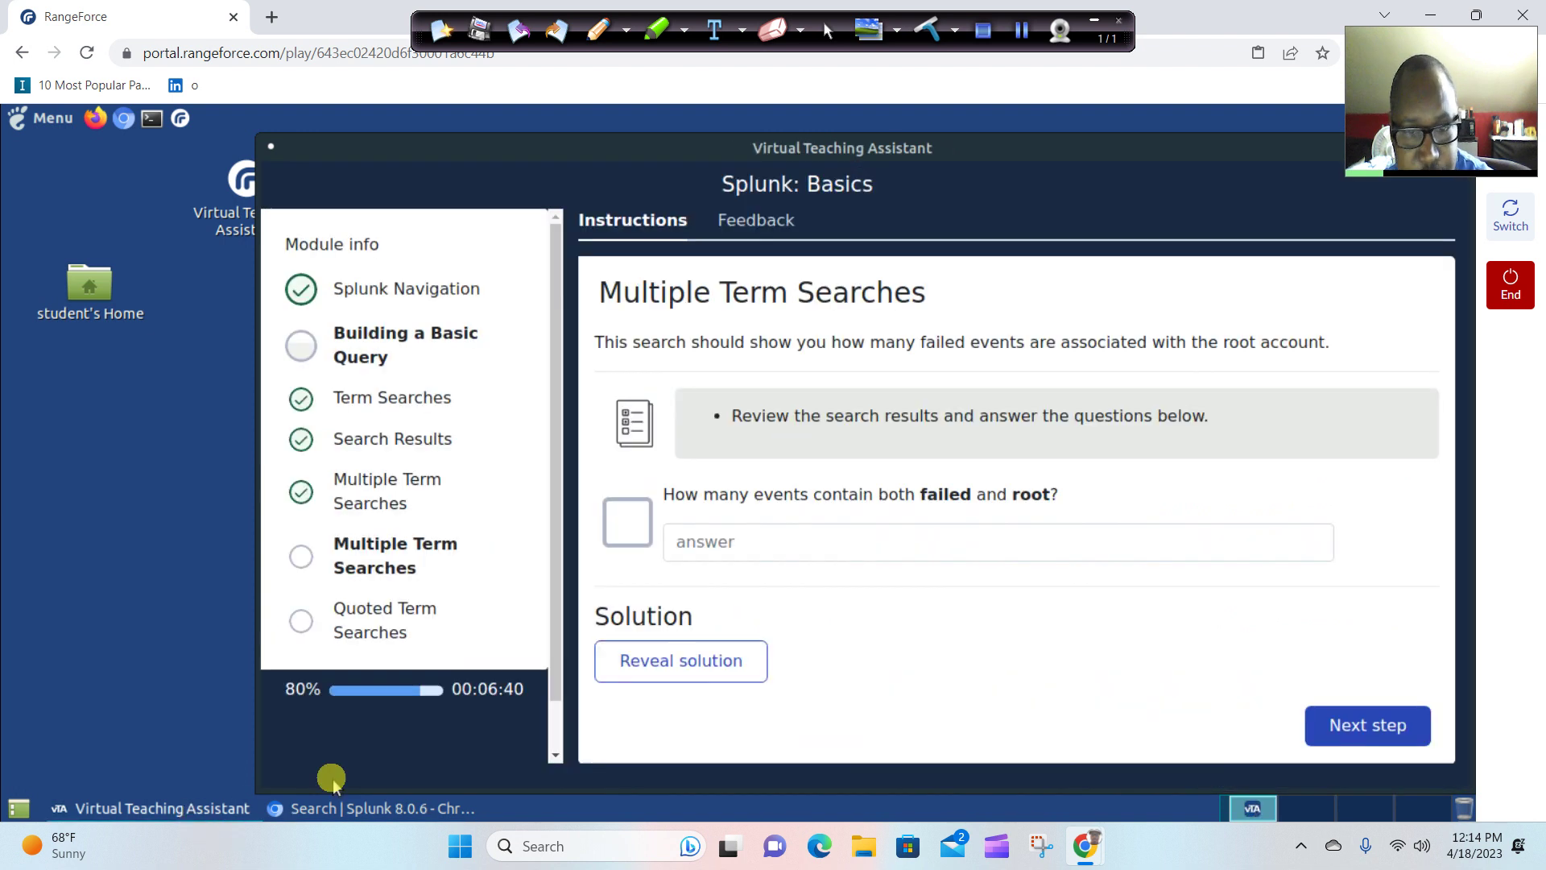
left_click(720, 554)
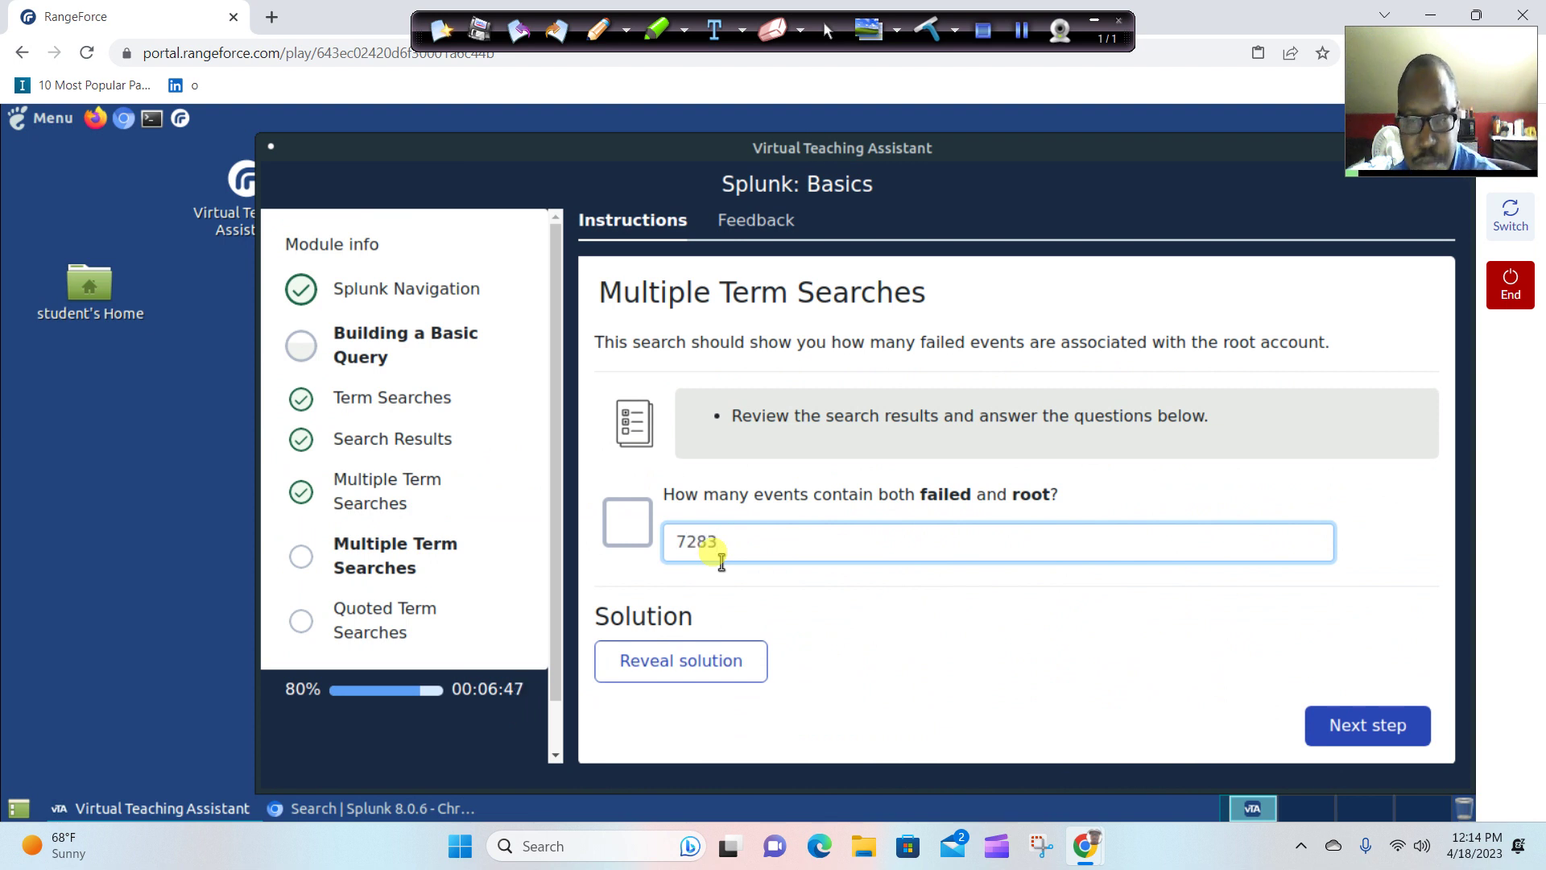
left_click(1135, 654)
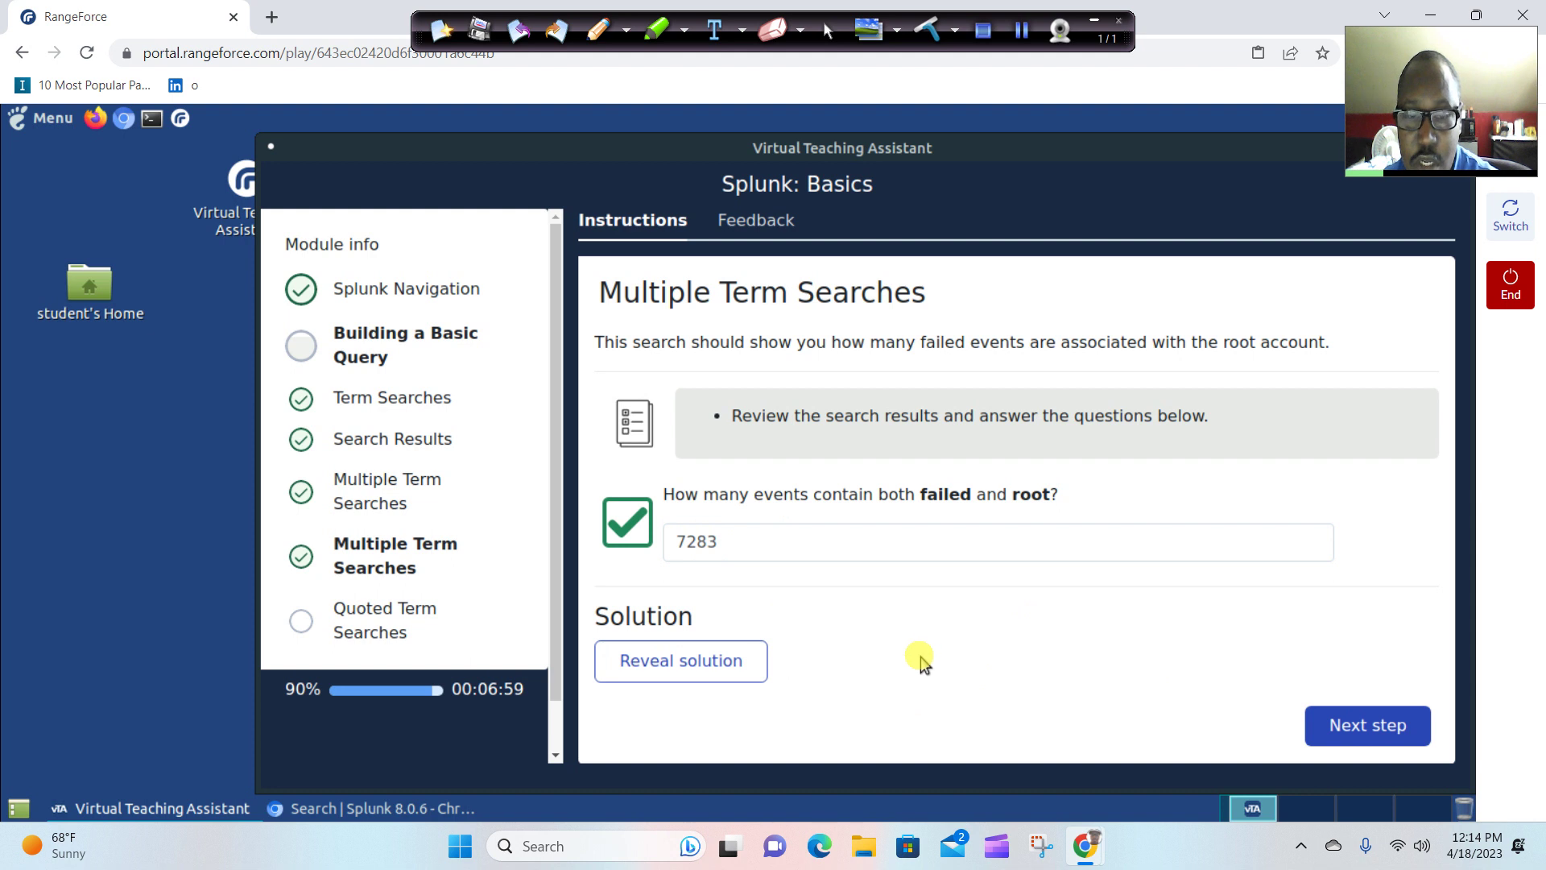
left_click(1340, 729)
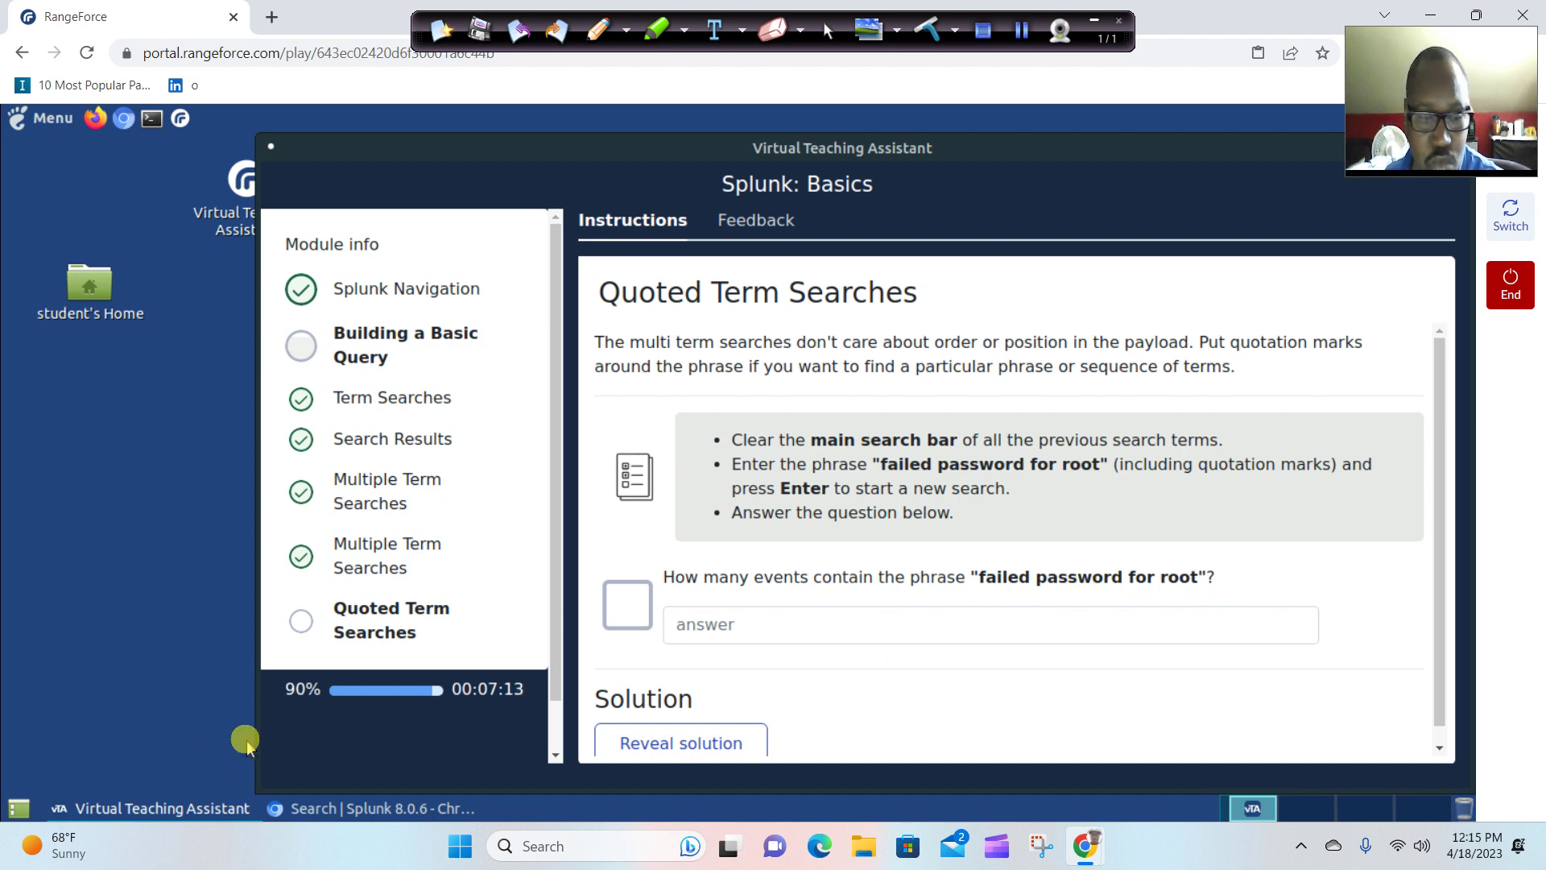
Rerun the Splunk search as failed password for root, getting 7,283 events.
left_click(212, 814)
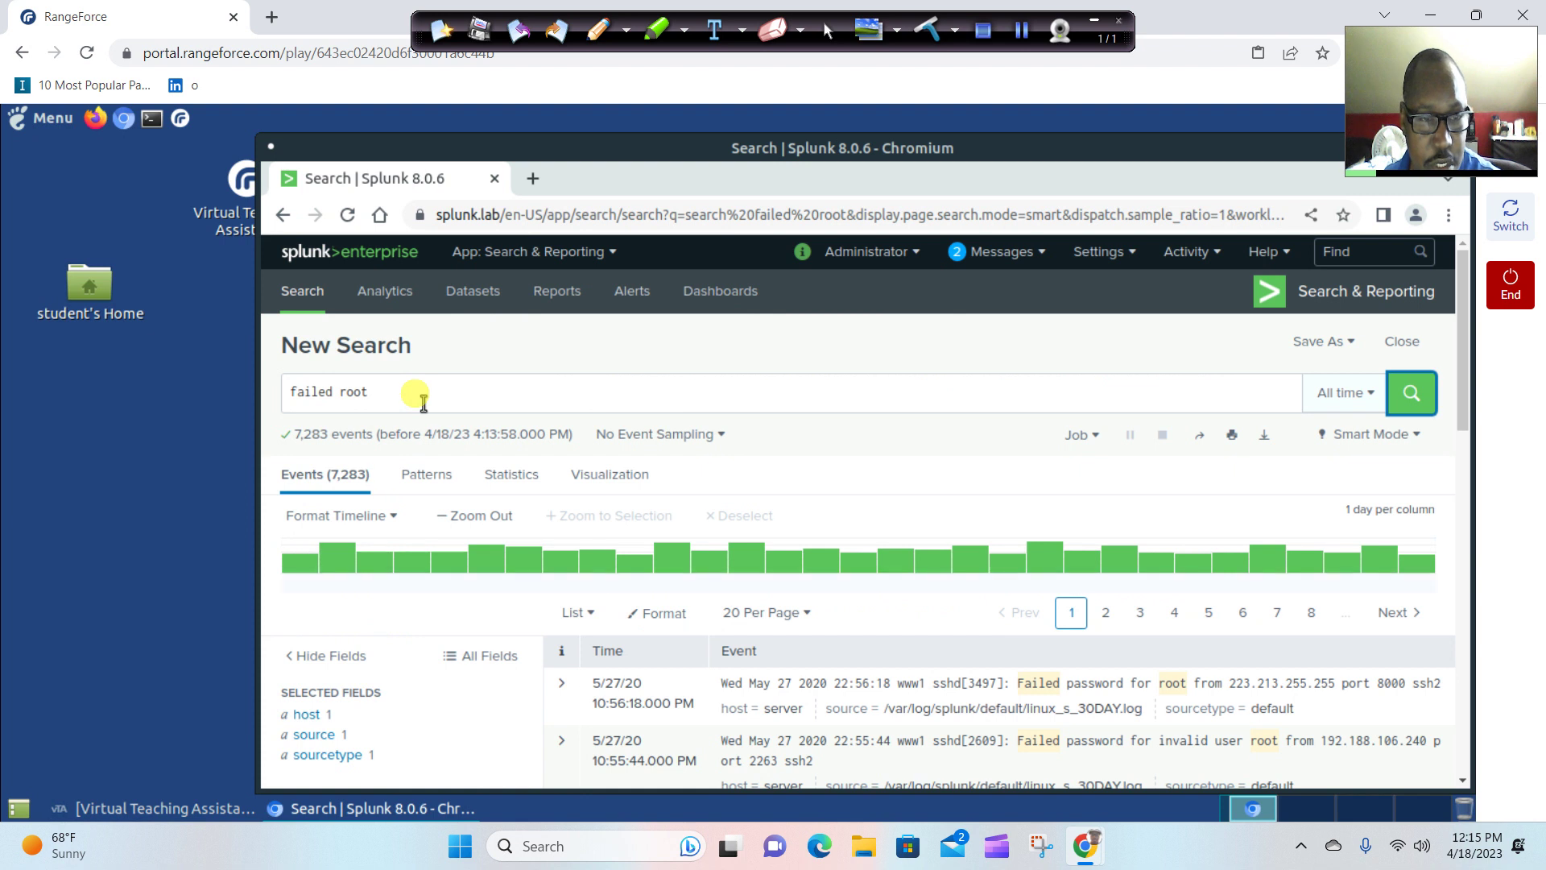
left_click(348, 398)
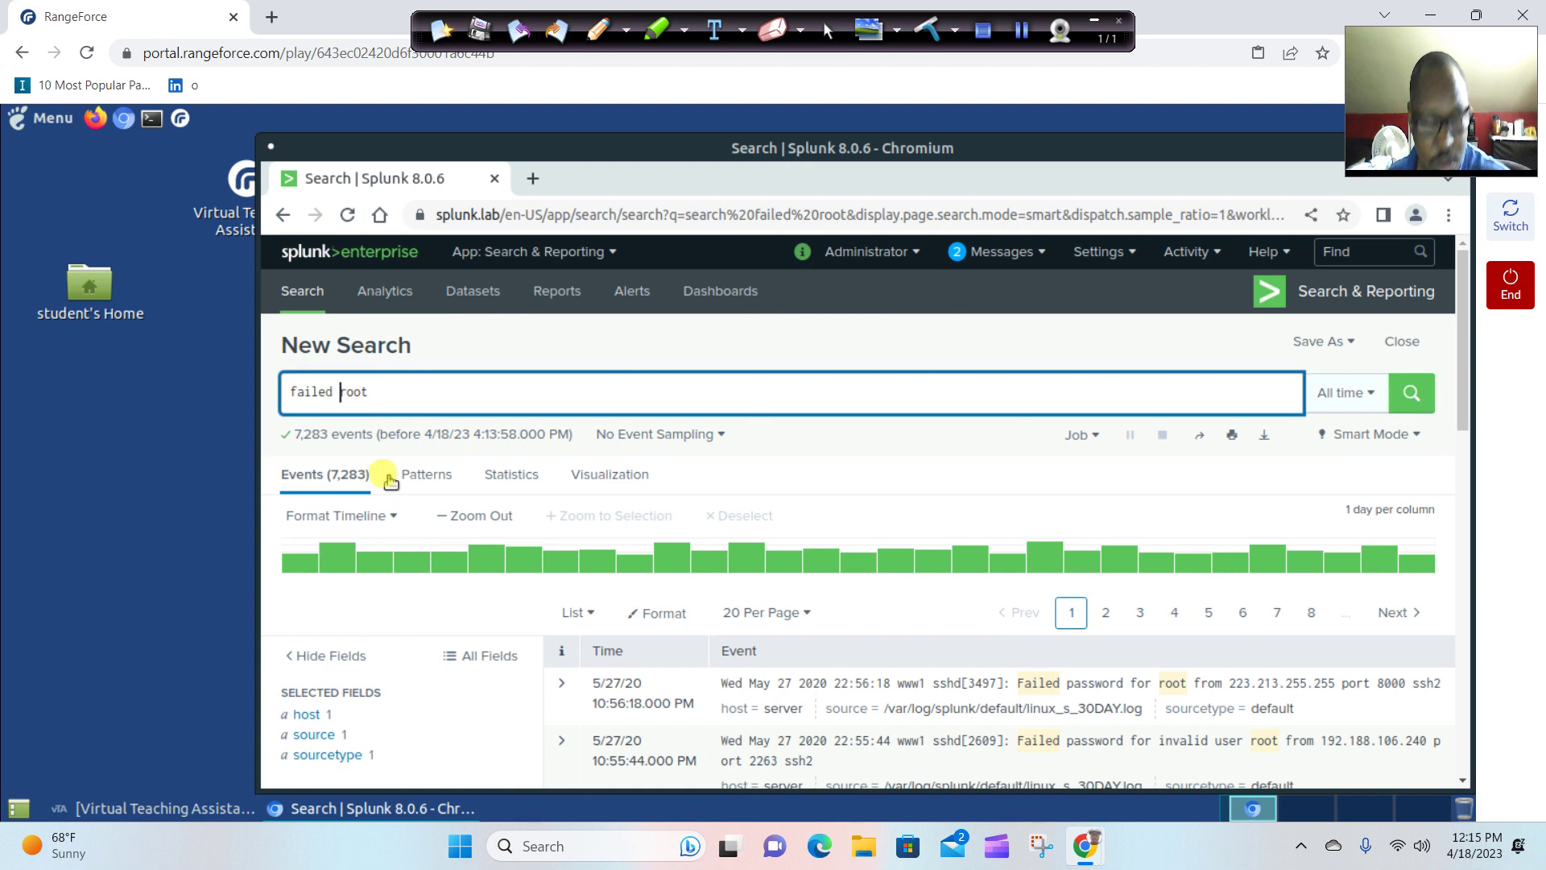
type("passwor")
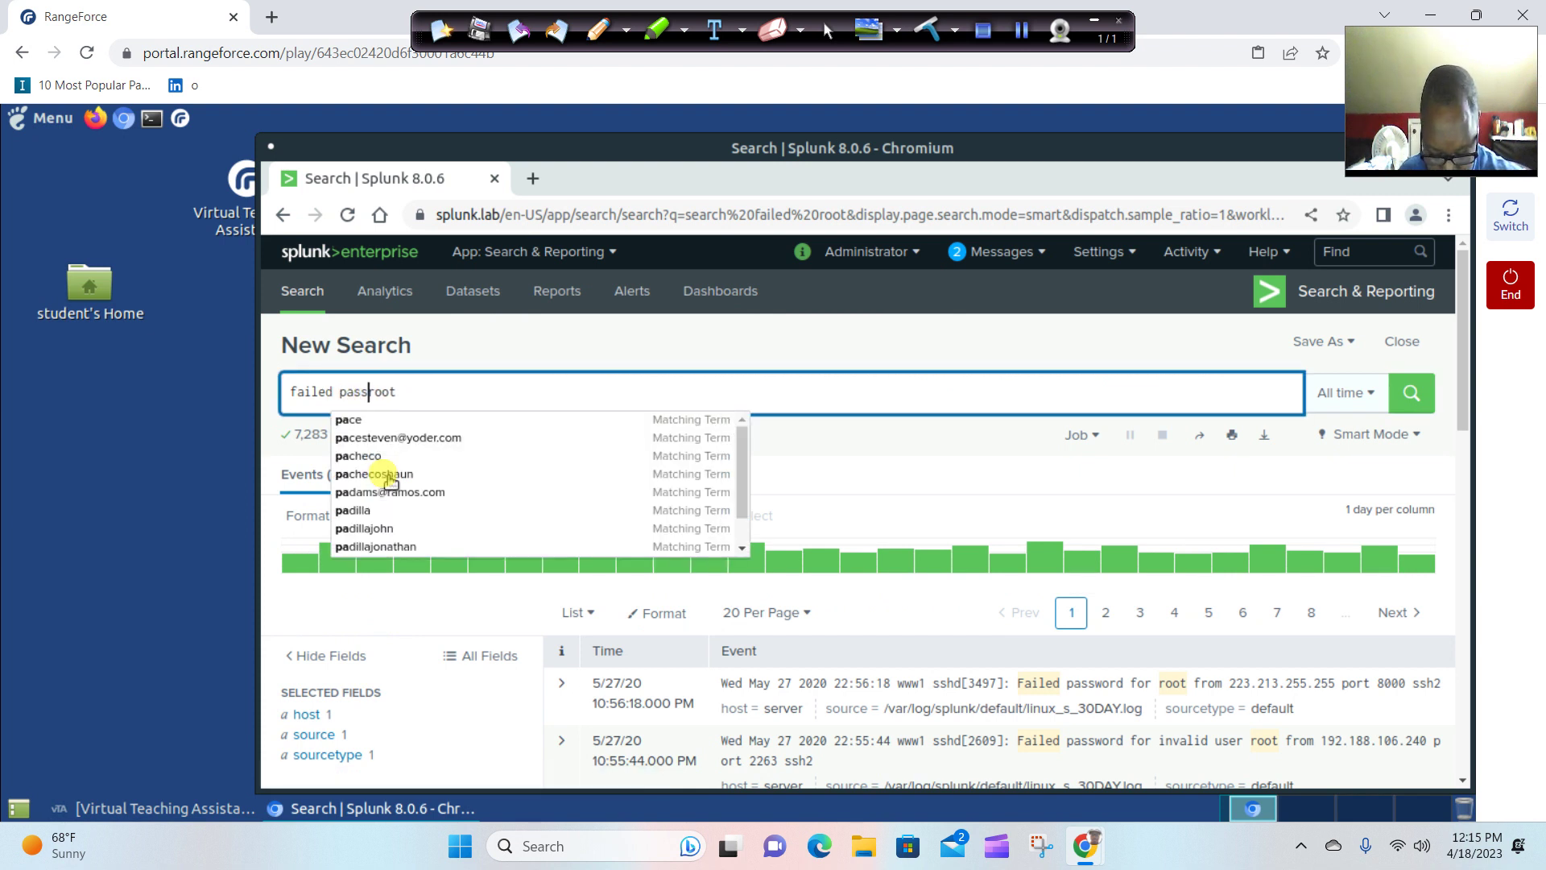
type("d for")
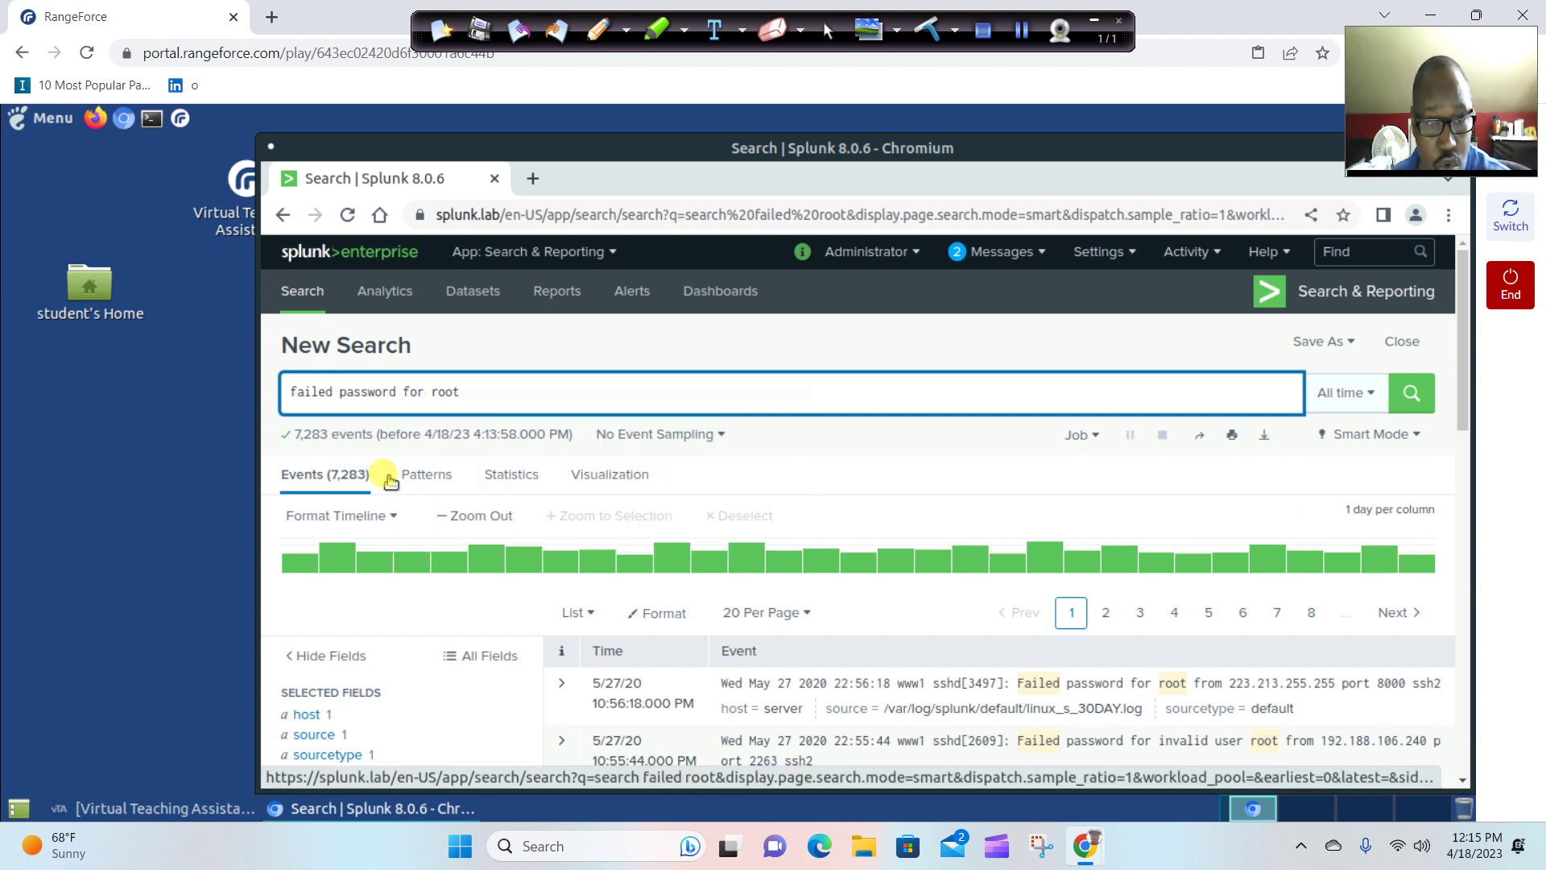
left_click(1430, 402)
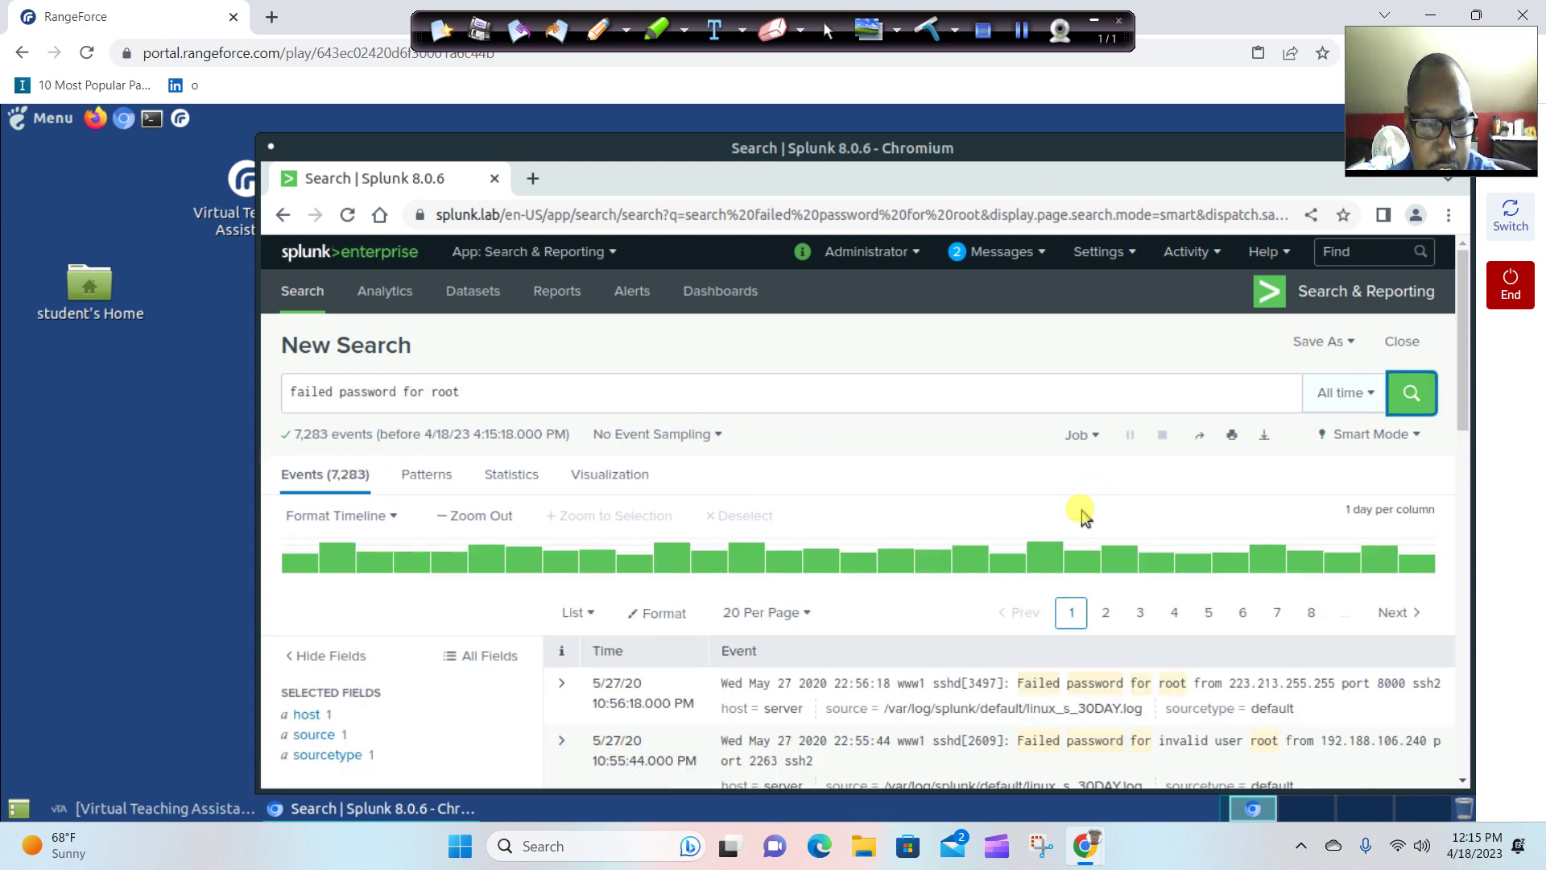
left_click(153, 810)
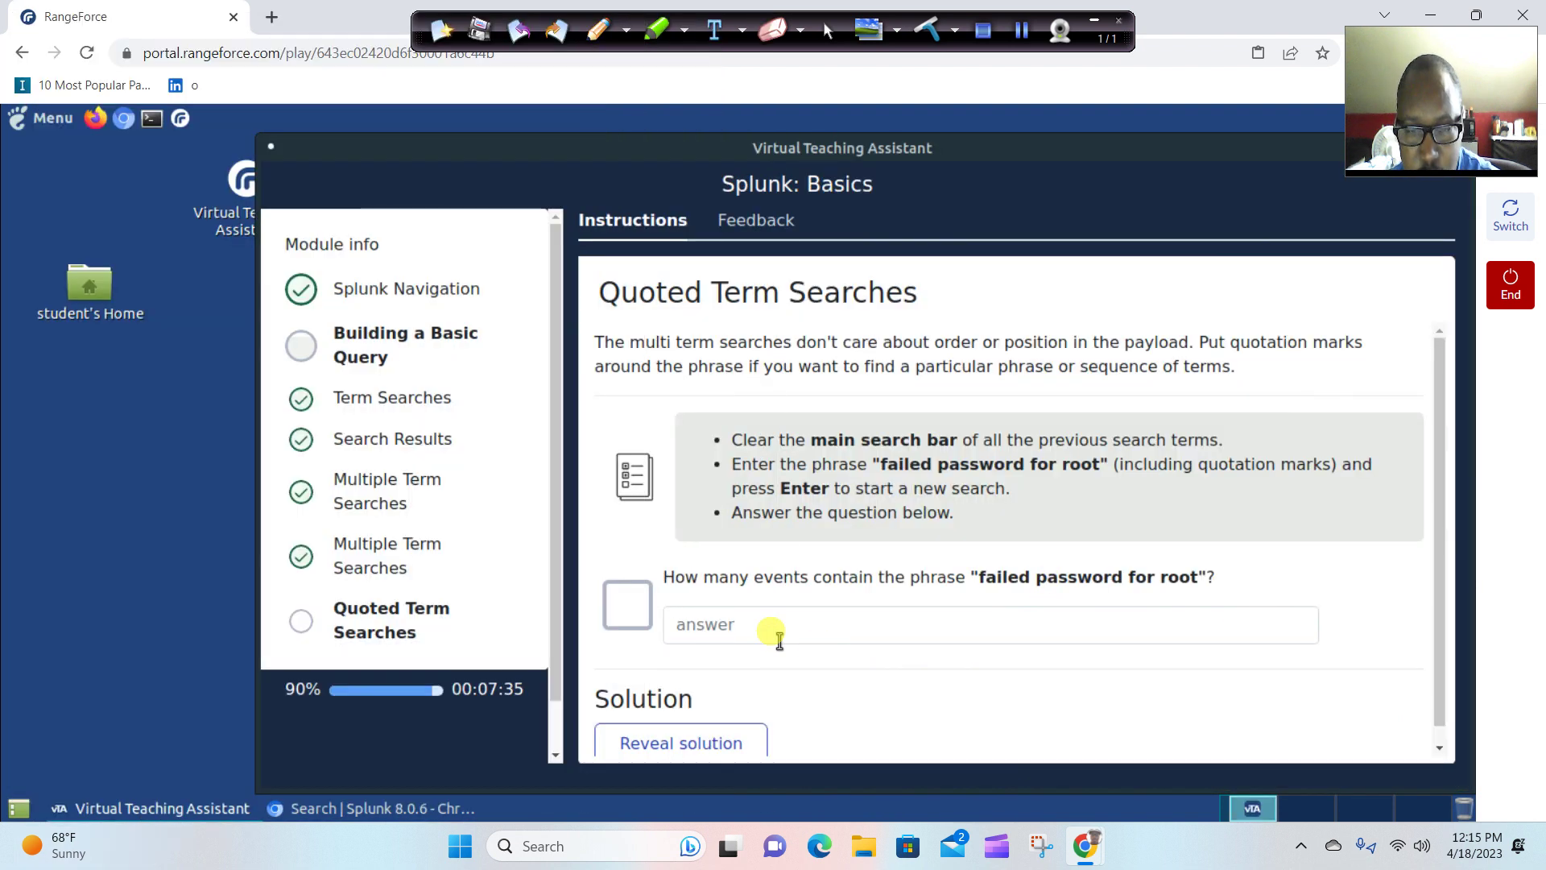
Submit 7283 as the phrase-count answer, which is marked incorrect.
left_click(777, 635)
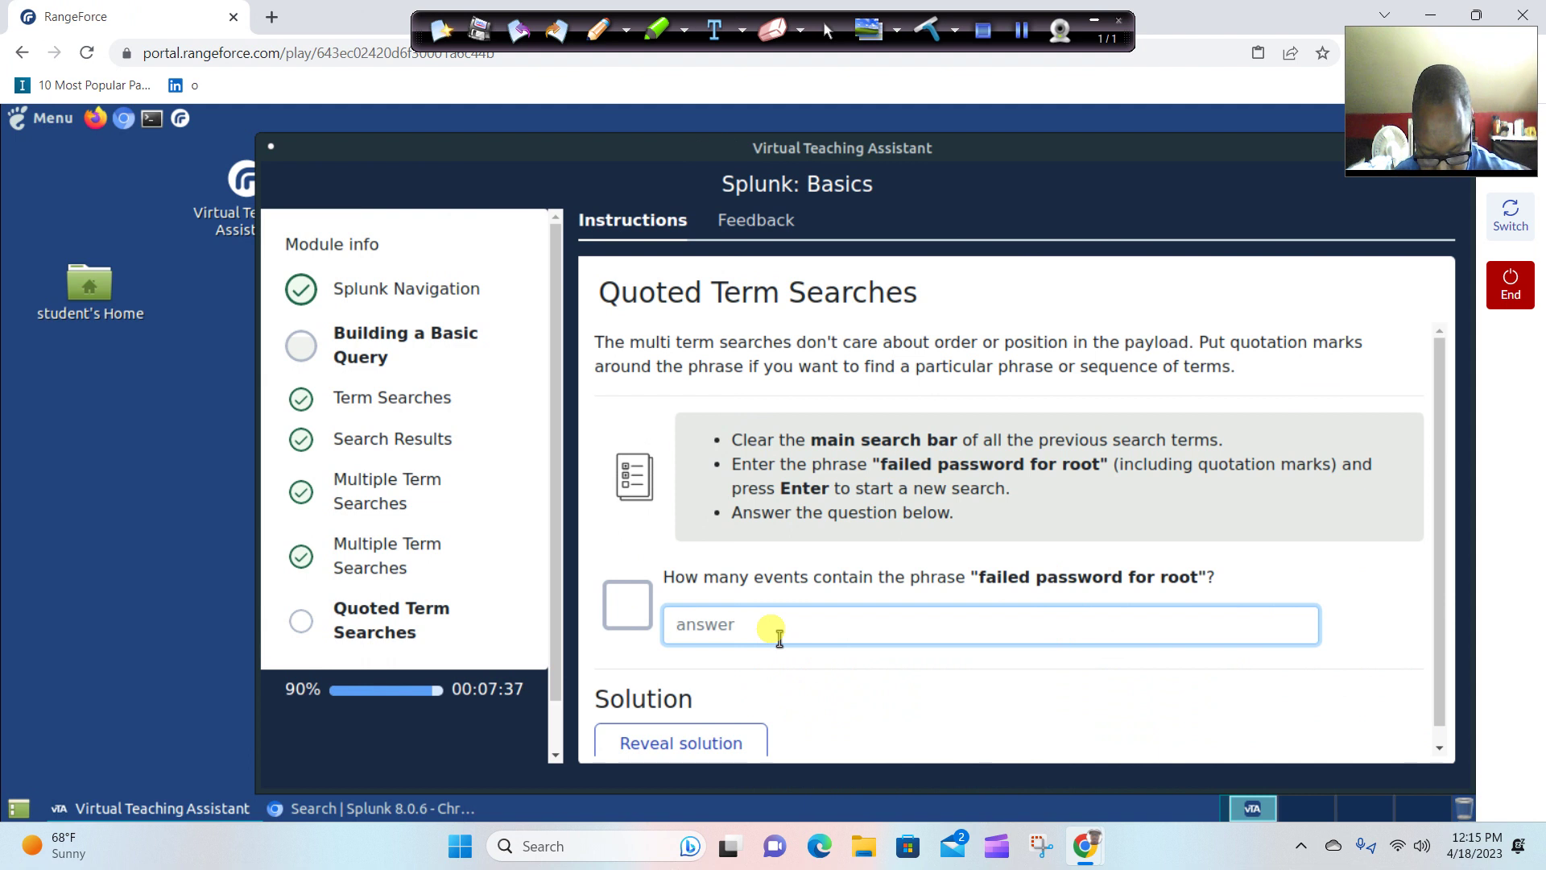
type("7283")
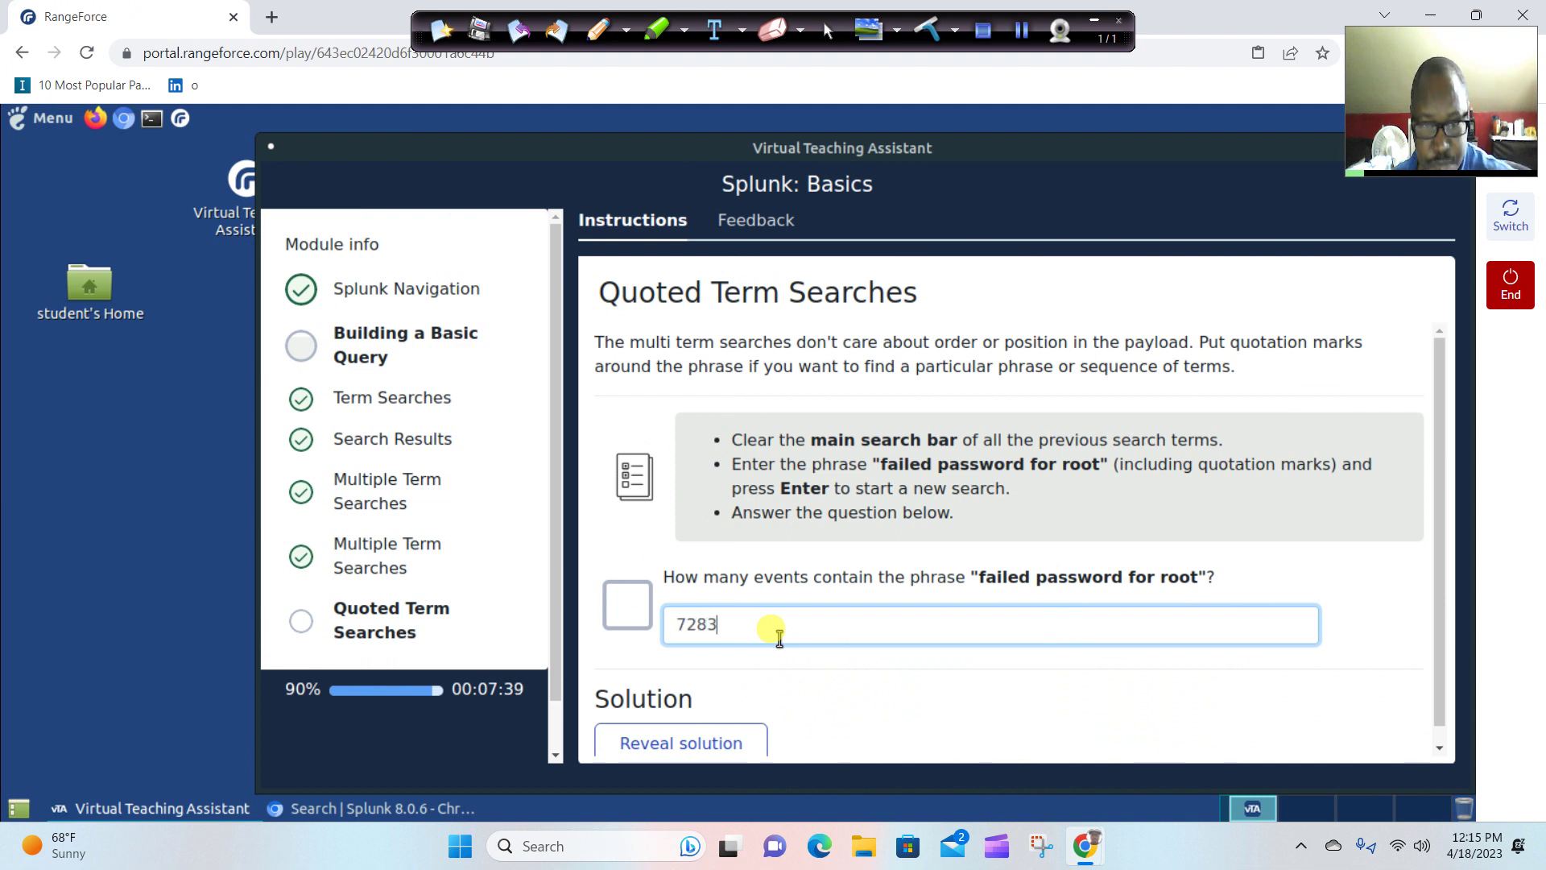
left_click(882, 700)
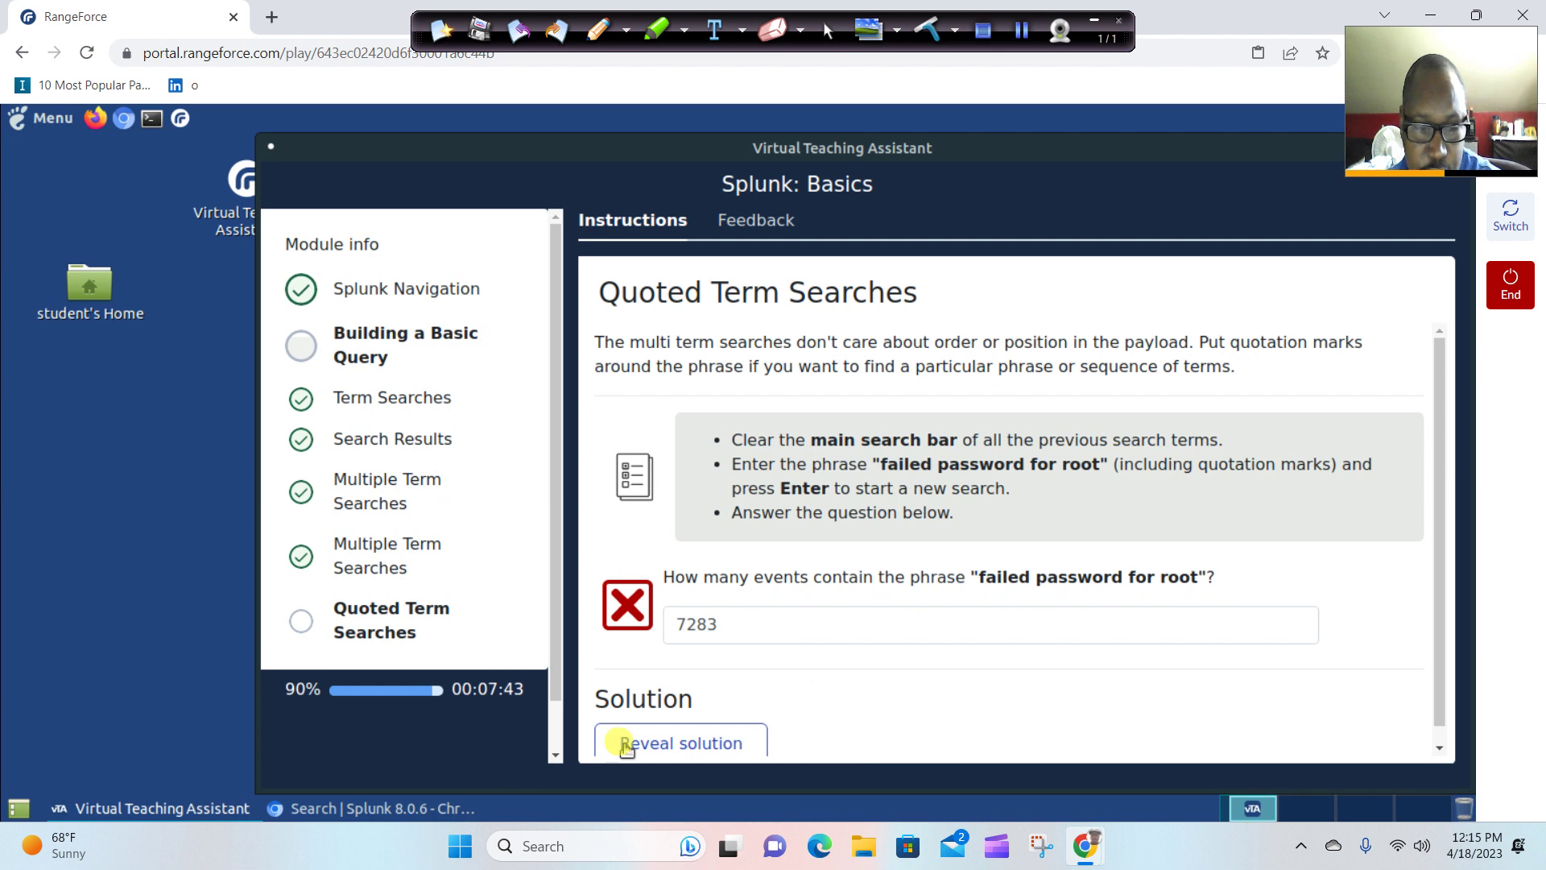
Re-examine the failed password for root query in Splunk's search box.
left_click(357, 809)
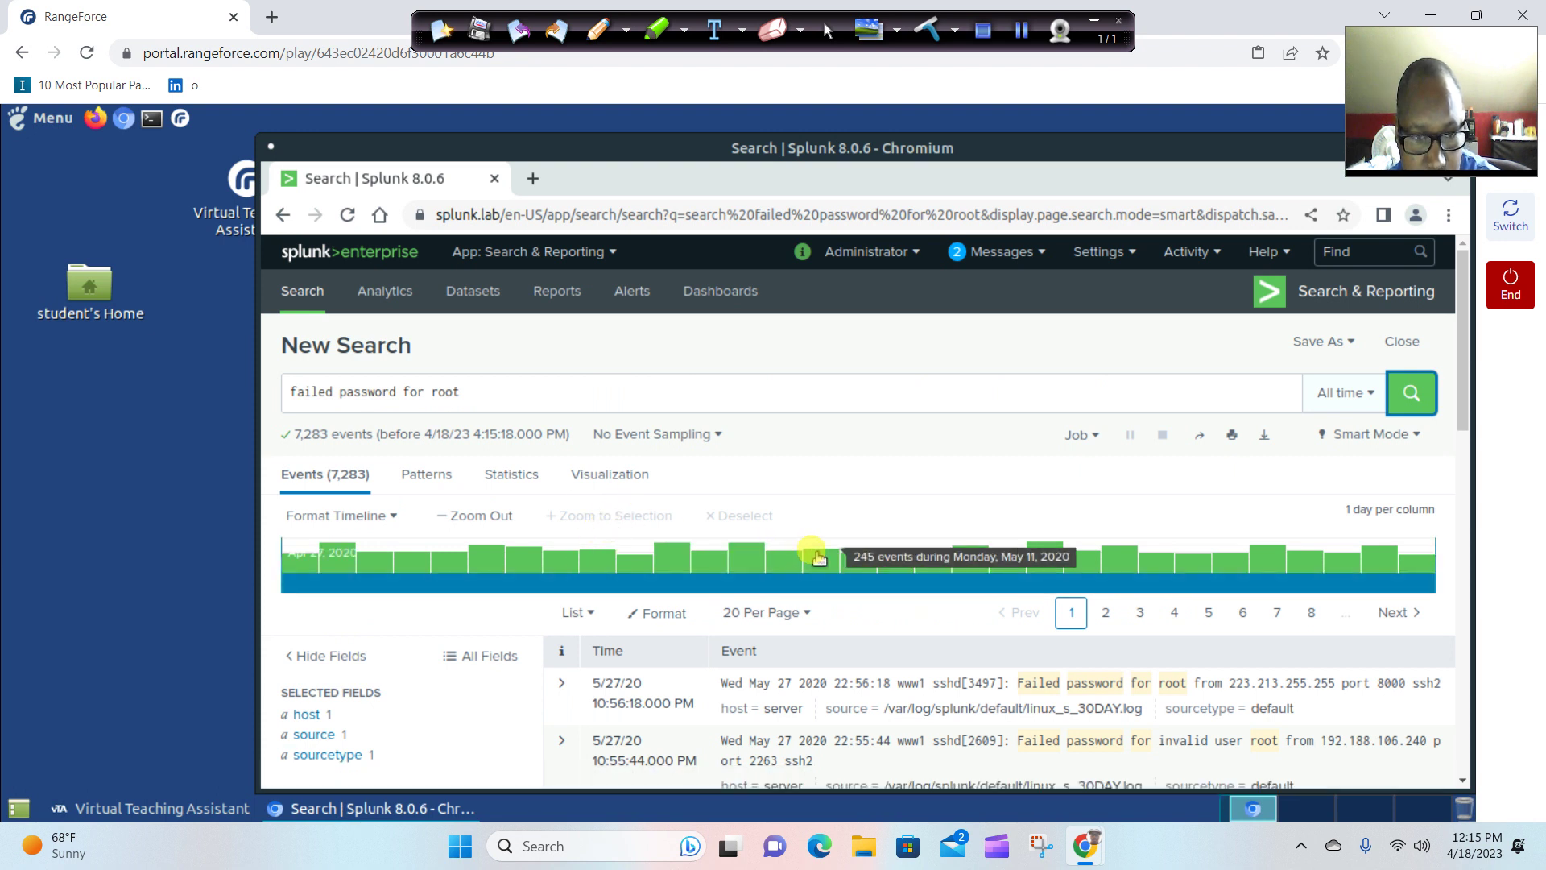
scroll(805, 549, "down", 3)
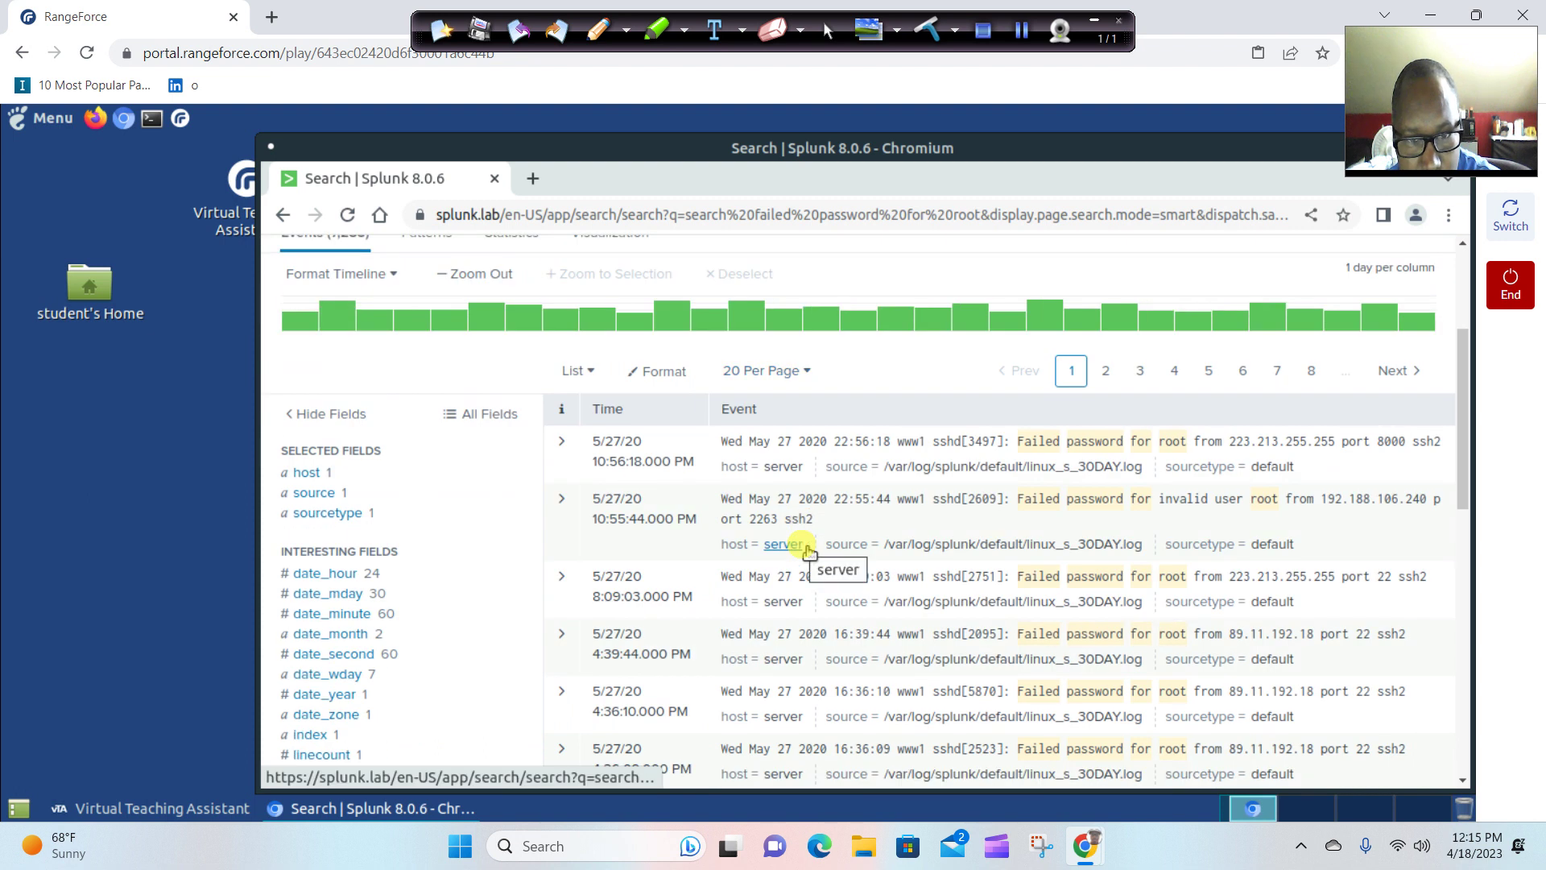
scroll(787, 556, "up", 3)
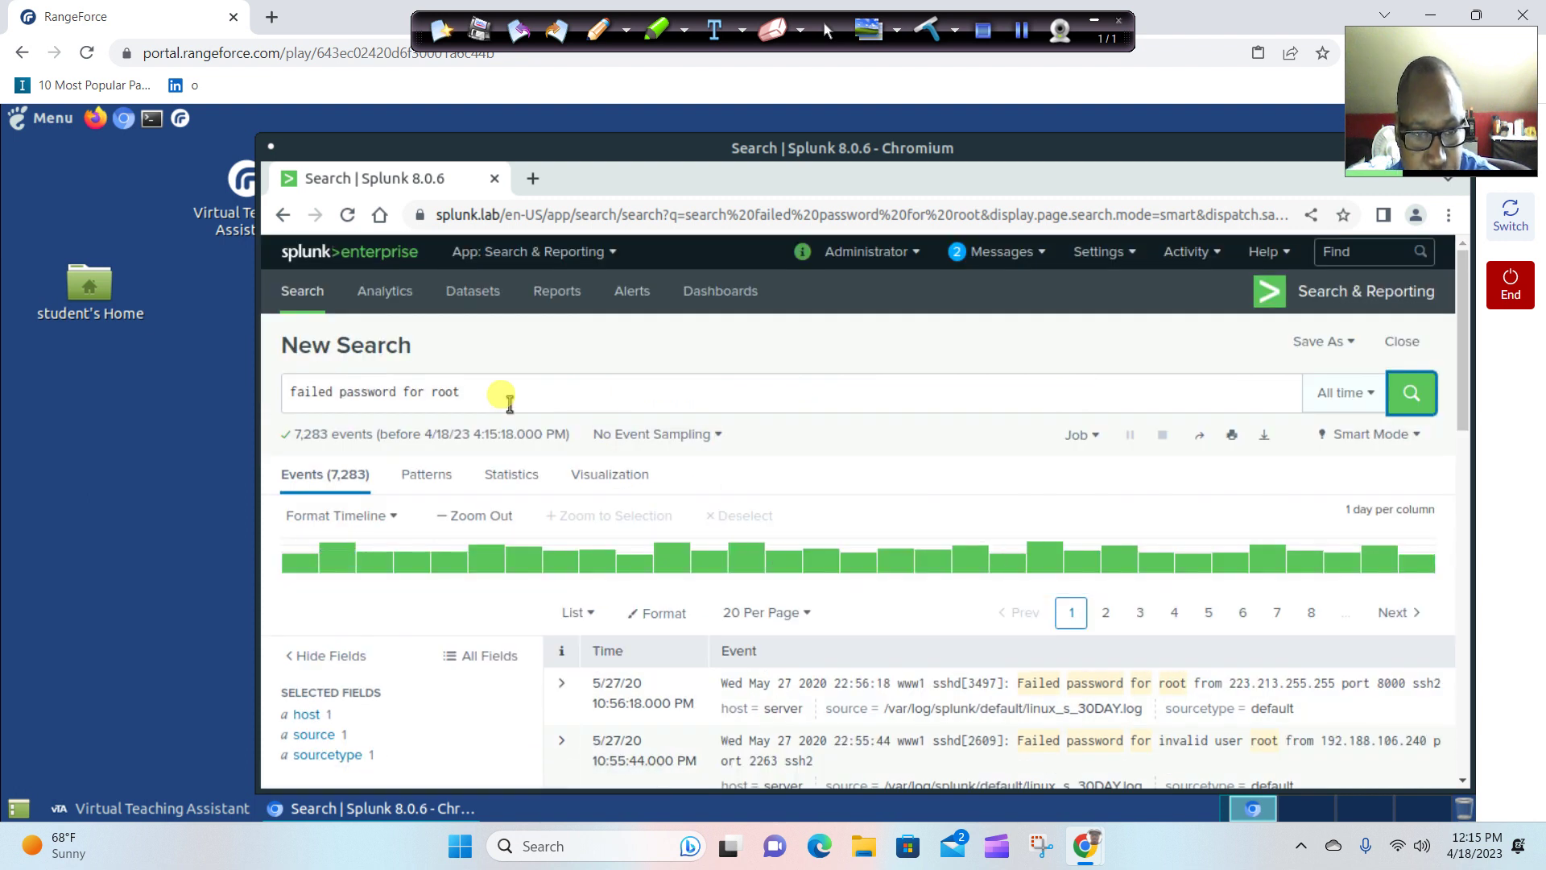
left_click_drag(500, 392, 264, 389)
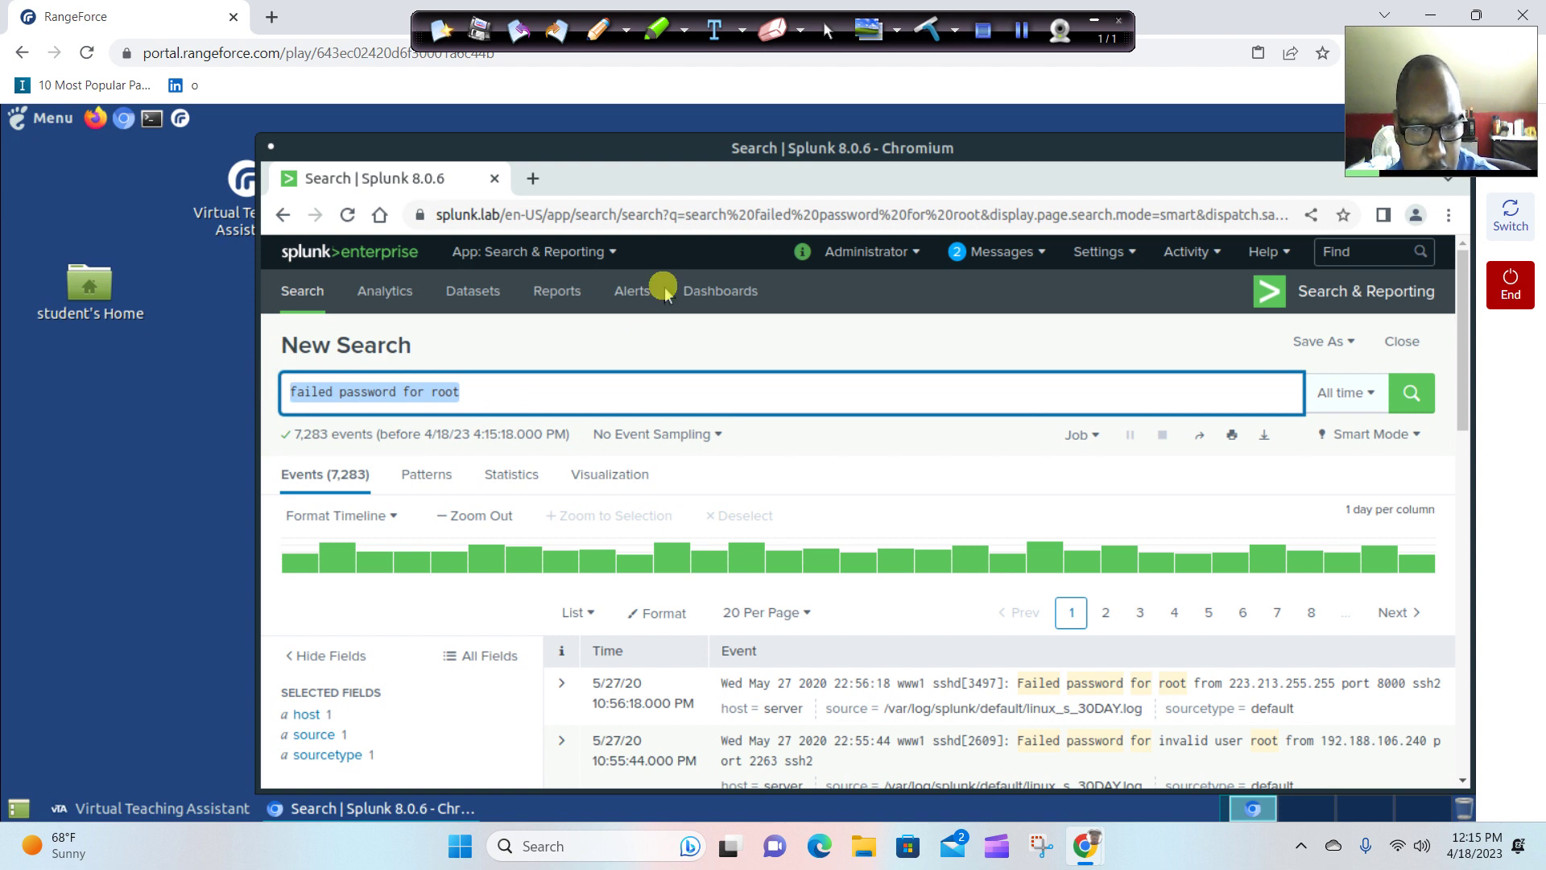
left_click(635, 414)
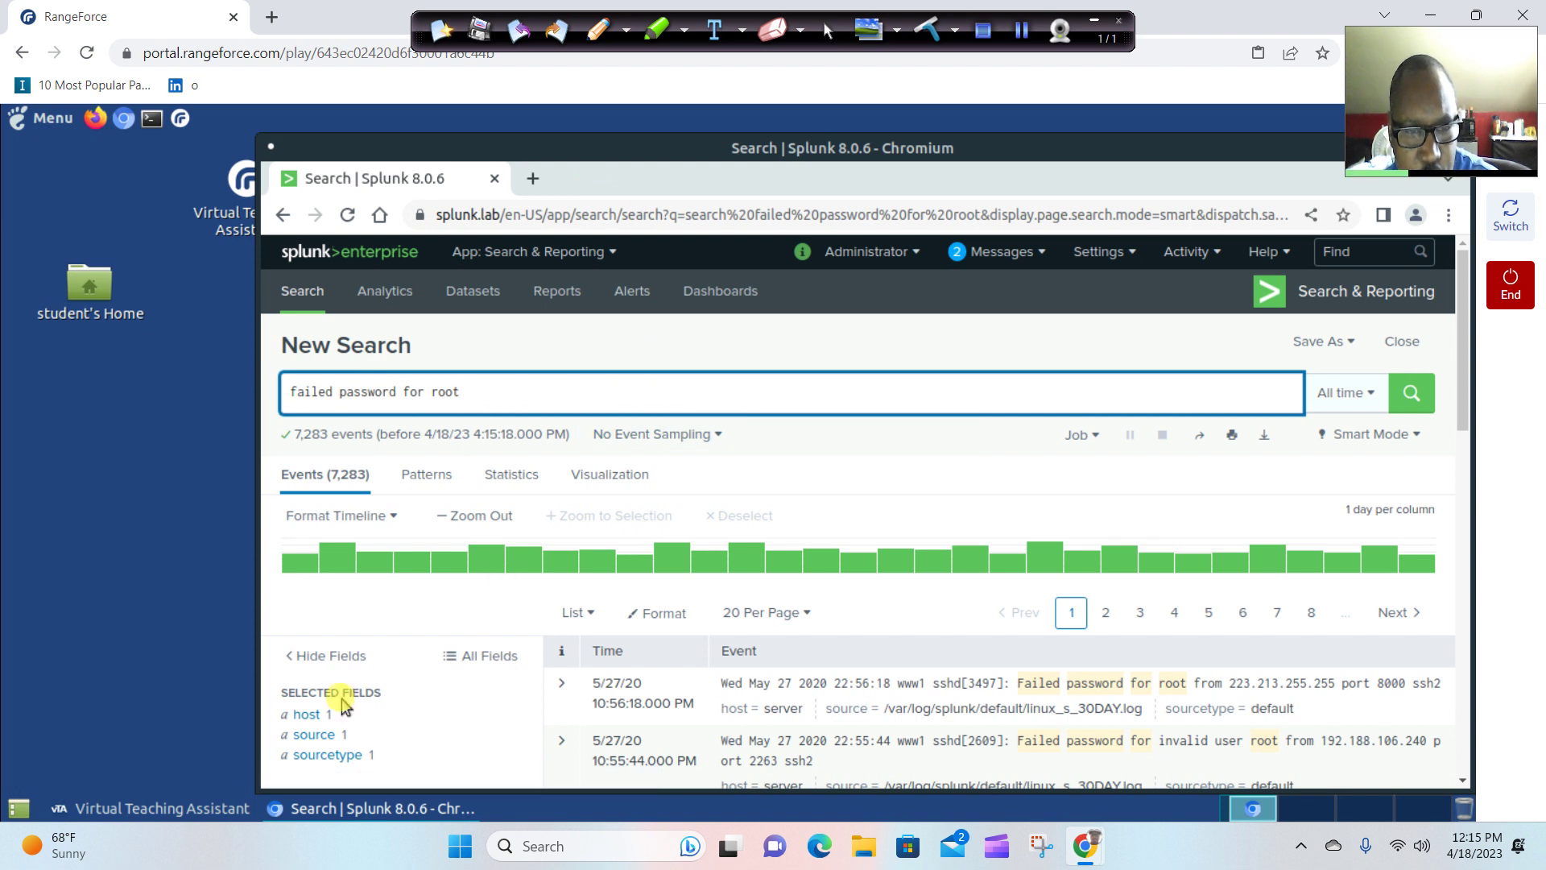
left_click(194, 812)
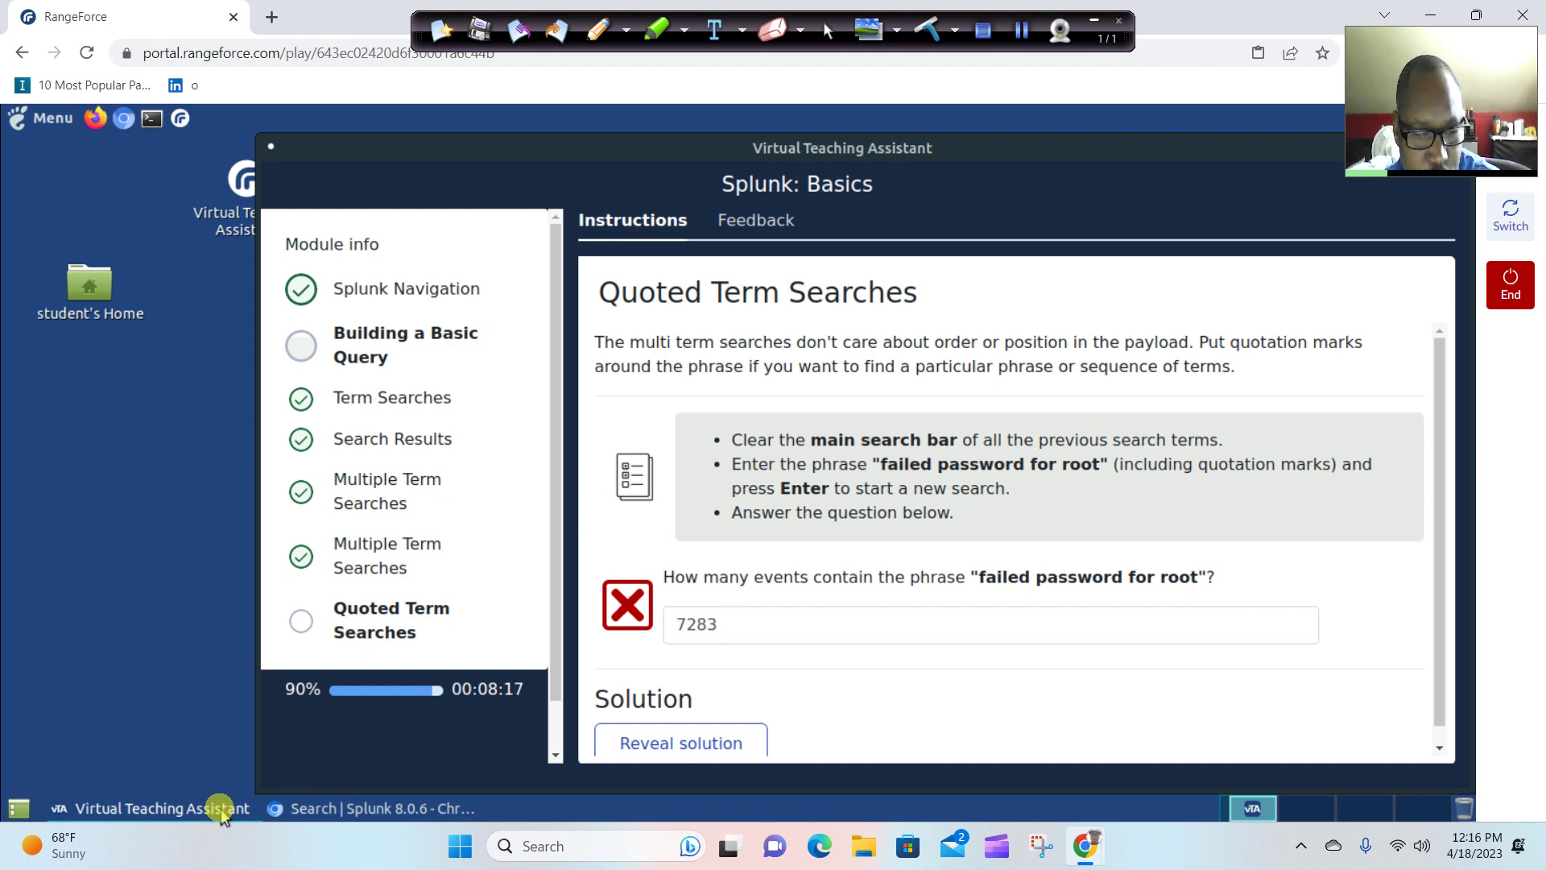
Wrap the query in double quotes to search "failed password for root", returning 7,282 events.
left_click(310, 808)
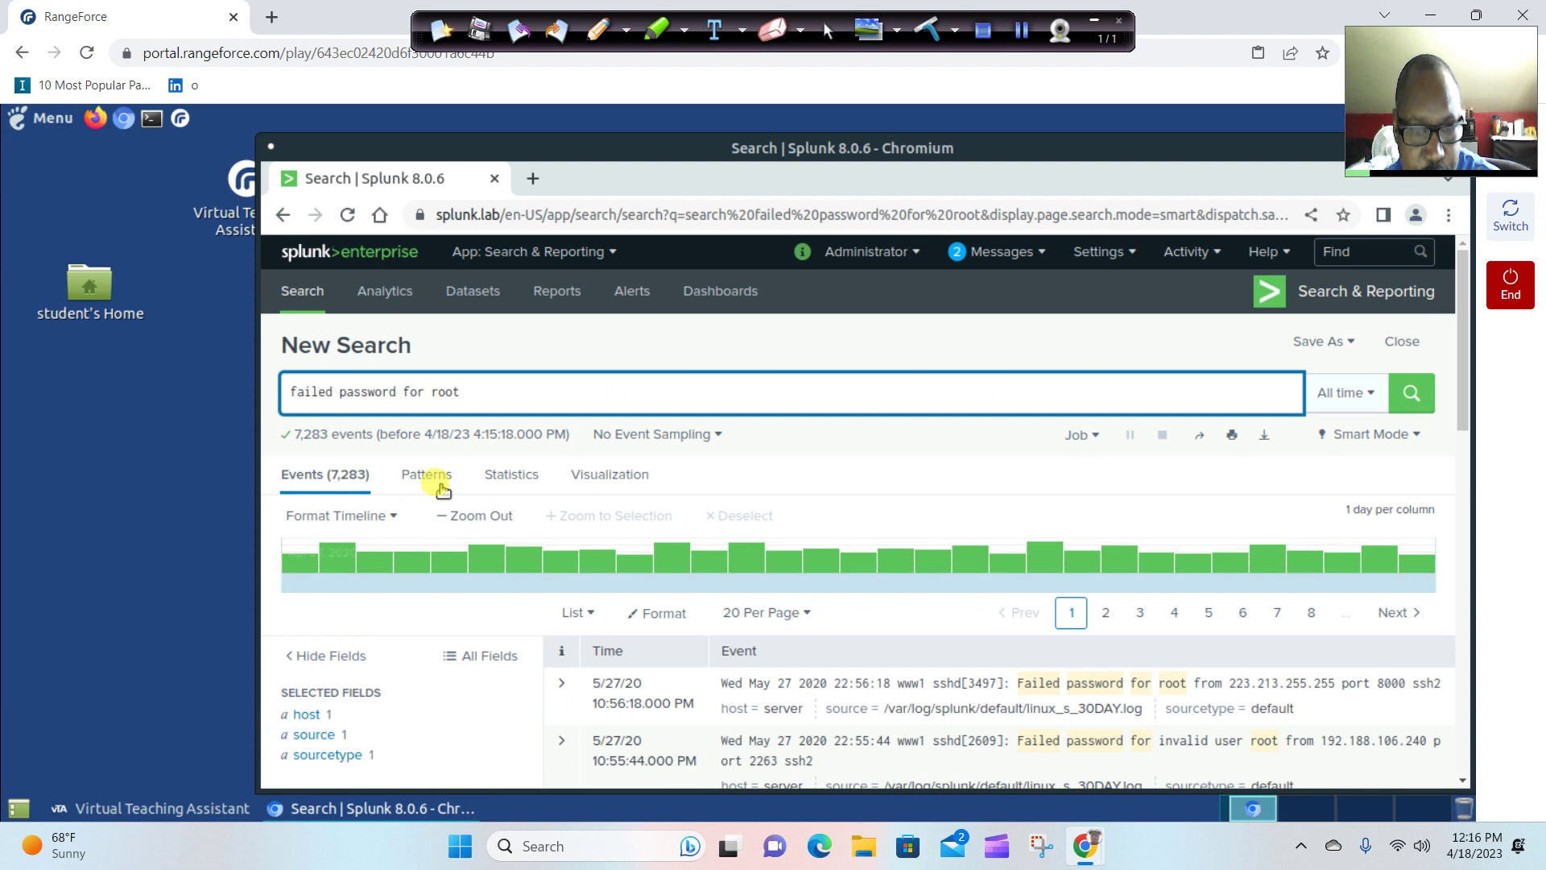
type("\"")
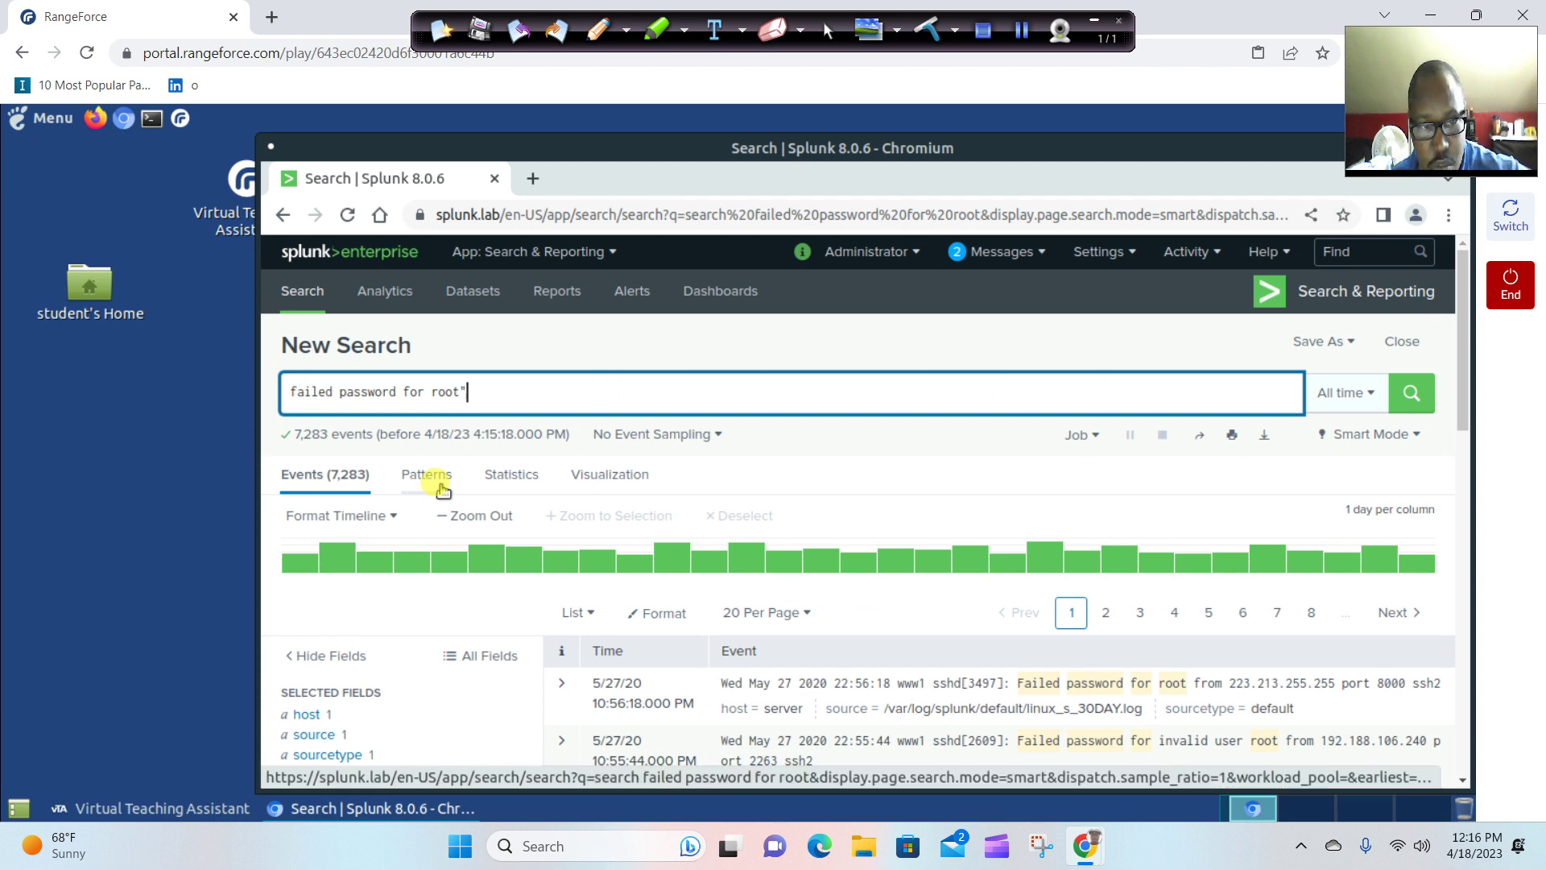
left_click(295, 403)
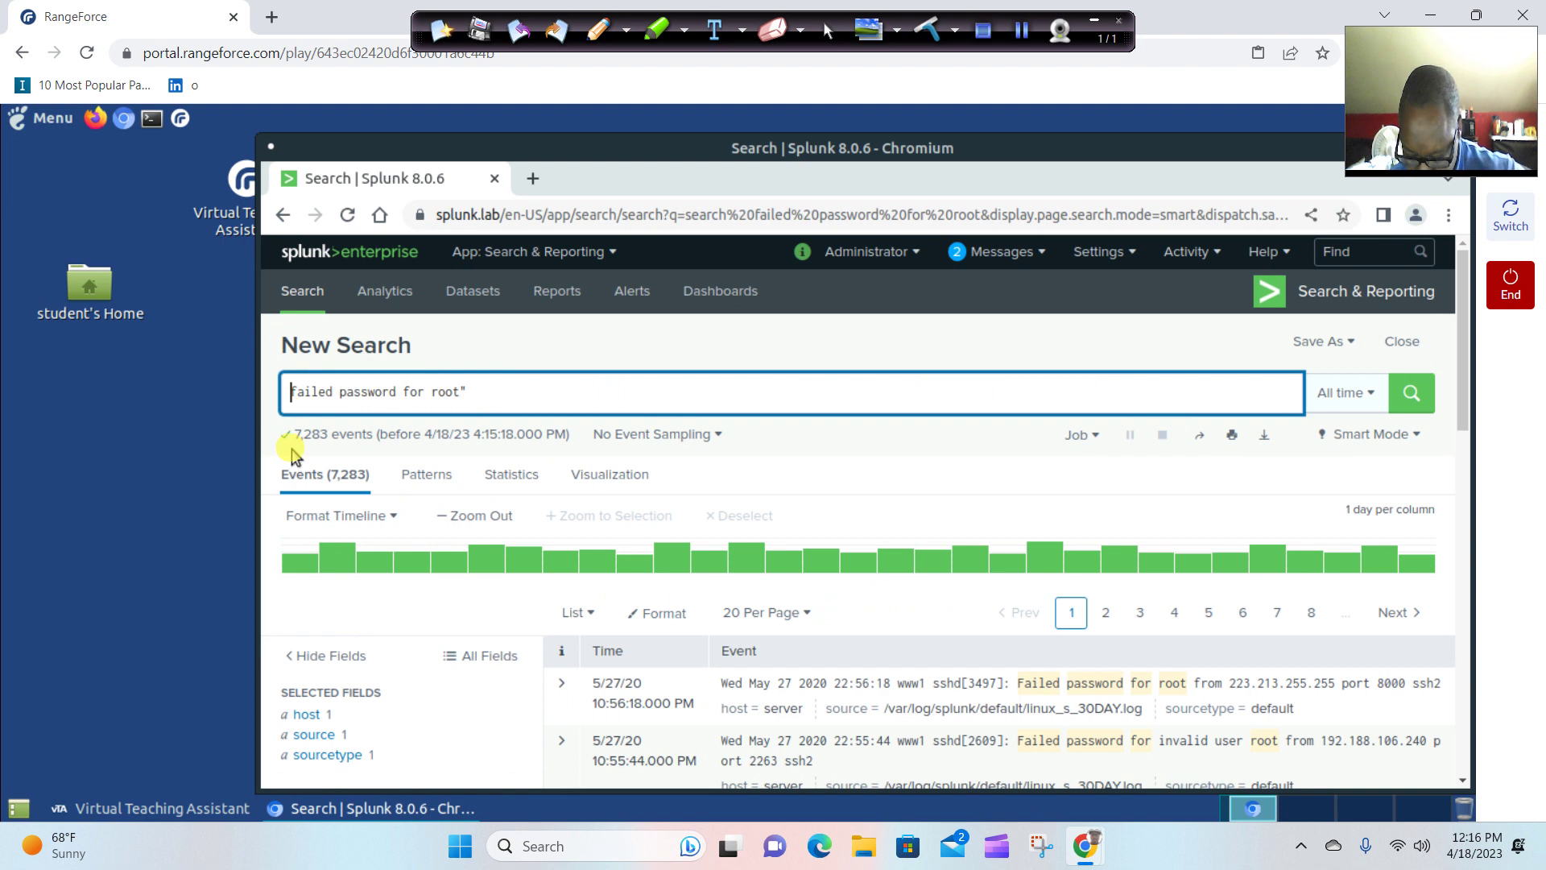
type("\"")
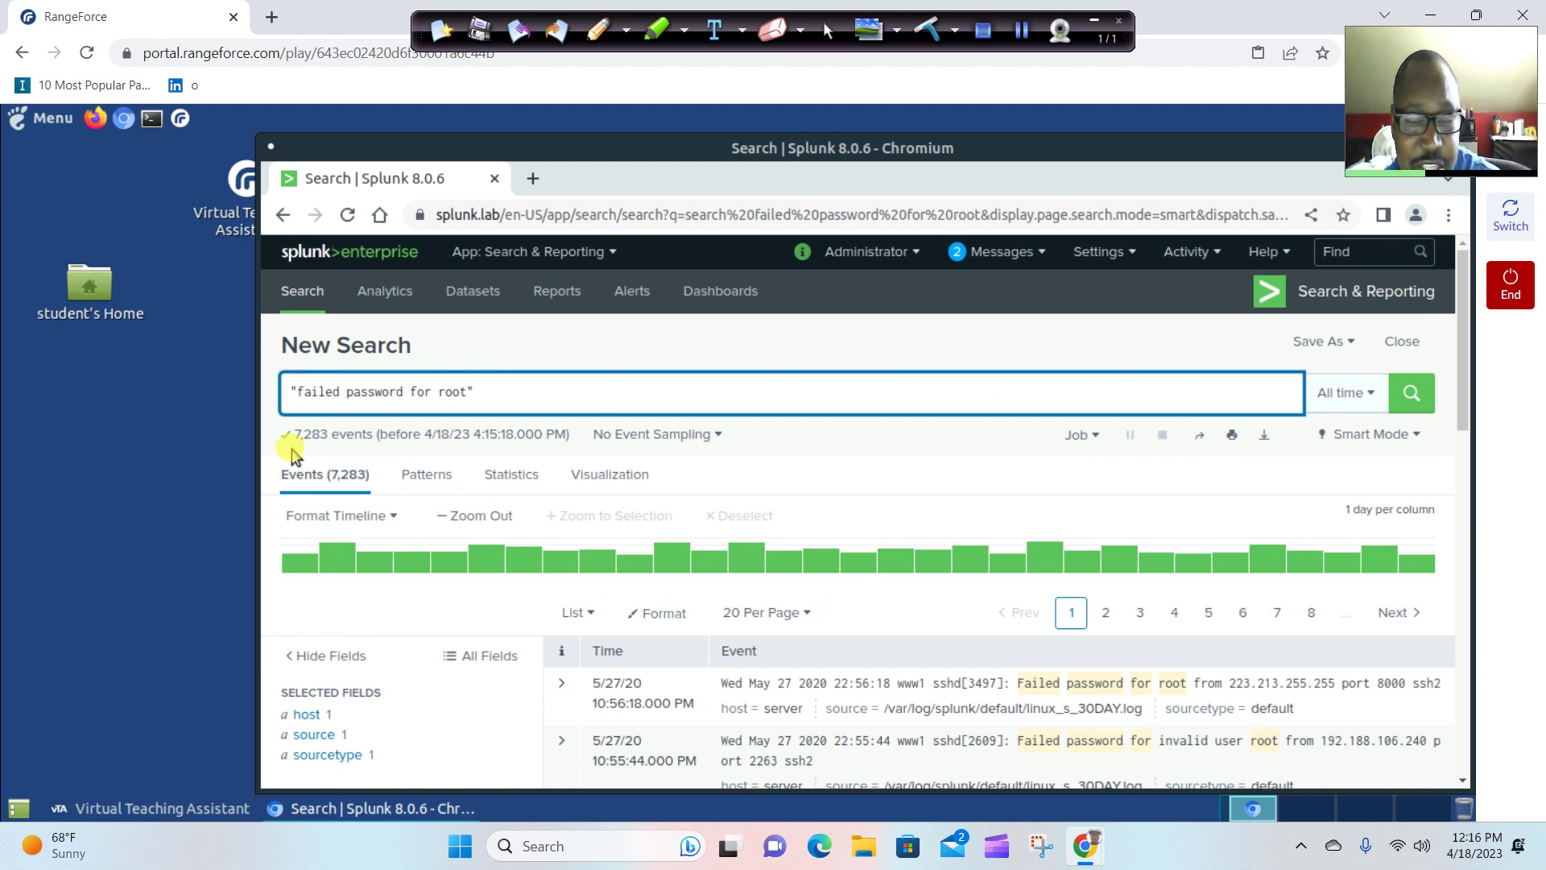
left_click(1409, 398)
left_click(1420, 417)
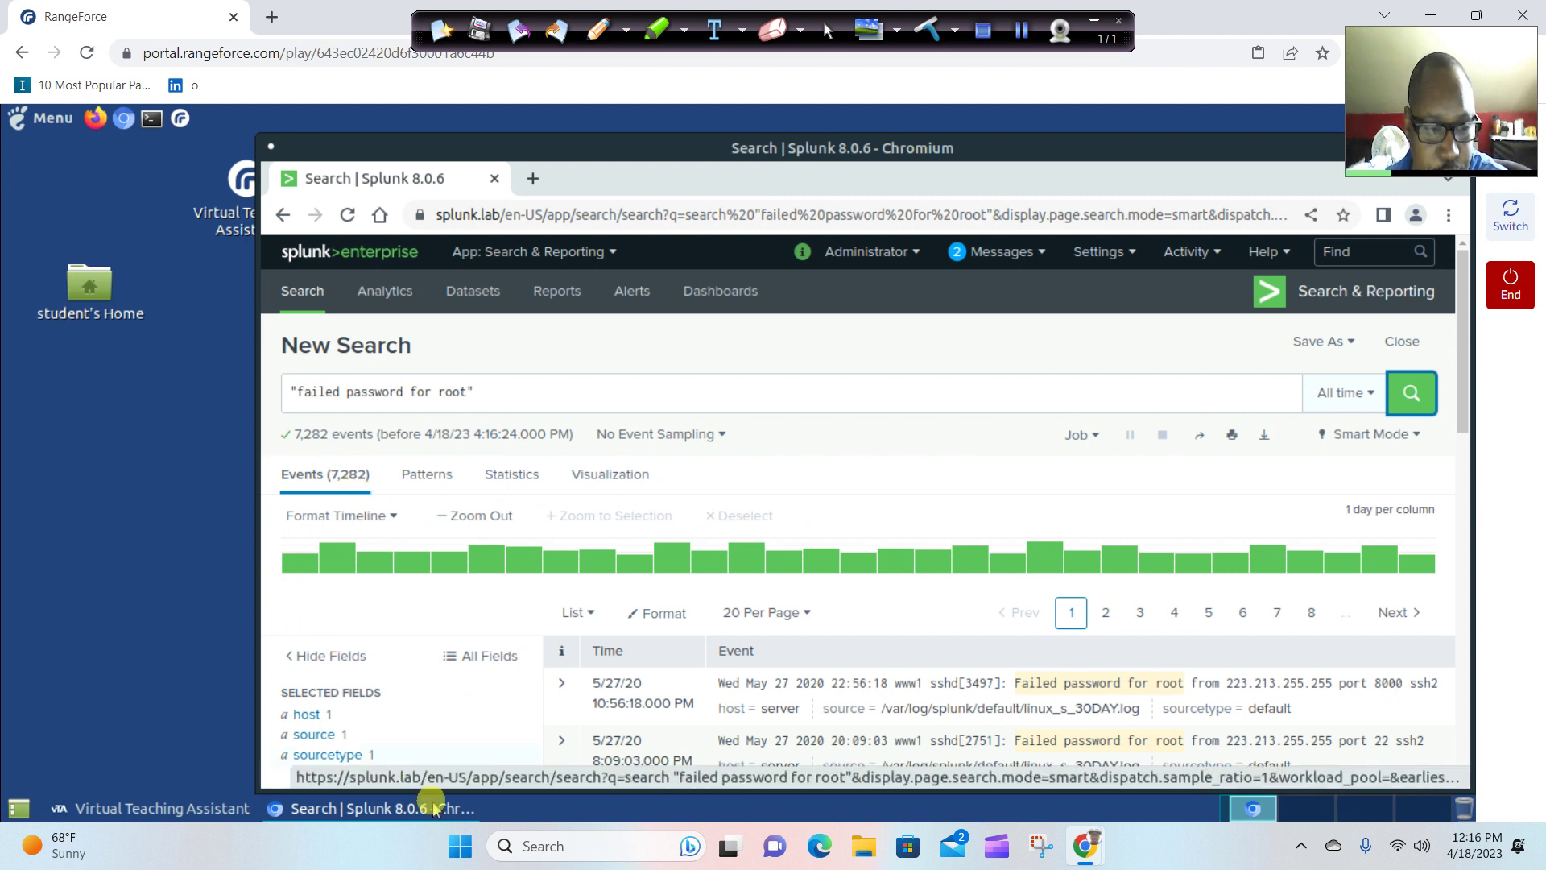
Change the answer's last digit to make it 7282, submit it, and view the lab conclusion.
left_click(211, 809)
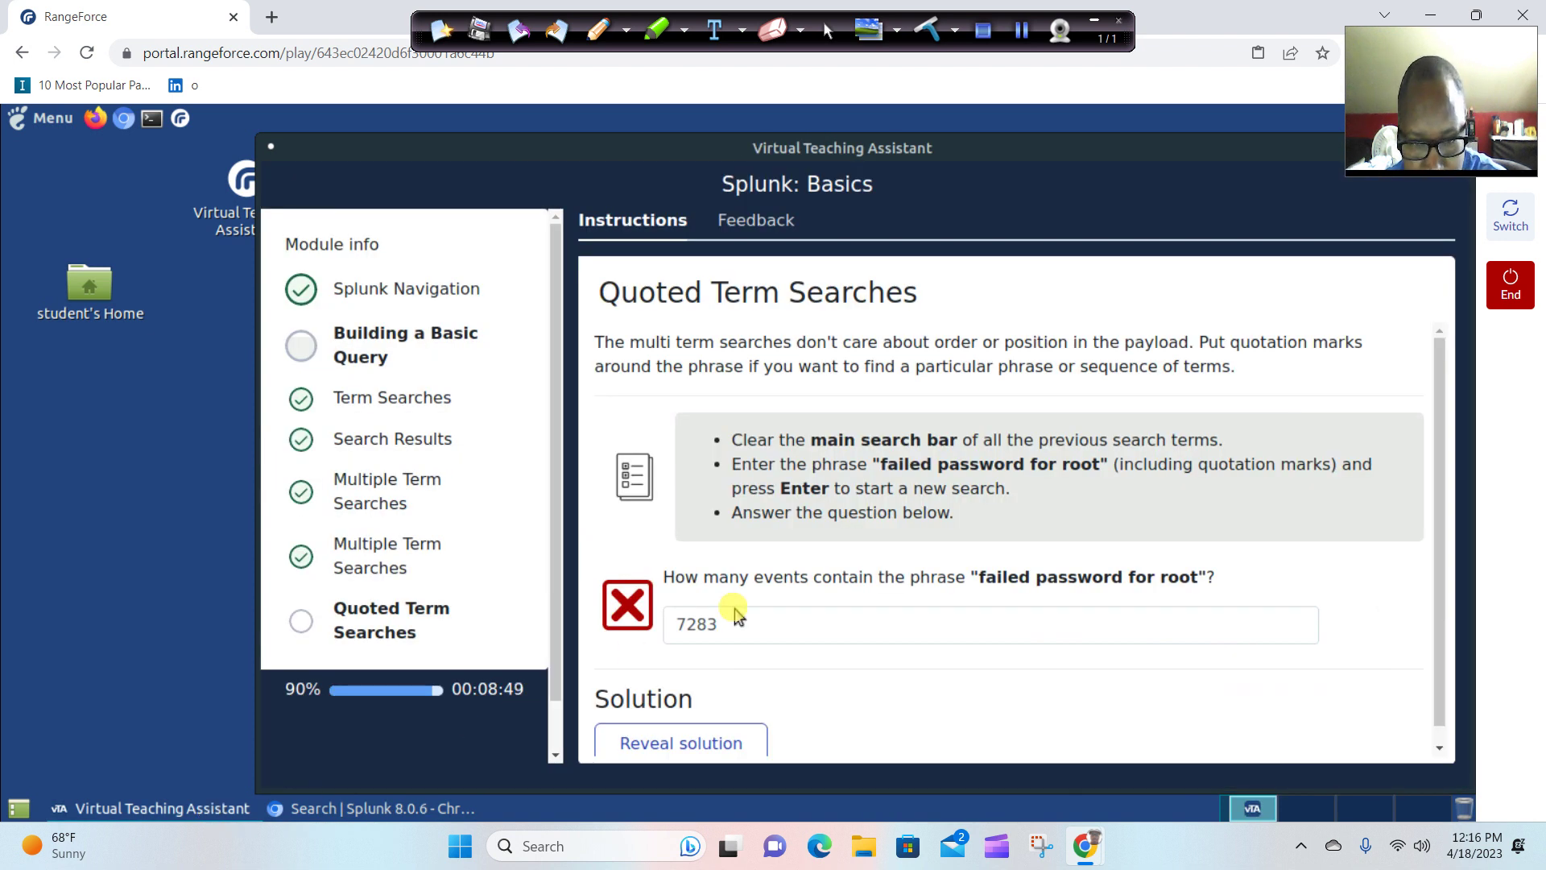
left_click(747, 626)
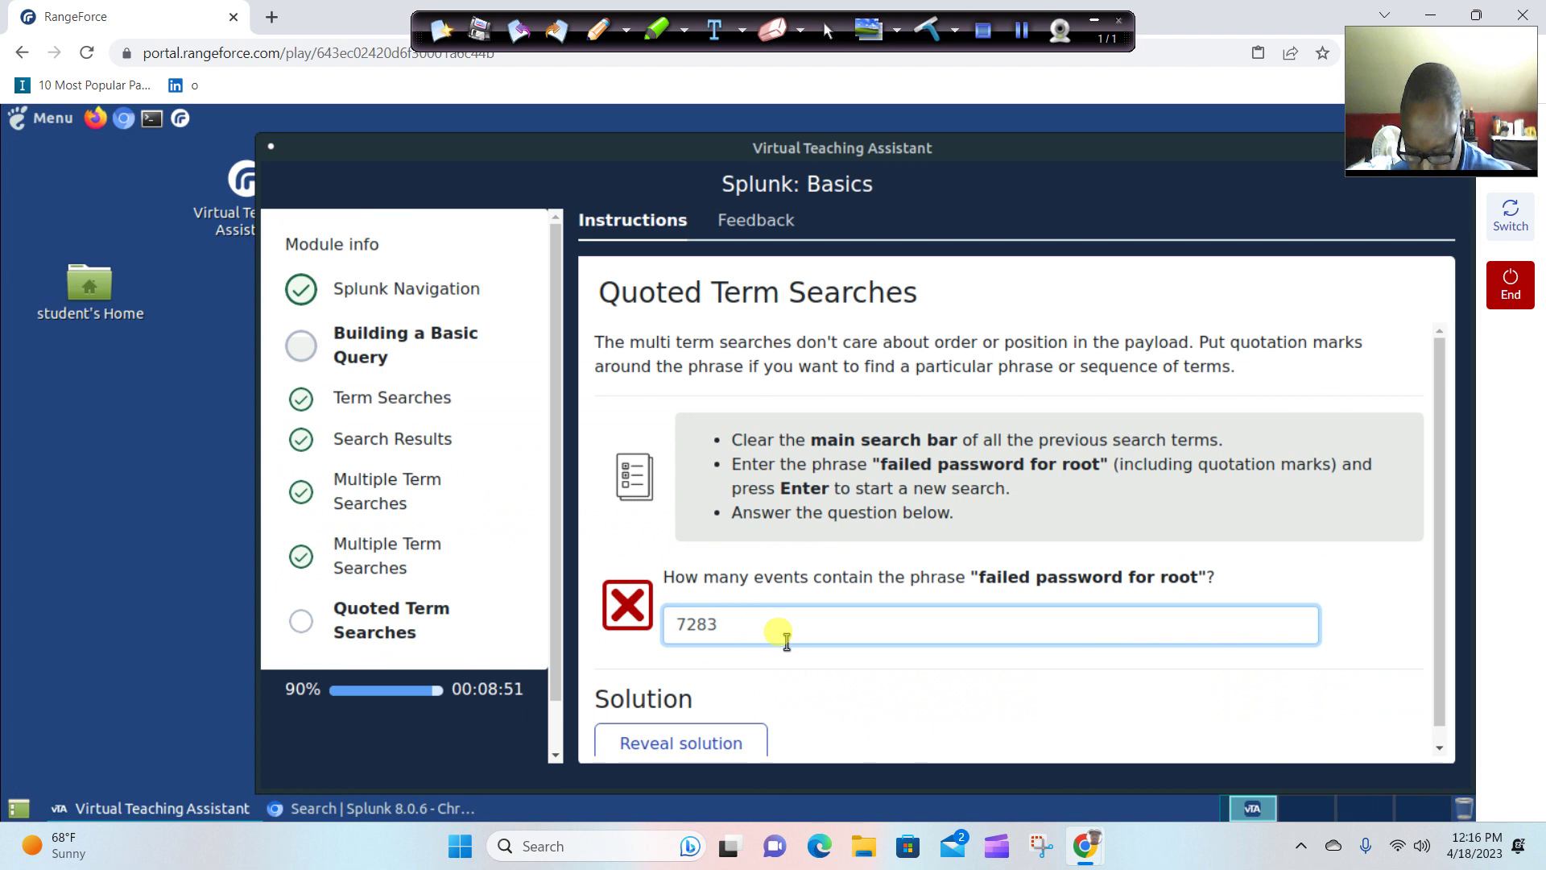
key("BackSpace")
type("2")
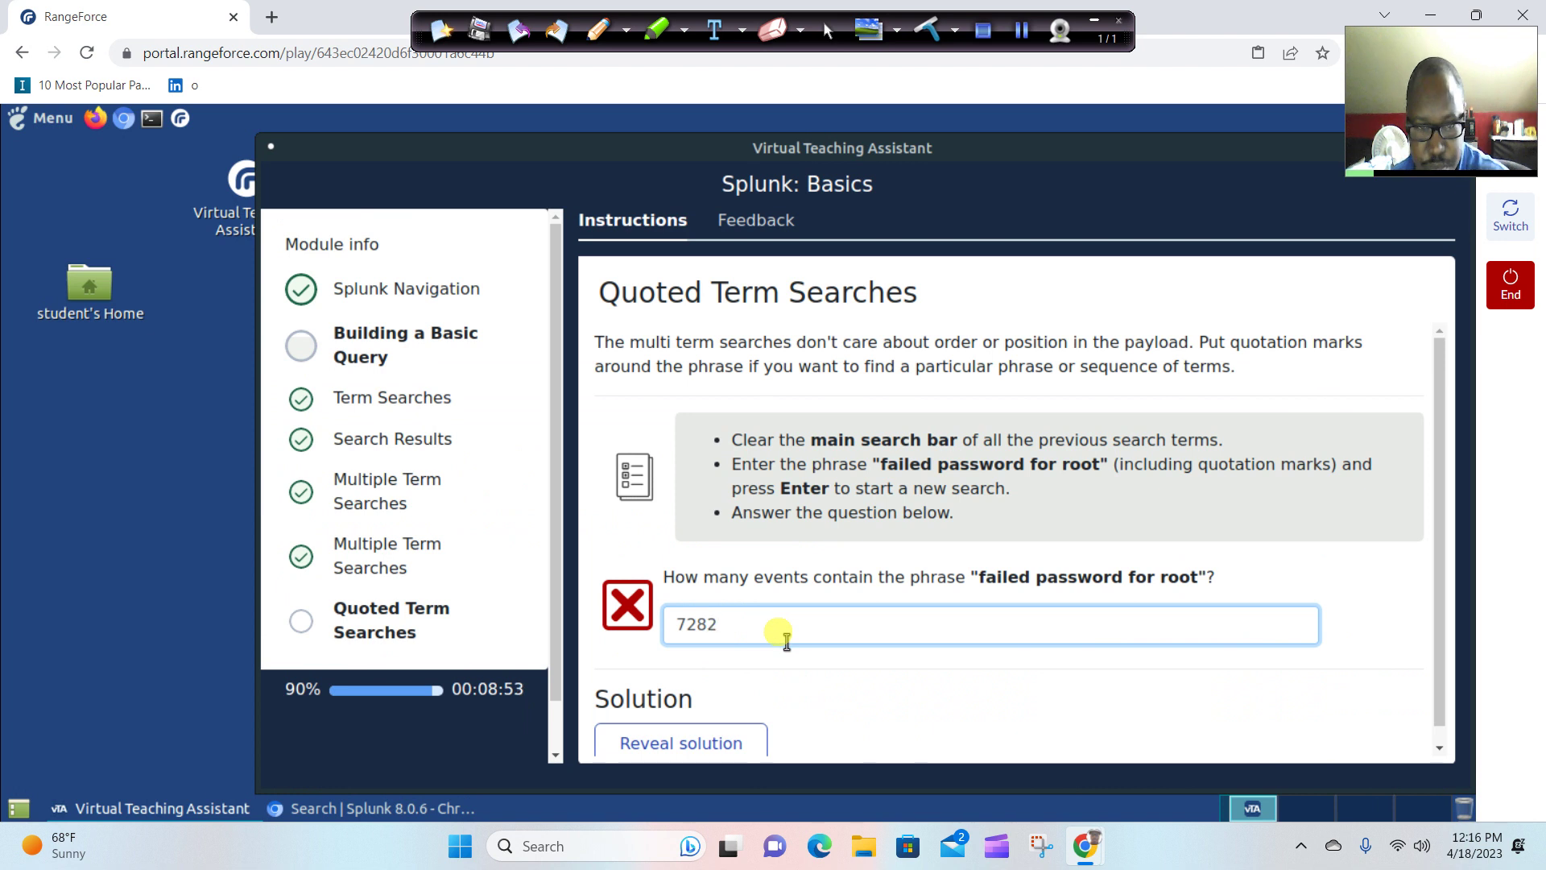
left_click(916, 731)
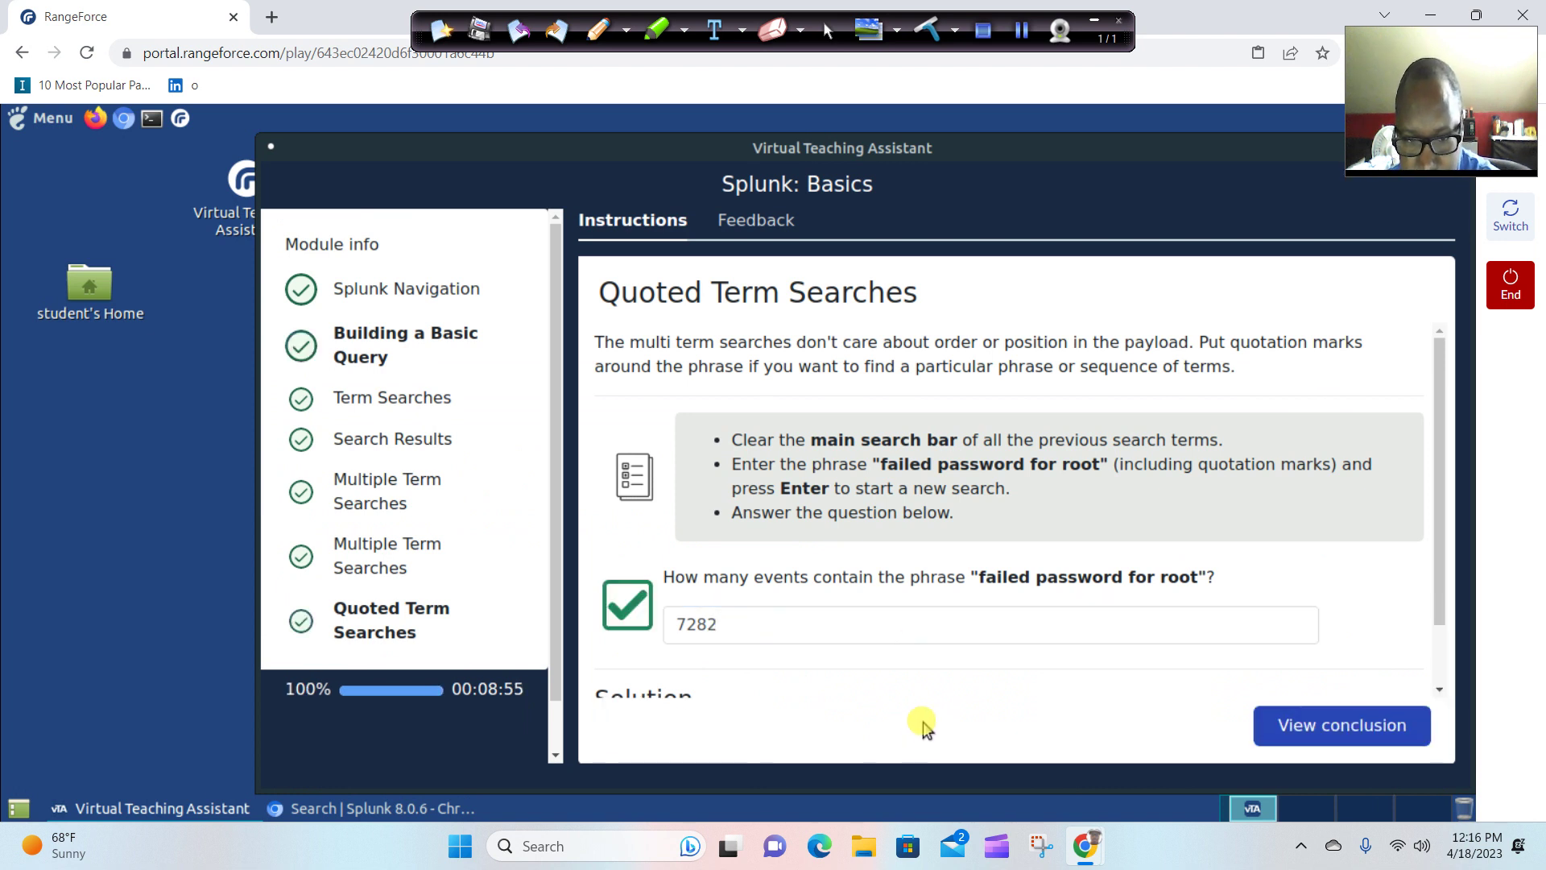
scroll(939, 643, "down", 2)
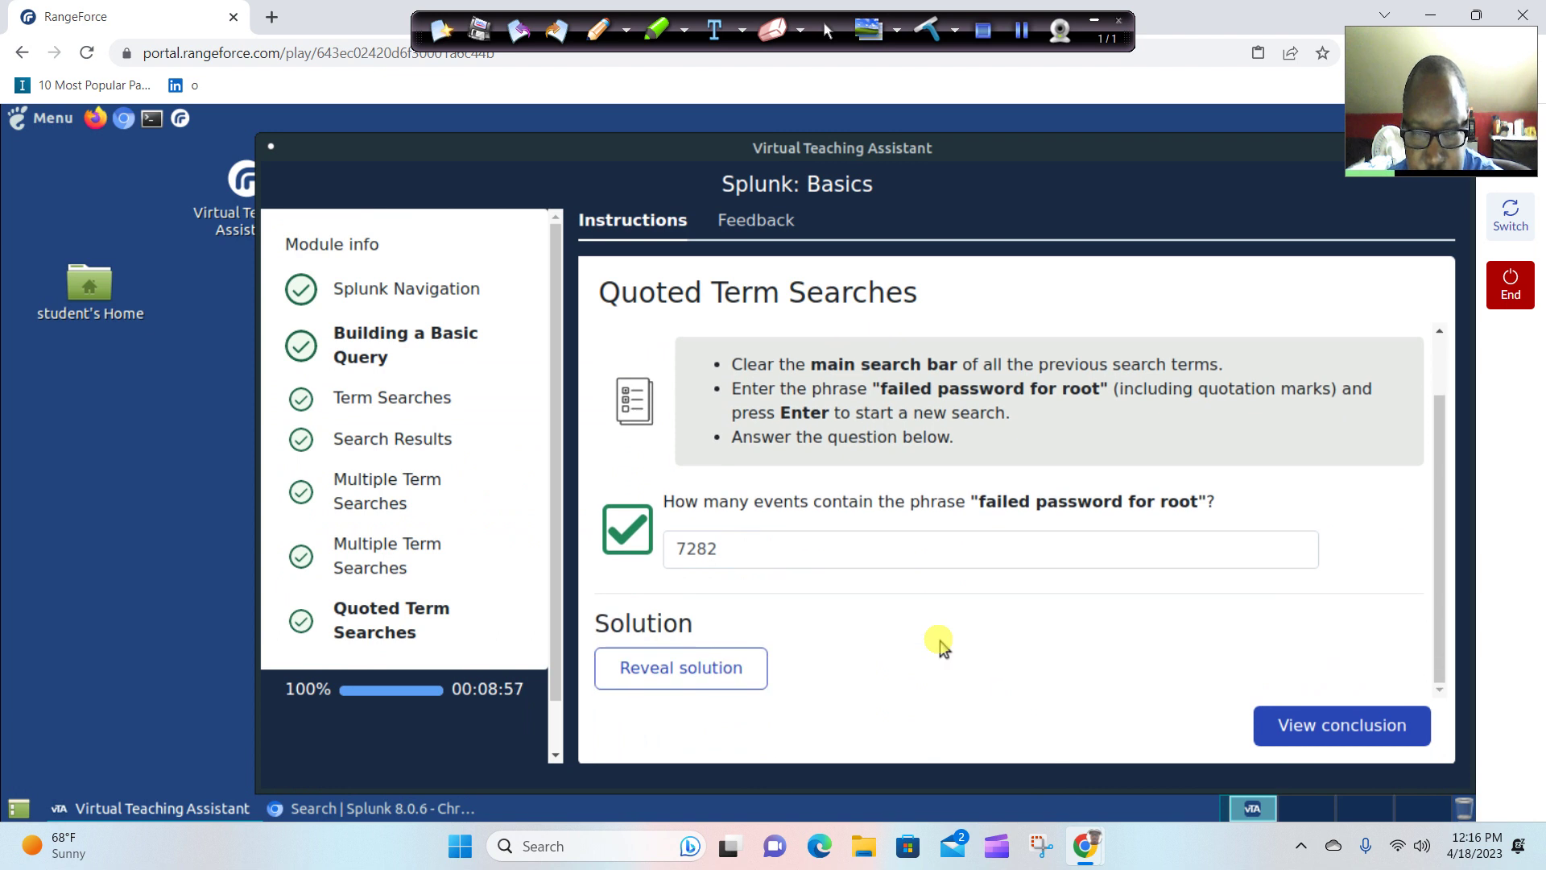
left_click(1298, 725)
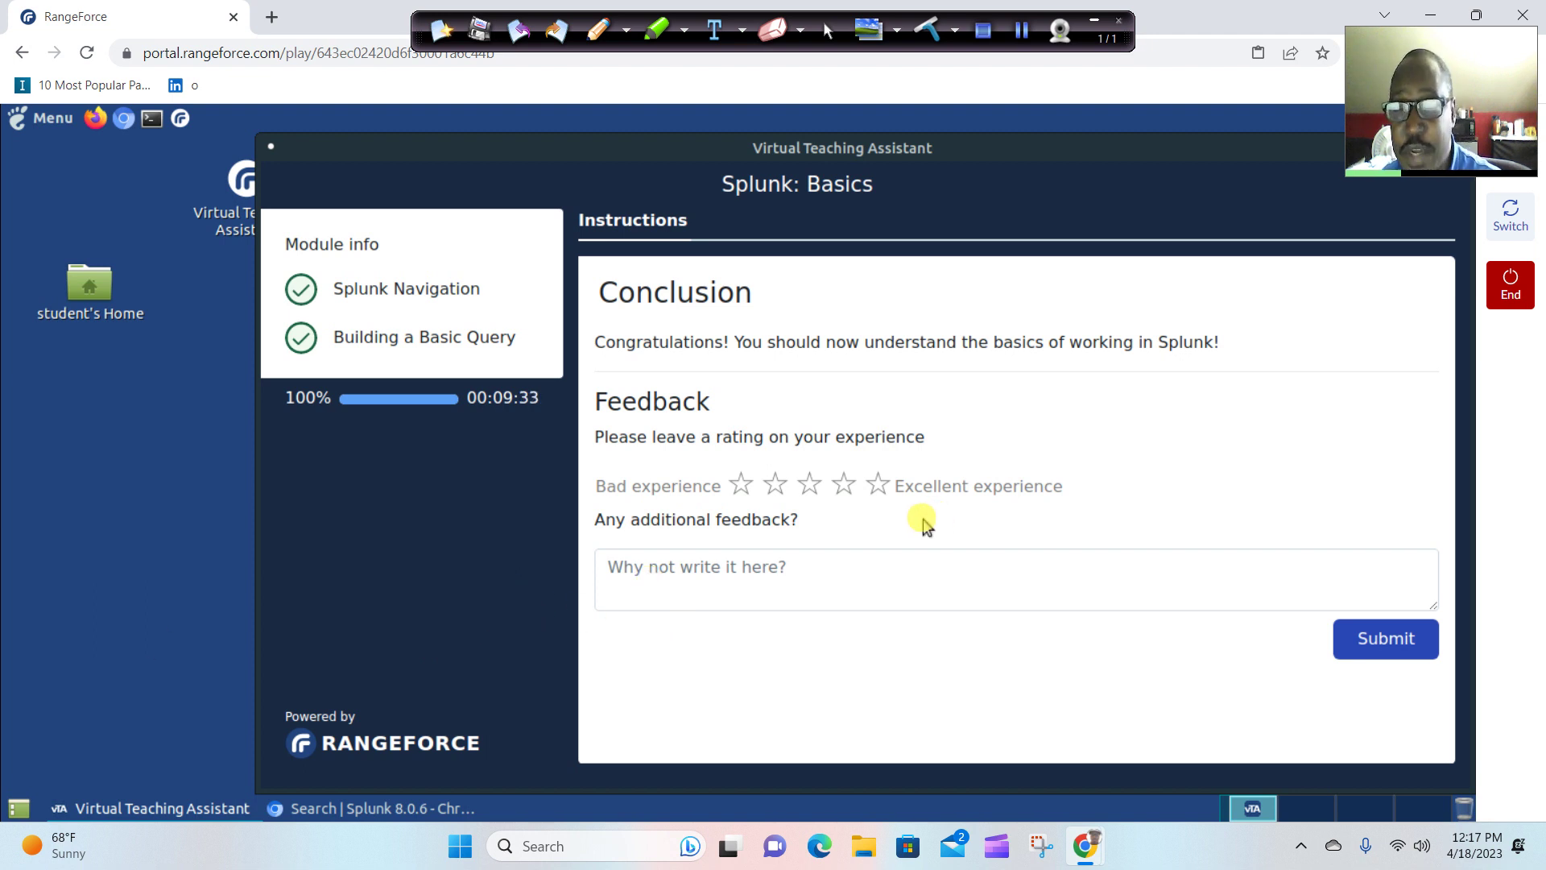
Submit a 5-star lab rating, then use the red End button to bring up the Great job! dialog.
left_click(880, 495)
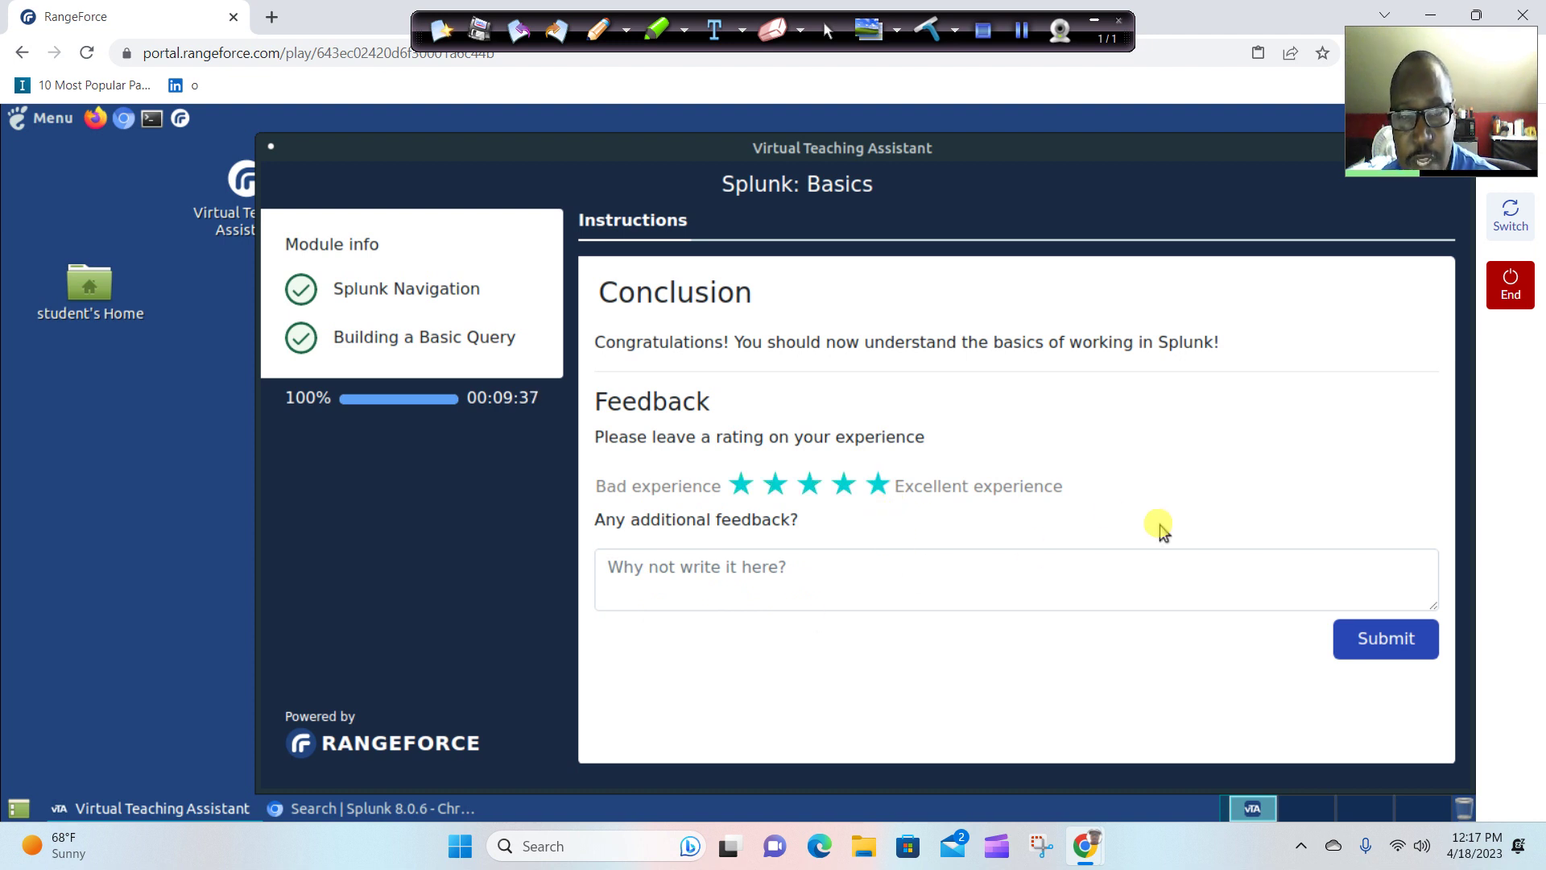
left_click(1410, 661)
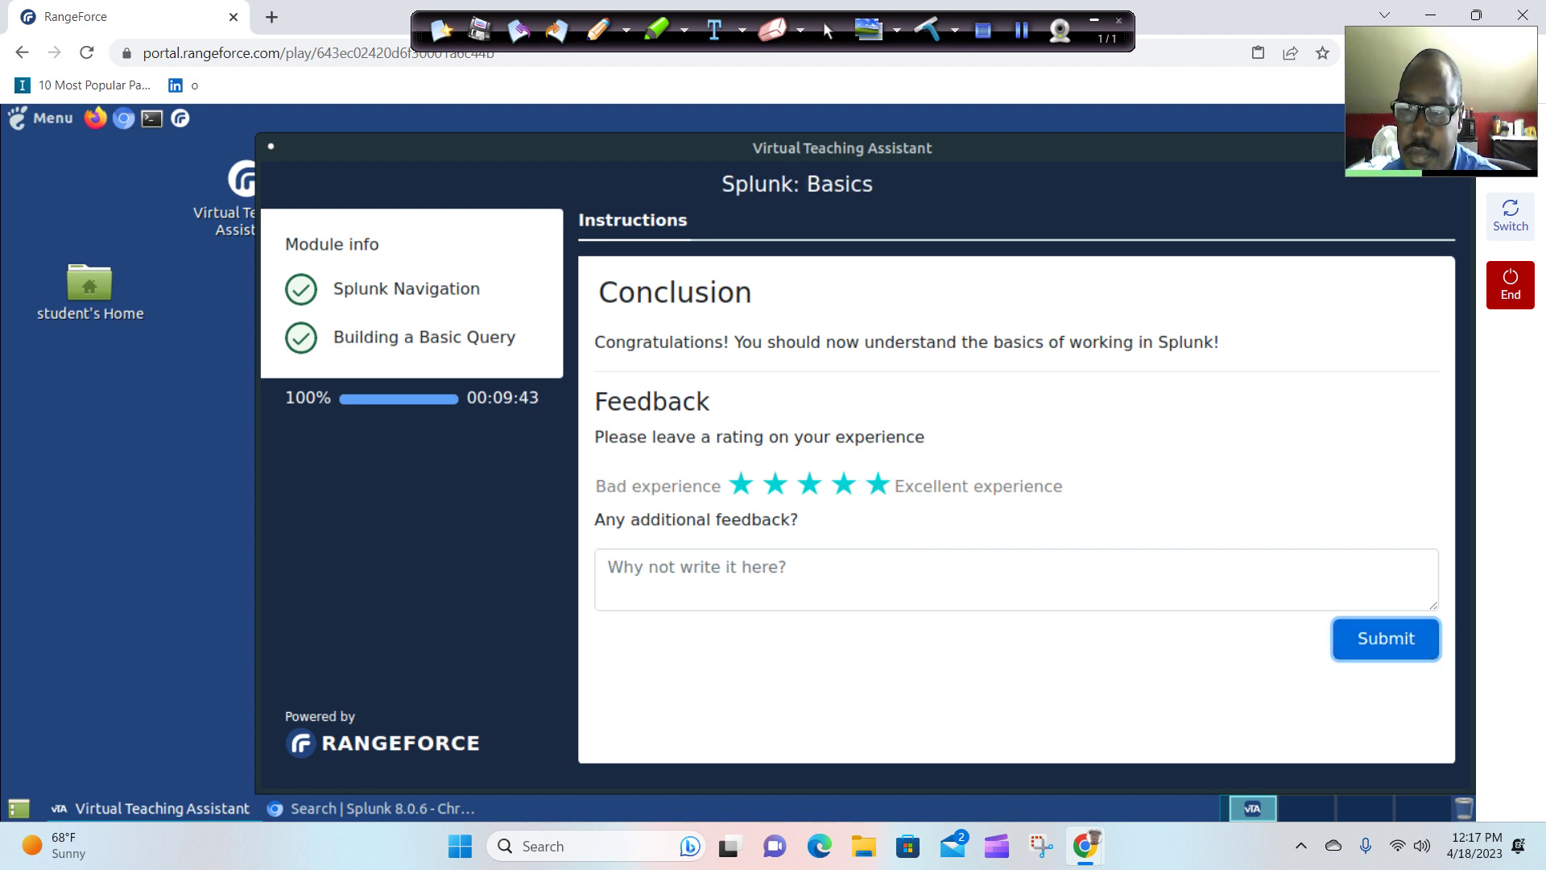
left_click(1511, 295)
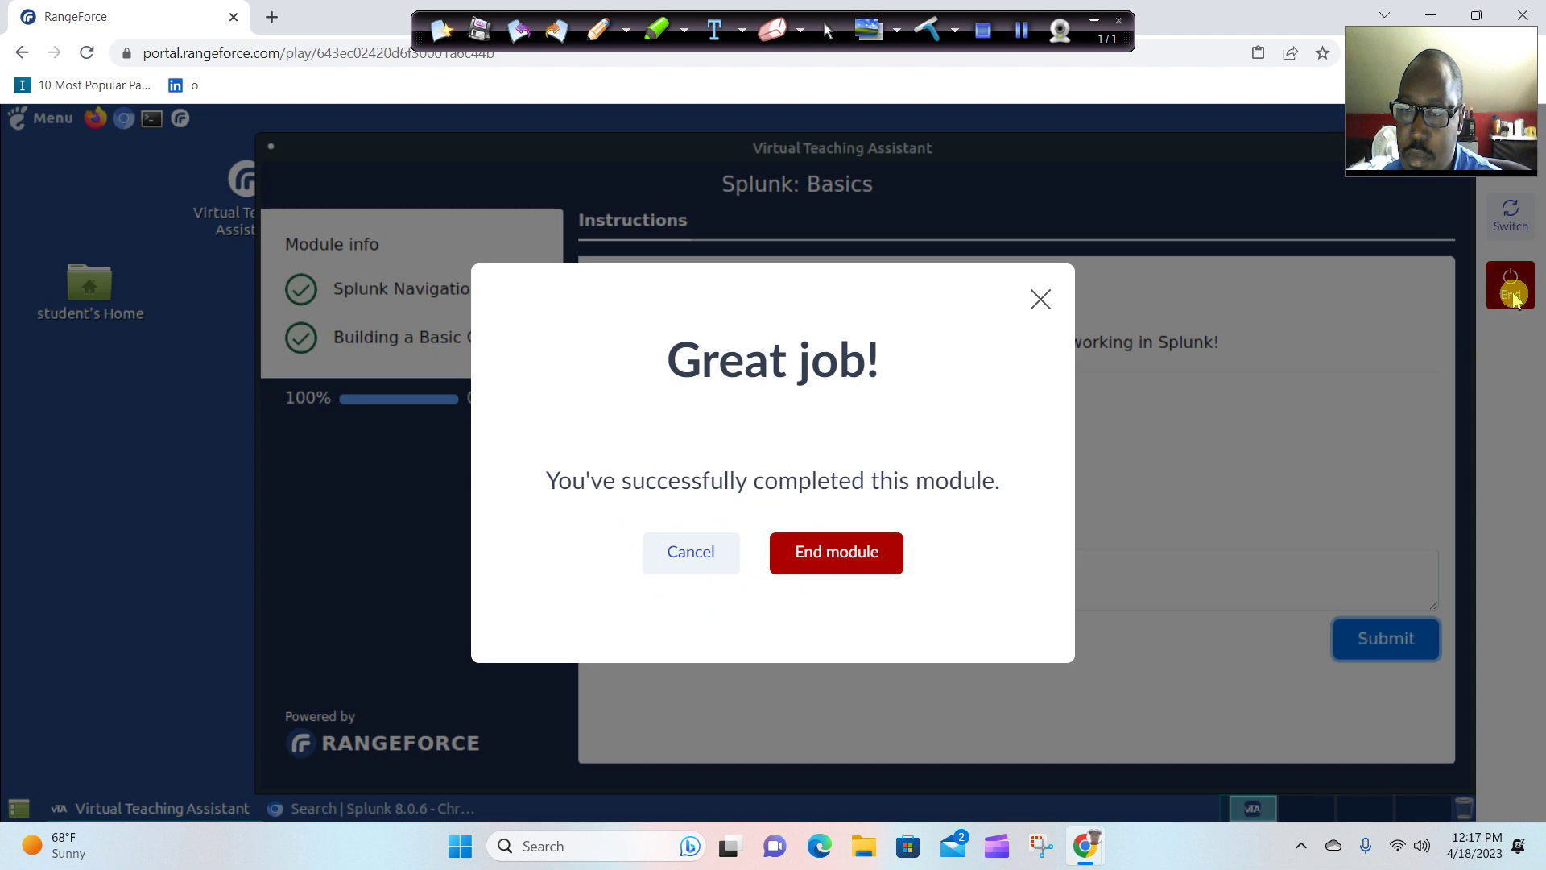
Confirm End module in the Great job! dialog to leave Splunk: Basics.
left_click(890, 555)
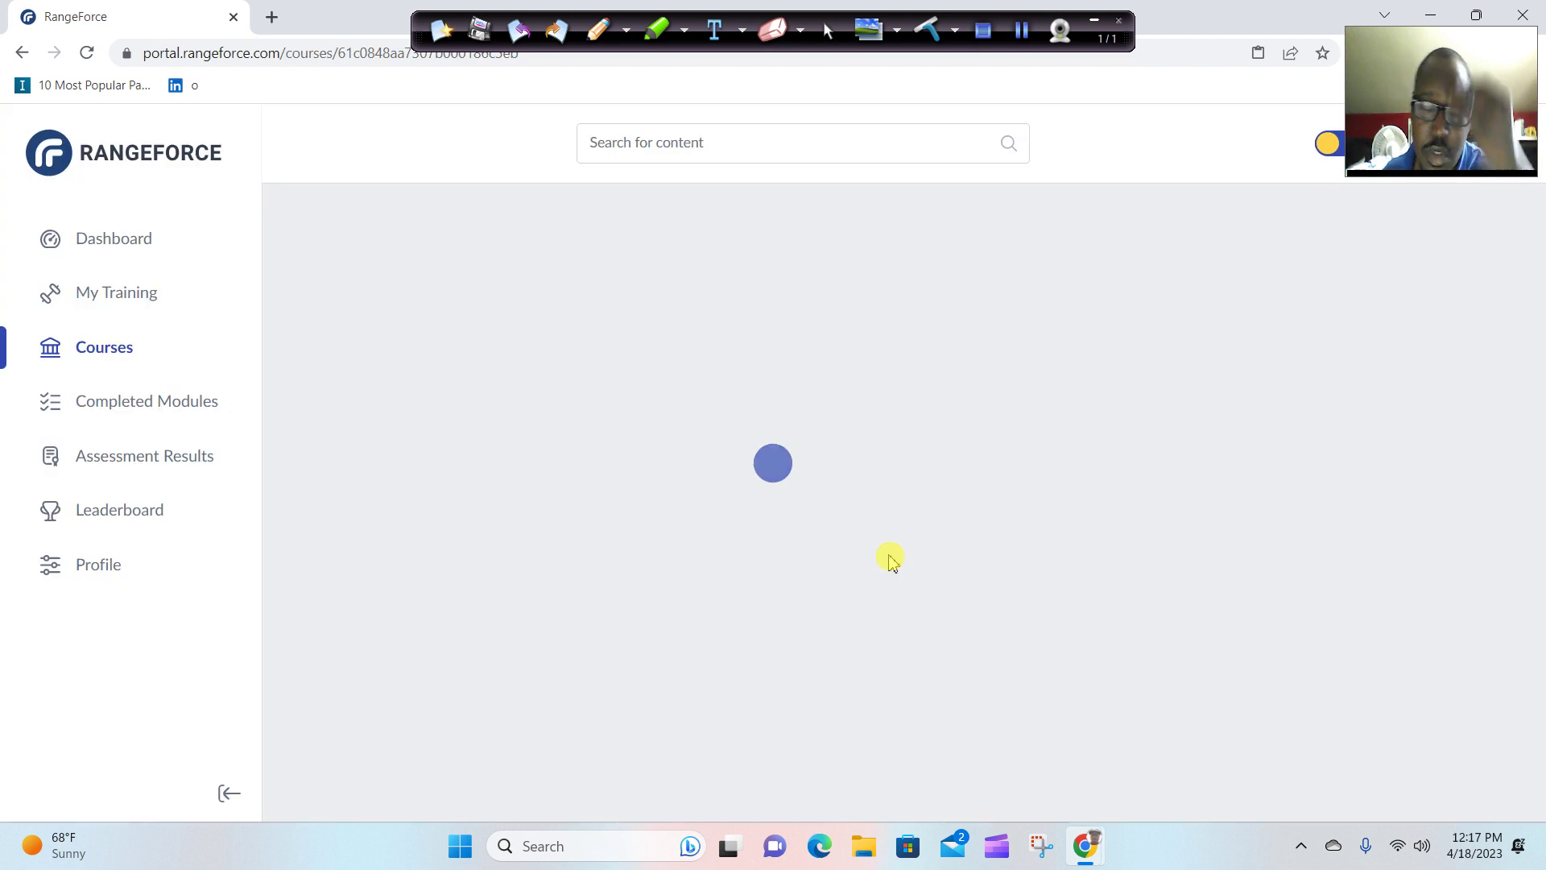